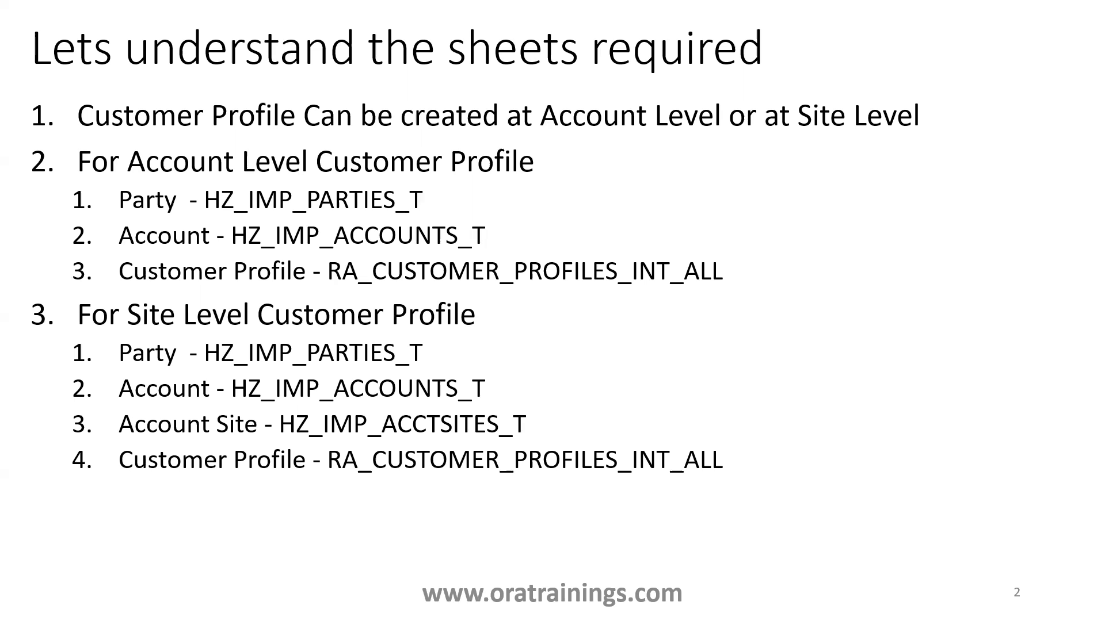
Step: Switch to the CustomerImportTemplateProfileInsertUpdate.xlsm workbook in Excel and examine the customer account source system references of both profile rows
{"action": "key", "text": "alt+Tab"}
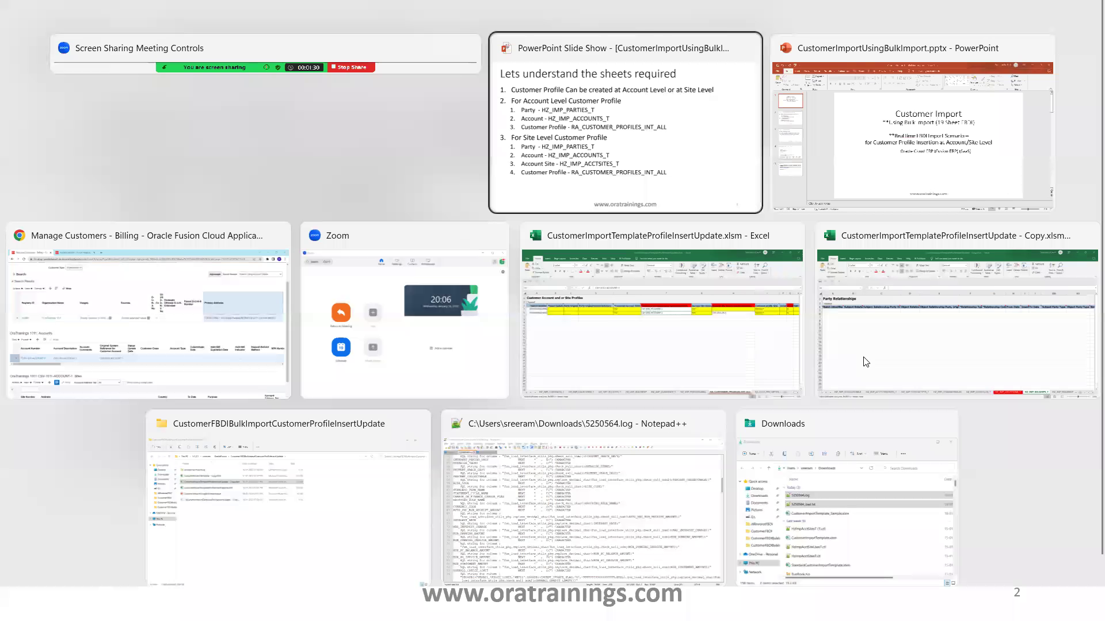
{"action": "key", "text": "alt+Tab"}
{"action": "key", "text": "alt+Tab"}
{"action": "key", "text": "alt+Tab"}
{"action": "key", "text": "alt+Tab"}
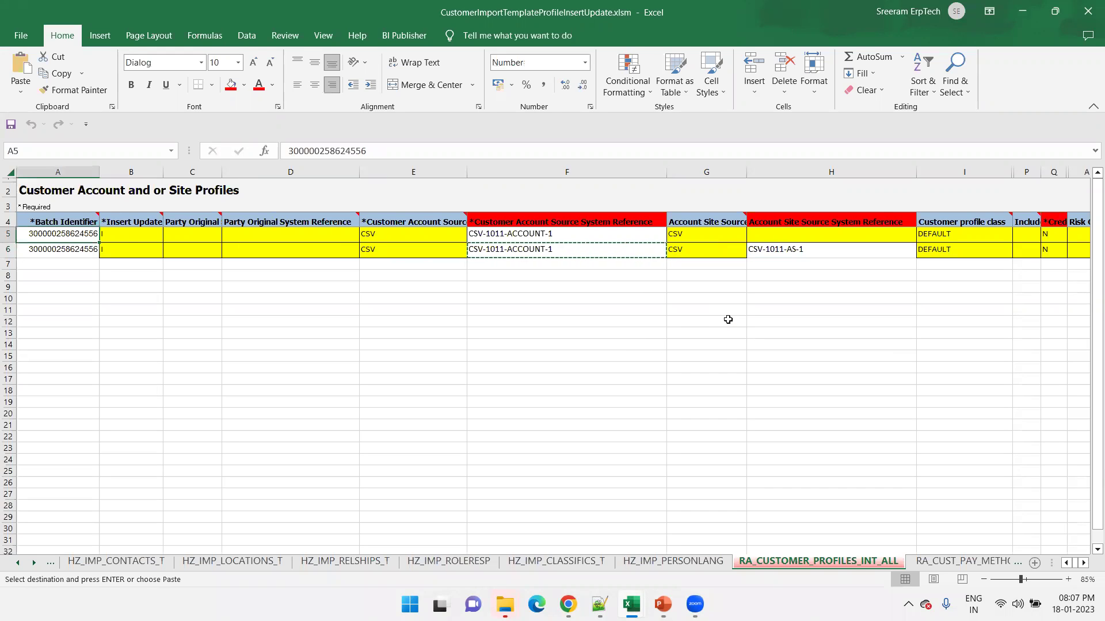
{"action": "left_click", "coordinate": [538, 298]}
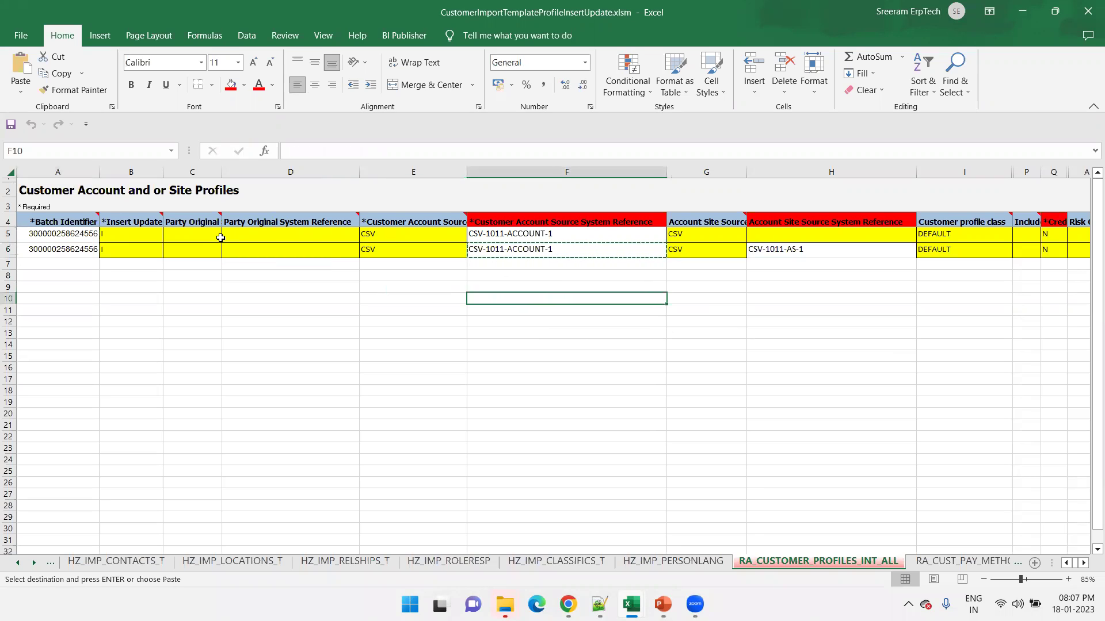
{"action": "left_click", "coordinate": [649, 238]}
{"action": "key", "text": "Down"}
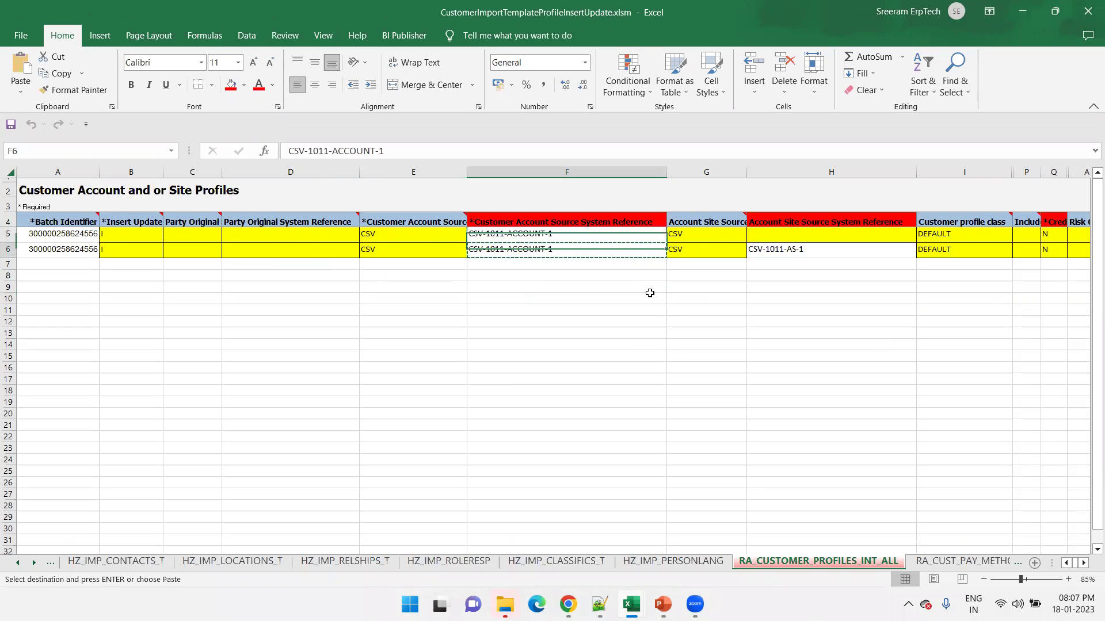
{"action": "left_click", "coordinate": [593, 280]}
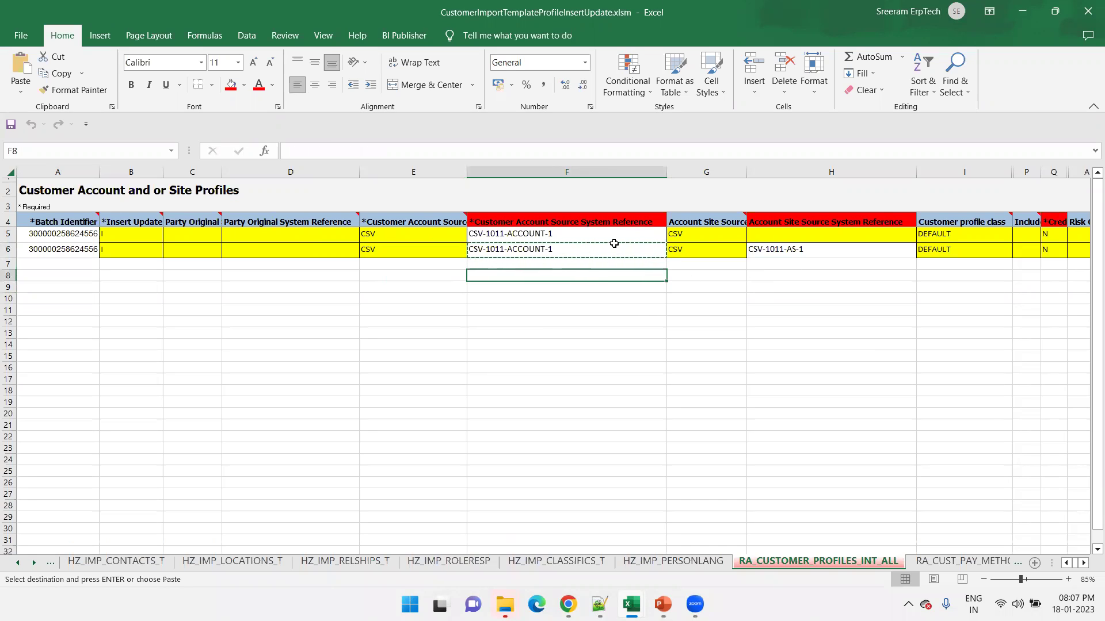
{"action": "left_click", "coordinate": [555, 238]}
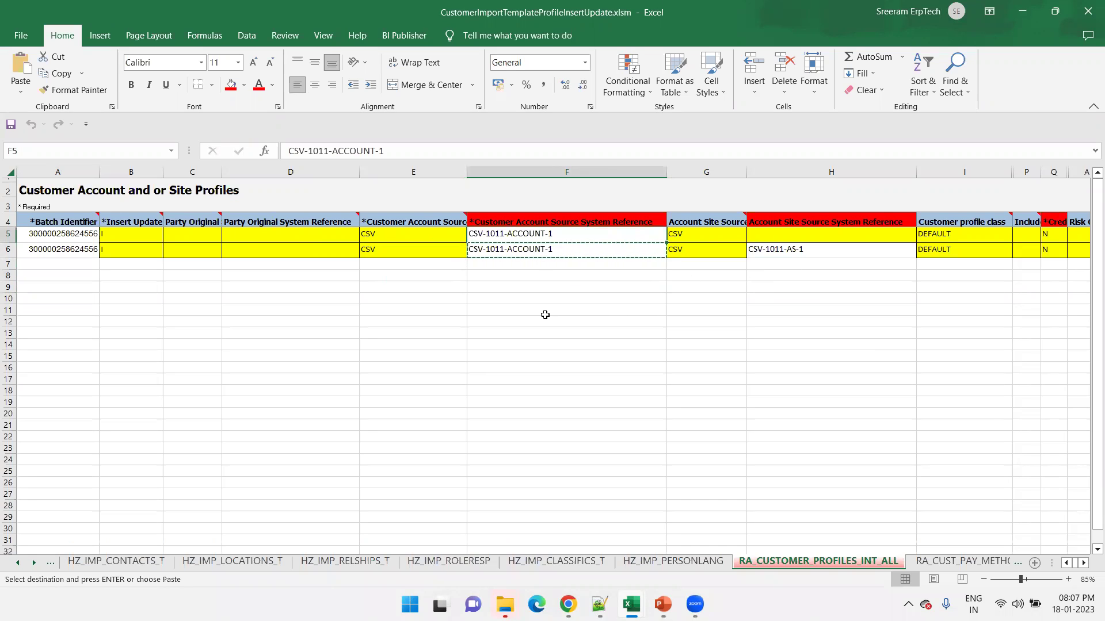
Step: Clear the account site source system value in cell G5 of the account-level profile row
{"action": "key", "text": "Left"}
{"action": "key", "text": "Right"}
{"action": "key", "text": "Right"}
{"action": "key", "text": "Right"}
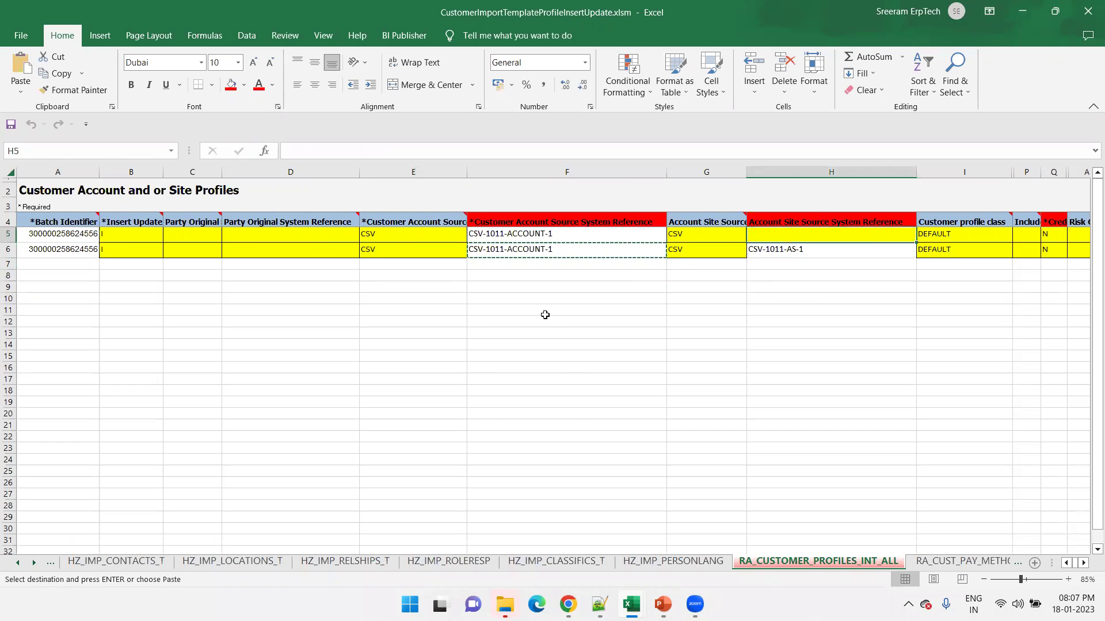
{"action": "key", "text": "Left"}
{"action": "key", "text": "Delete"}
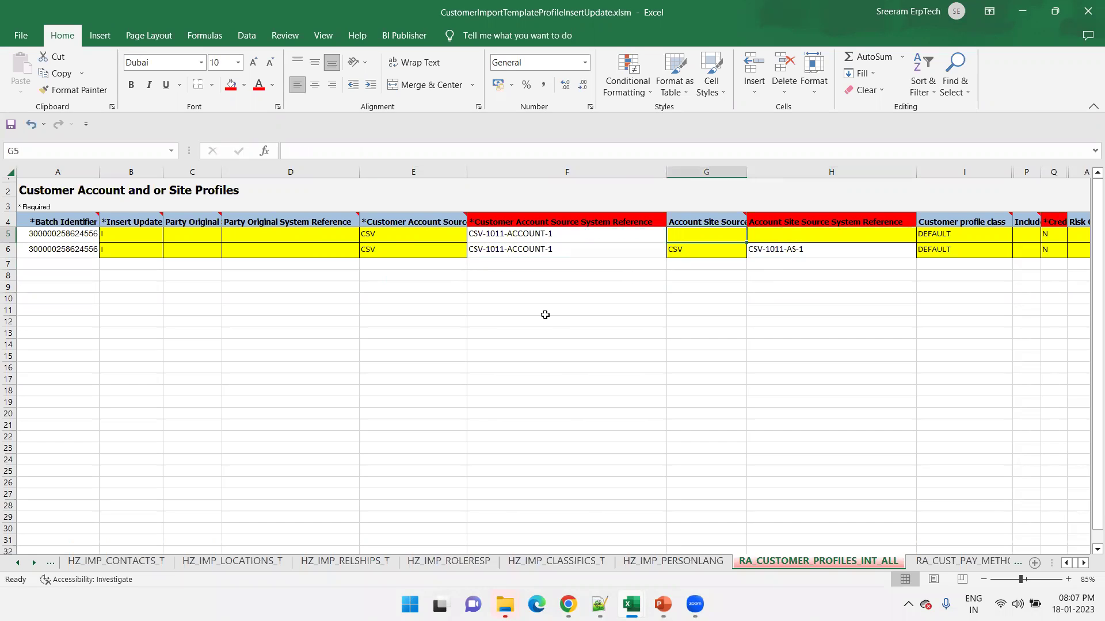
Step: Review the account-level profile in row 5, covering account site reference, customer profile class, credit hold and payment terms
{"action": "key", "text": "Right"}
{"action": "key", "text": "Right"}
{"action": "key", "text": "Right"}
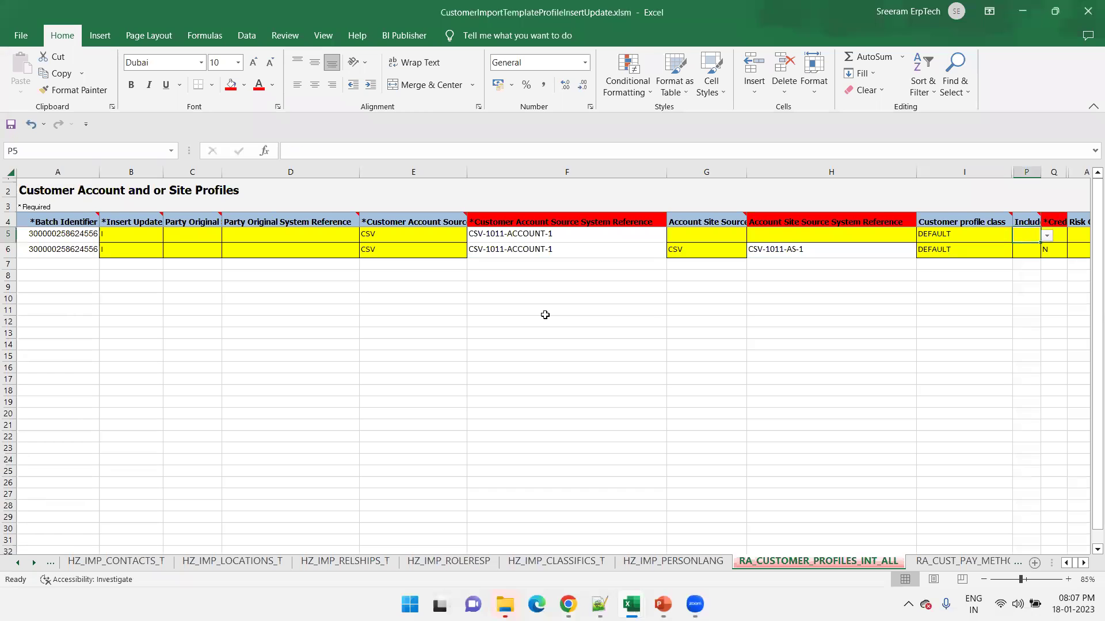
{"action": "key", "text": "Left"}
{"action": "key", "text": "Left"}
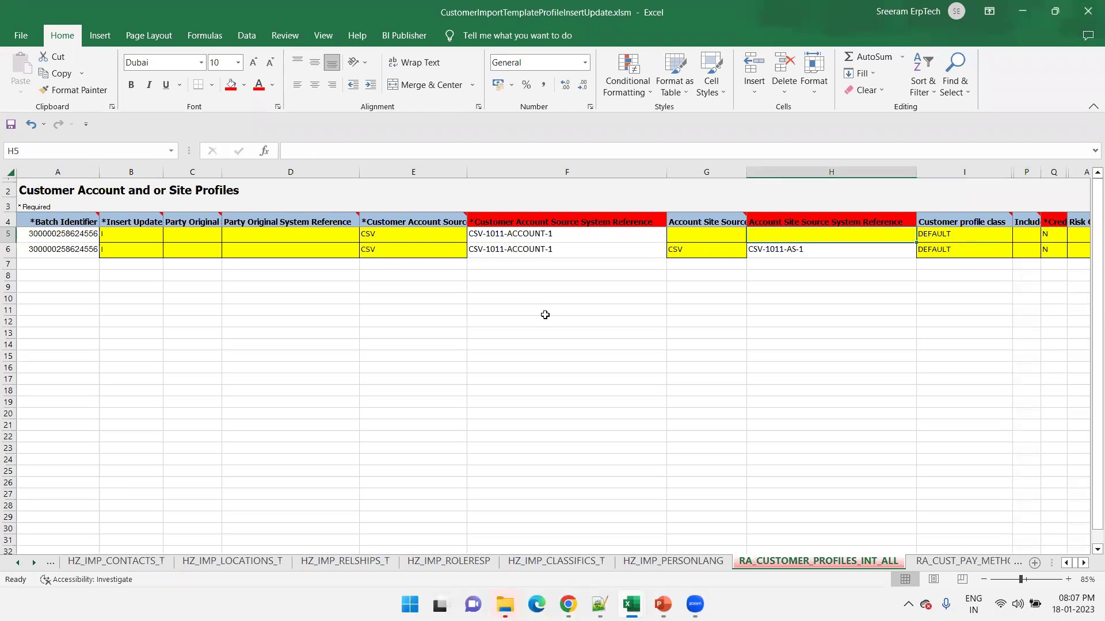
{"action": "key", "text": "Right"}
{"action": "key", "text": "Right"}
{"action": "key", "text": "Right"}
{"action": "key", "text": "Right"}
{"action": "key", "text": "Right"}
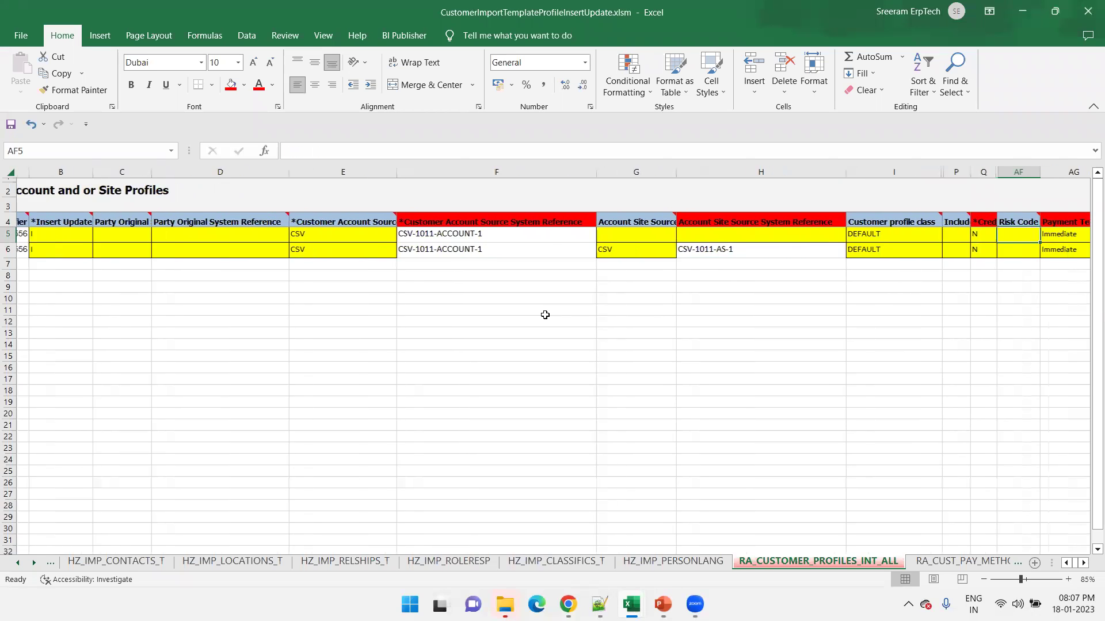
{"action": "key", "text": "Left"}
{"action": "key", "text": "Left"}
{"action": "key", "text": "Left"}
{"action": "key", "text": "Left"}
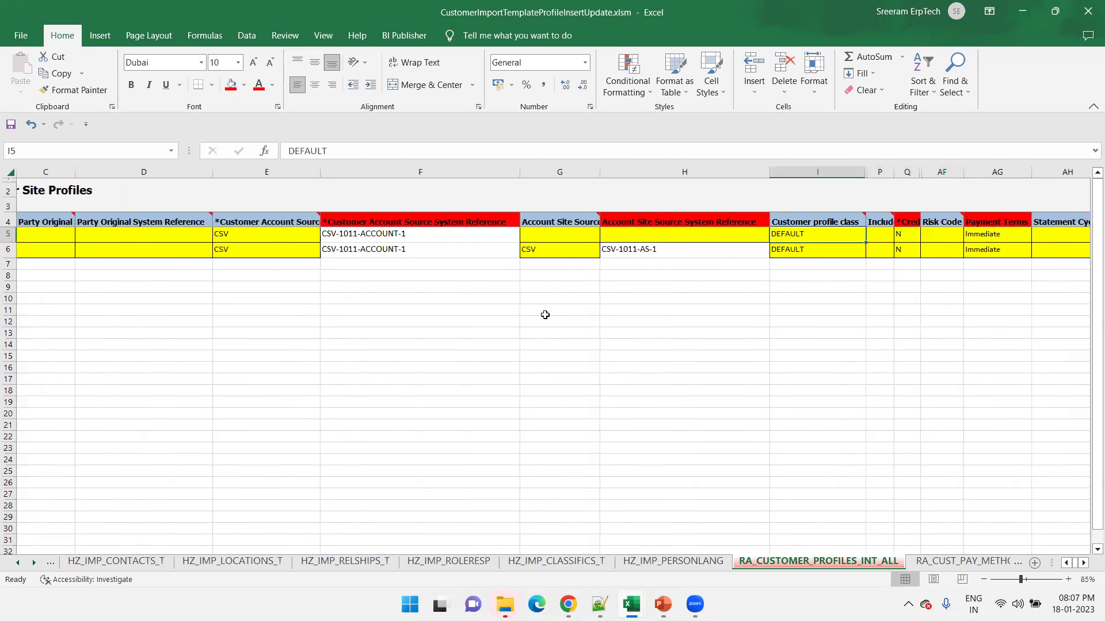
{"action": "key", "text": "Right"}
{"action": "key", "text": "Right"}
{"action": "key", "text": "Right"}
{"action": "key", "text": "Right"}
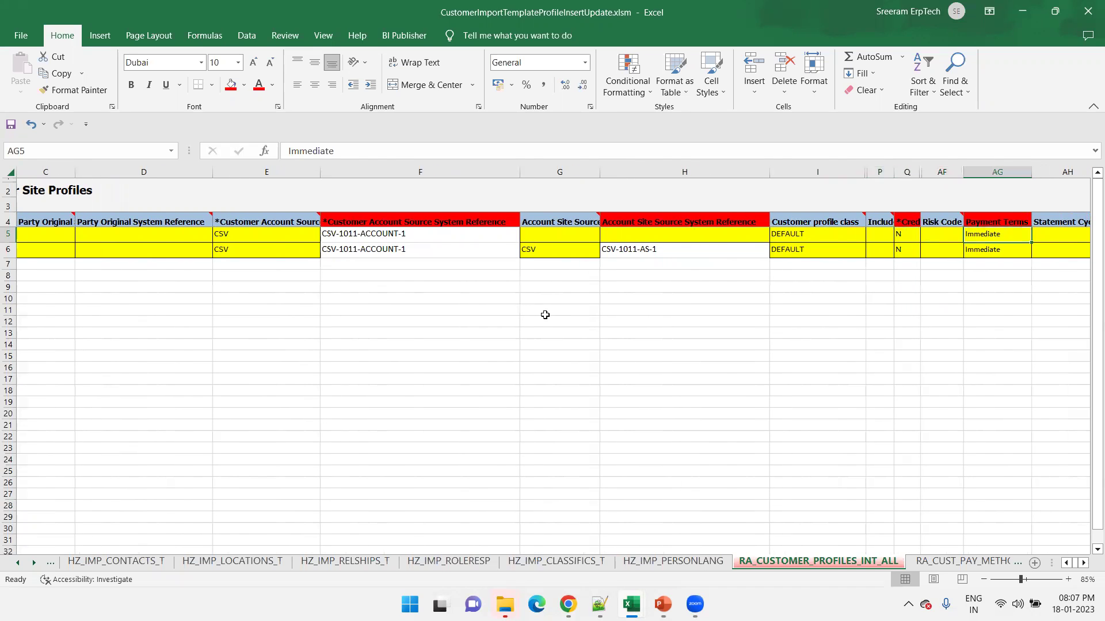
{"action": "key", "text": "Right"}
{"action": "key", "text": "Left"}
{"action": "key", "text": "Left"}
{"action": "key", "text": "Left"}
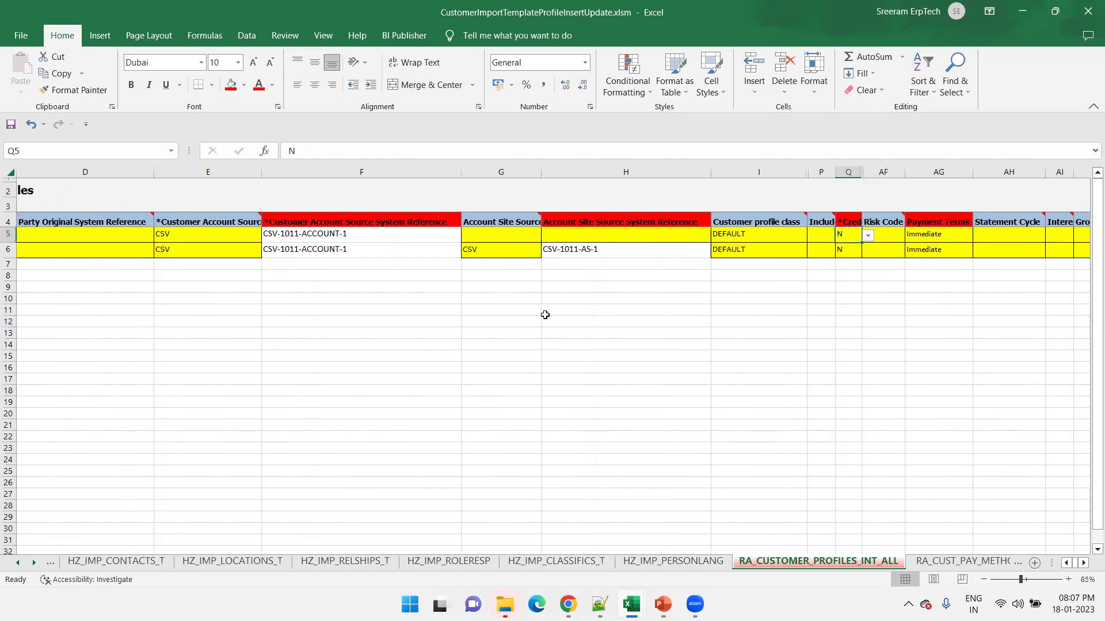
Step: Examine the remaining profile columns of row 5 through to the Organization ID entry and its header
{"action": "key", "text": "Right"}
{"action": "key", "text": "Right"}
{"action": "key", "text": "Right"}
{"action": "key", "text": "Right"}
{"action": "key", "text": "Right"}
{"action": "key", "text": "Right"}
{"action": "key", "text": "Right"}
{"action": "key", "text": "Right"}
{"action": "key", "text": "Right"}
{"action": "key", "text": "Right"}
{"action": "key", "text": "Right"}
{"action": "key", "text": "Right"}
{"action": "key", "text": "Right"}
{"action": "key", "text": "Right"}
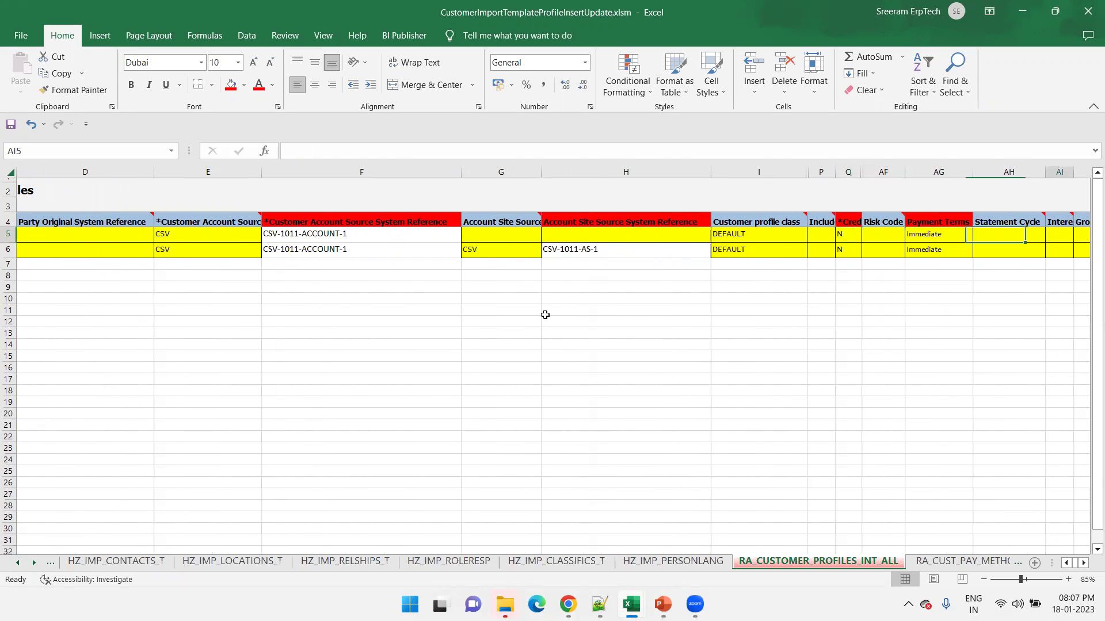
{"action": "key", "text": "Right"}
{"action": "key", "text": "Right"}
{"action": "key", "text": "Right"}
{"action": "key", "text": "Right"}
{"action": "key", "text": "Right"}
{"action": "key", "text": "Right"}
{"action": "key", "text": "Right"}
{"action": "key", "text": "Right"}
{"action": "key", "text": "Right"}
{"action": "key", "text": "Right"}
{"action": "key", "text": "Right"}
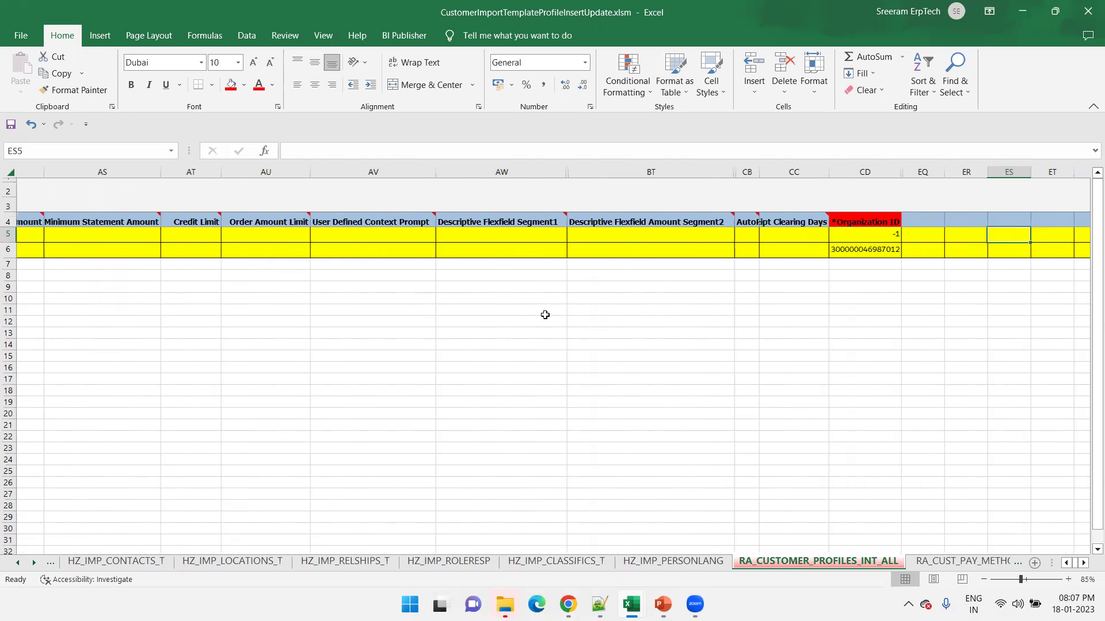
{"action": "key", "text": "Left"}
{"action": "key", "text": "Left"}
{"action": "key", "text": "Left"}
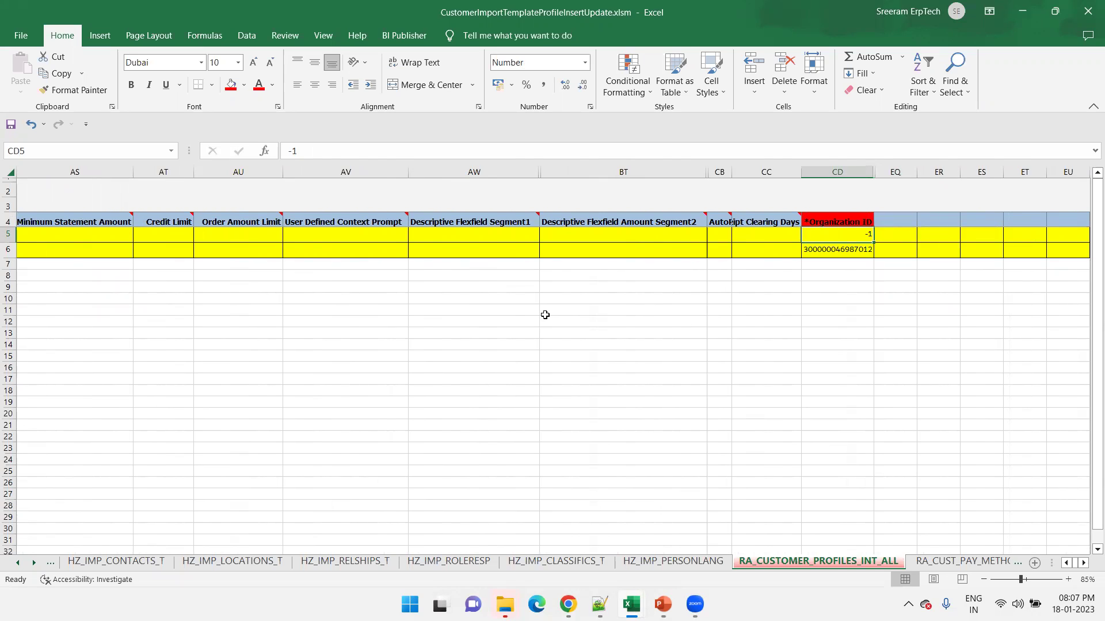
{"action": "key", "text": "Up"}
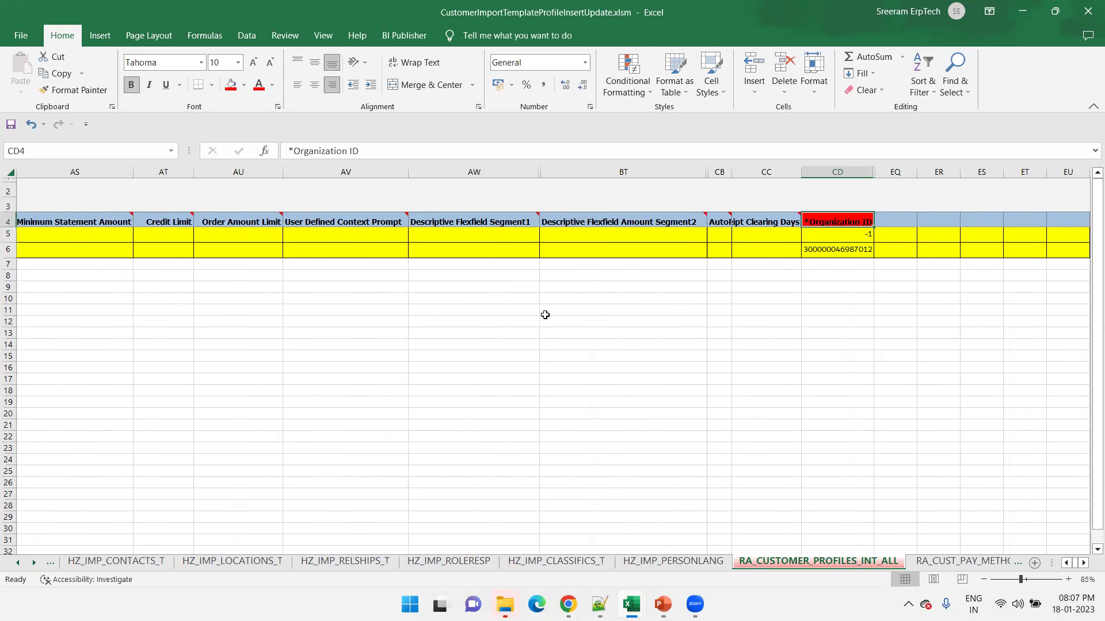
{"action": "key", "text": "Down"}
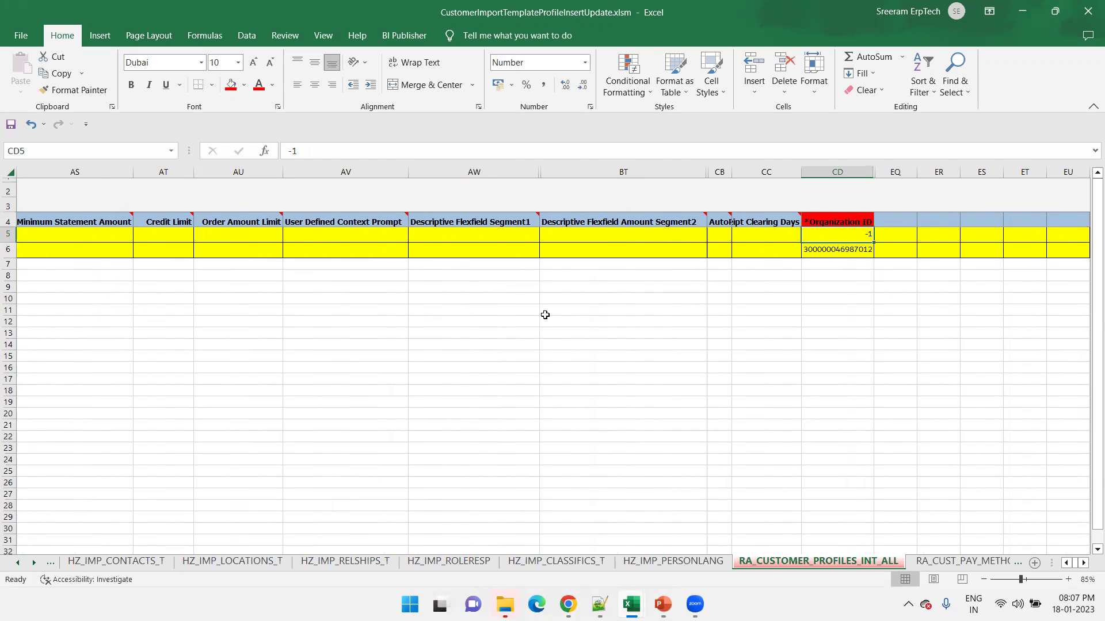
Step: Go back along the site-level profile in row 6 and check its account and account site source system columns
{"action": "key", "text": "Down"}
{"action": "key", "text": "Left"}
{"action": "key", "text": "Left"}
{"action": "key", "text": "Left"}
{"action": "key", "text": "Left"}
{"action": "key", "text": "Left"}
{"action": "key", "text": "Left"}
{"action": "key", "text": "Left"}
{"action": "key", "text": "Left"}
{"action": "key", "text": "Left"}
{"action": "key", "text": "Left"}
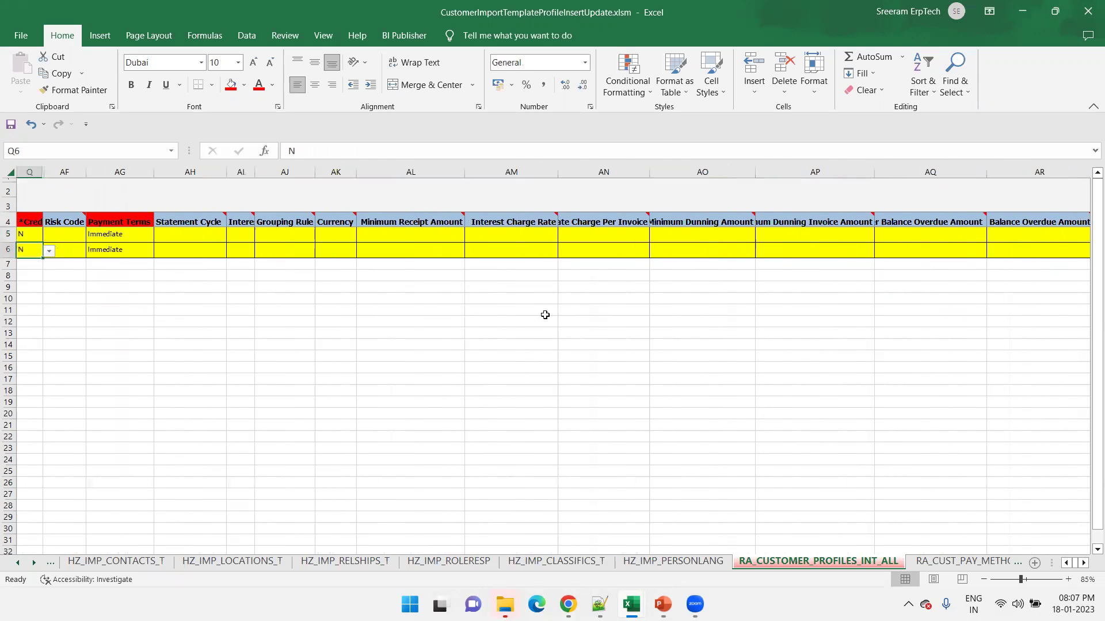
{"action": "key", "text": "Left"}
{"action": "key", "text": "Left"}
{"action": "key", "text": "Left"}
{"action": "key", "text": "Left"}
{"action": "key", "text": "Left"}
{"action": "key", "text": "Left"}
{"action": "key", "text": "Left"}
{"action": "key", "text": "Left"}
{"action": "key", "text": "Left"}
{"action": "key", "text": "Left"}
{"action": "key", "text": "Left"}
{"action": "key", "text": "Left"}
{"action": "key", "text": "Left"}
{"action": "key", "text": "Left"}
{"action": "key", "text": "Left"}
{"action": "key", "text": "Left"}
{"action": "key", "text": "Right"}
{"action": "key", "text": "Right"}
{"action": "key", "text": "Right"}
{"action": "key", "text": "Right"}
{"action": "key", "text": "Right"}
{"action": "key", "text": "Right"}
{"action": "key", "text": "Right"}
{"action": "key", "text": "Right"}
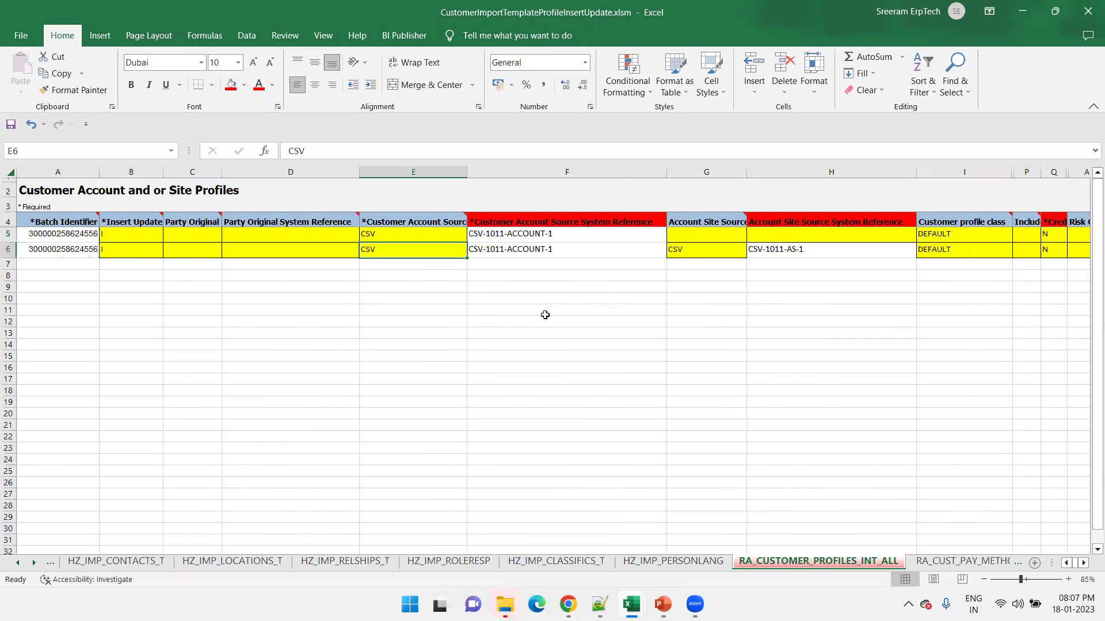
{"action": "key", "text": "Left"}
{"action": "key", "text": "Left"}
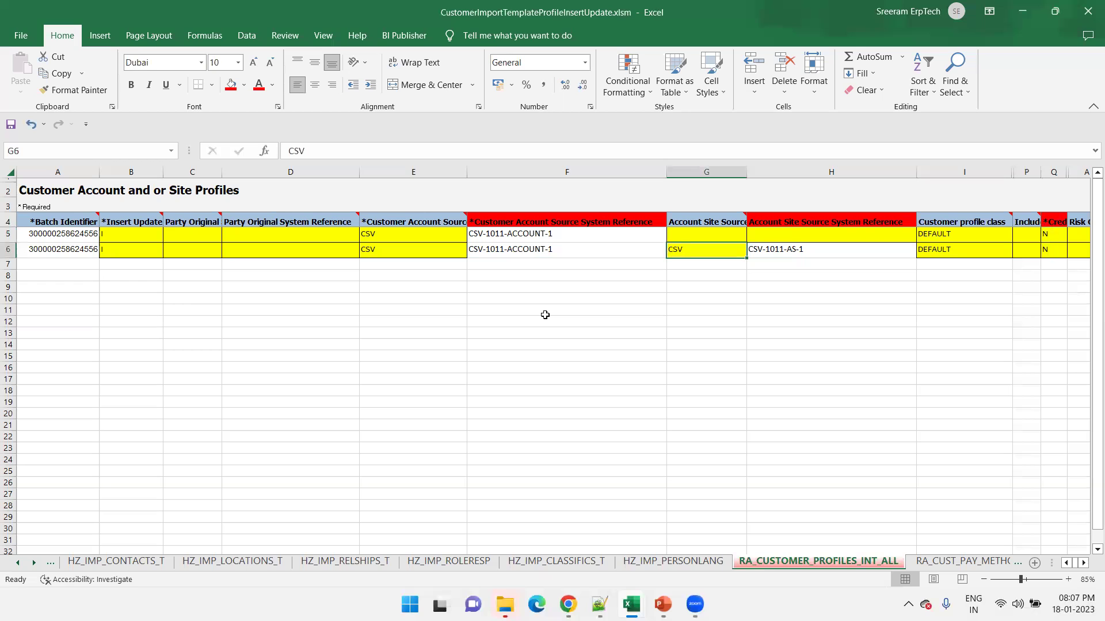
{"action": "key", "text": "Right"}
{"action": "key", "text": "Left"}
Step: Review the site-level profile values in row 6 from the account site reference through to the Organization ID
{"action": "key", "text": "Right"}
{"action": "key", "text": "Right"}
{"action": "key", "text": "Right"}
{"action": "key", "text": "Right"}
{"action": "key", "text": "Right"}
{"action": "key", "text": "Right"}
{"action": "key", "text": "Right"}
{"action": "key", "text": "Right"}
{"action": "key", "text": "Right"}
{"action": "key", "text": "Right"}
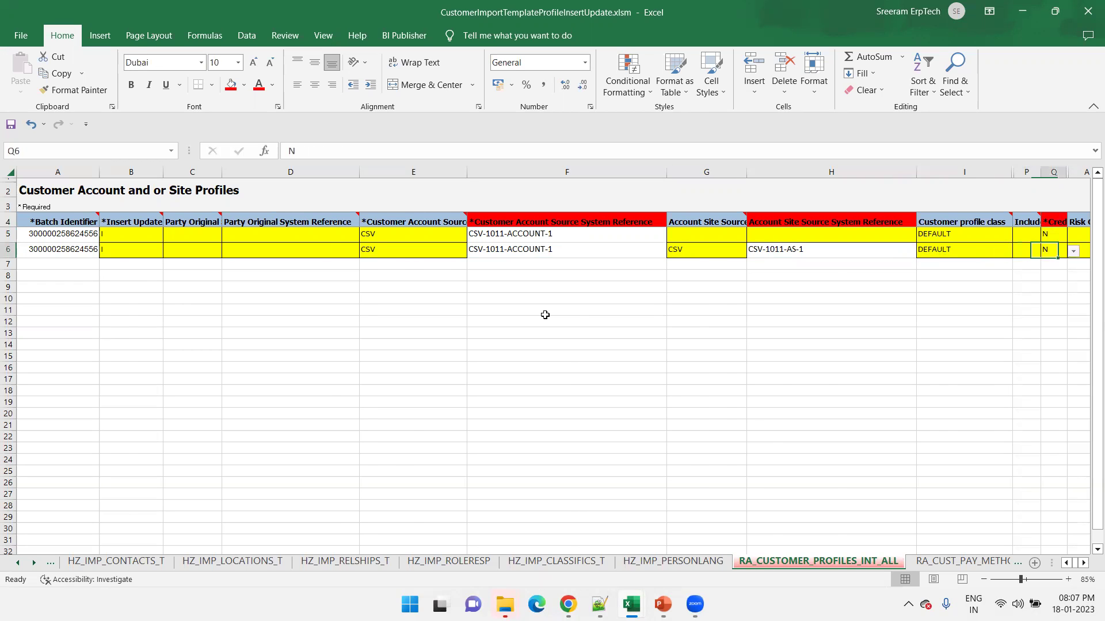
{"action": "key", "text": "Right"}
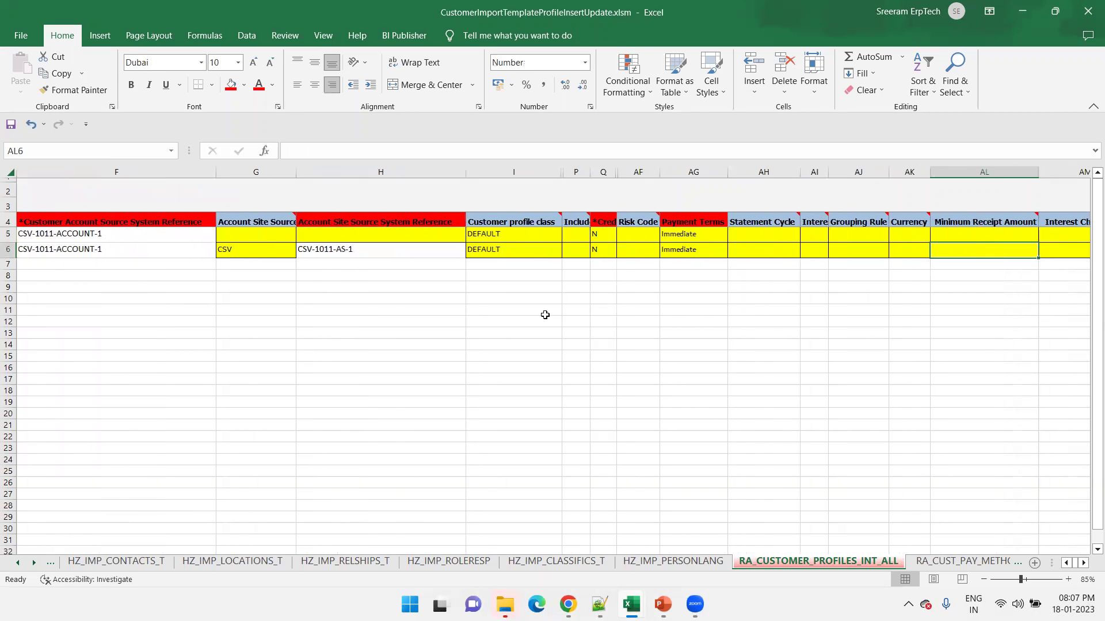
{"action": "key", "text": "Right"}
{"action": "key", "text": "Right"}
{"action": "key", "text": "Right"}
{"action": "key", "text": "Right"}
{"action": "key", "text": "Right"}
{"action": "key", "text": "Right"}
{"action": "key", "text": "Right"}
{"action": "key", "text": "Right"}
{"action": "key", "text": "Right"}
{"action": "key", "text": "Right"}
{"action": "key", "text": "Right"}
{"action": "key", "text": "Right"}
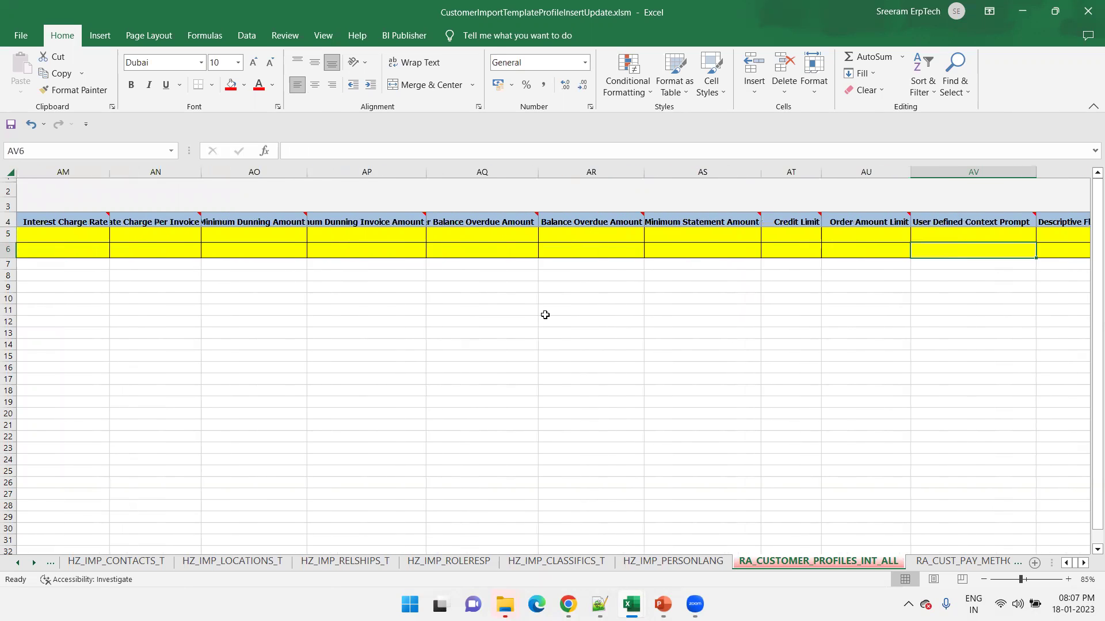
{"action": "key", "text": "Right"}
{"action": "key", "text": "Right"}
{"action": "key", "text": "Right"}
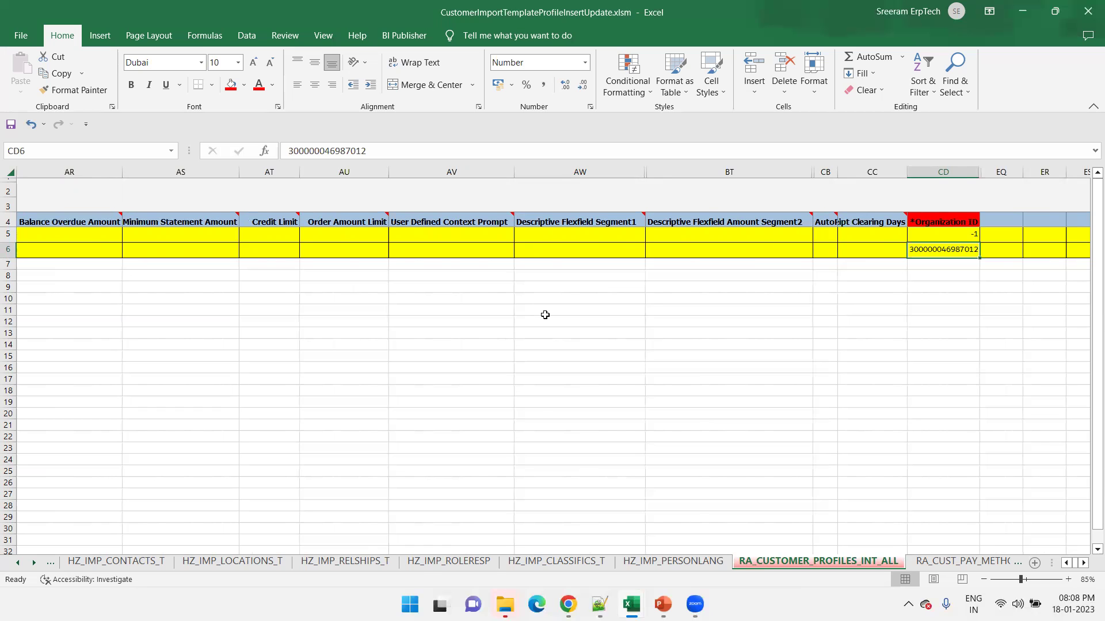
Step: Switch to the PowerPoint slide show and advance to the slide "Query to get BU ID, SET Code"
{"action": "mouse_move", "coordinate": [662, 604]}
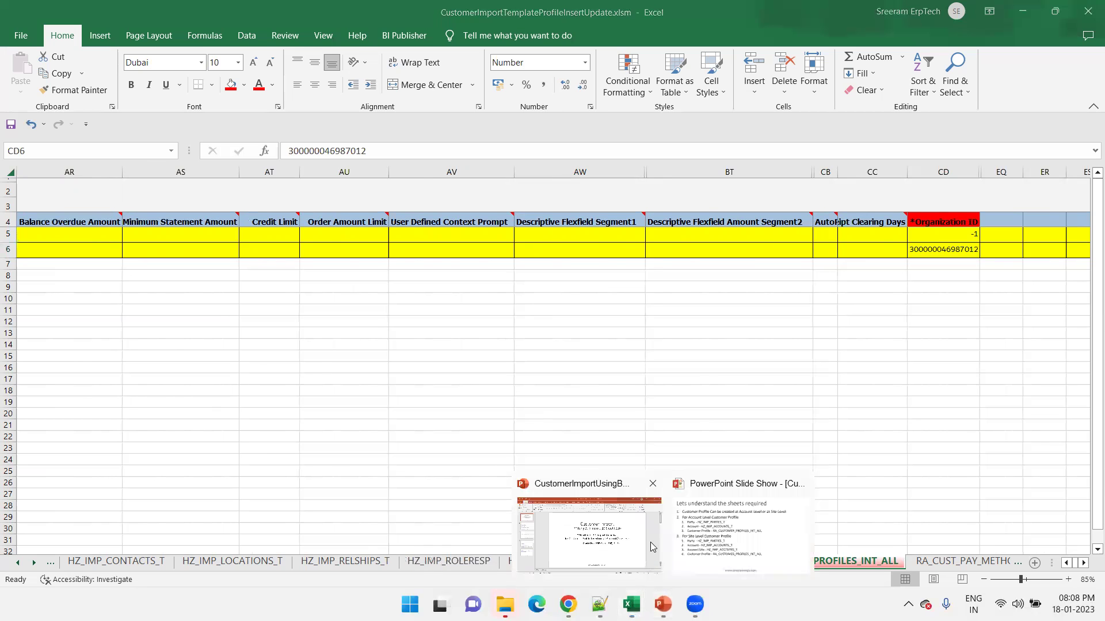
{"action": "left_click", "coordinate": [739, 532]}
{"action": "key", "text": "Right"}
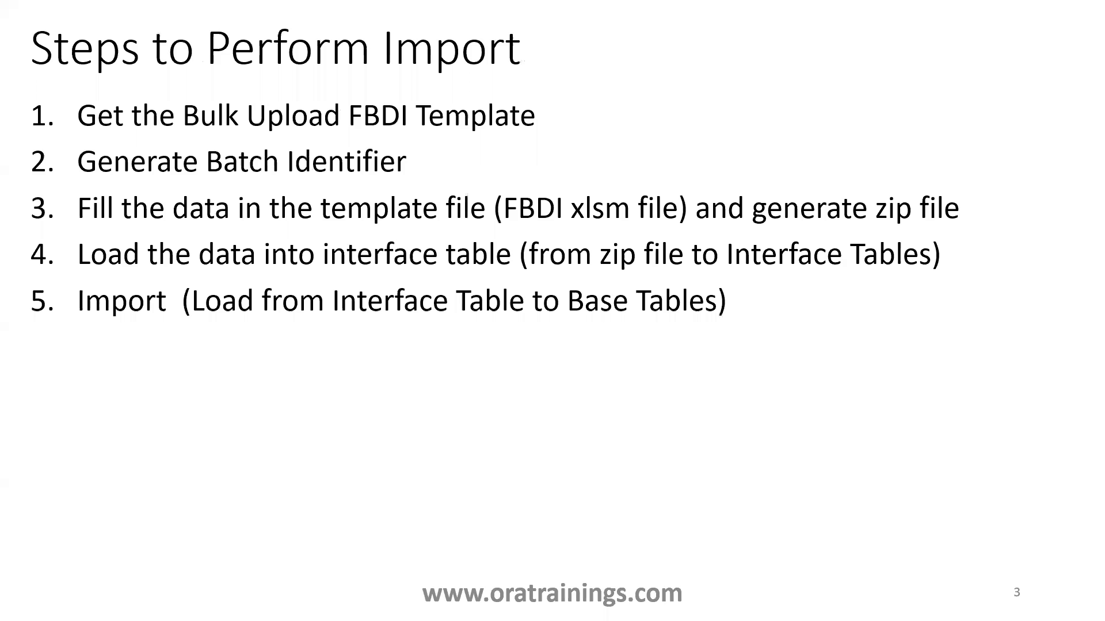
{"action": "key", "text": "Right"}
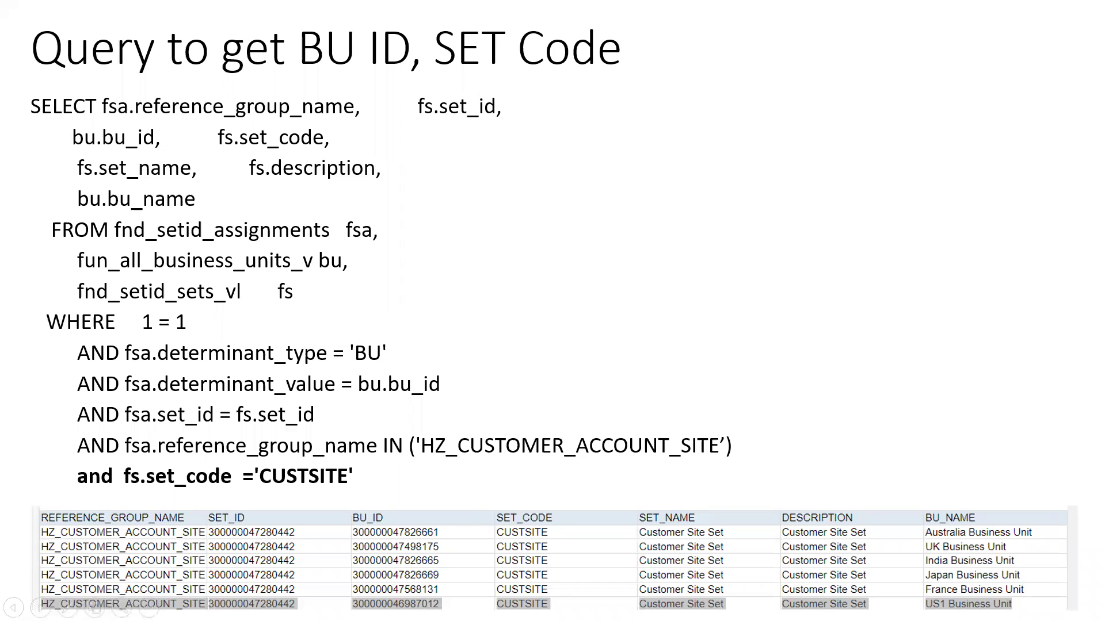
Step: Return to the Excel workbook and check the account and account site source system references at the start of row 6
{"action": "key", "text": "alt+Tab"}
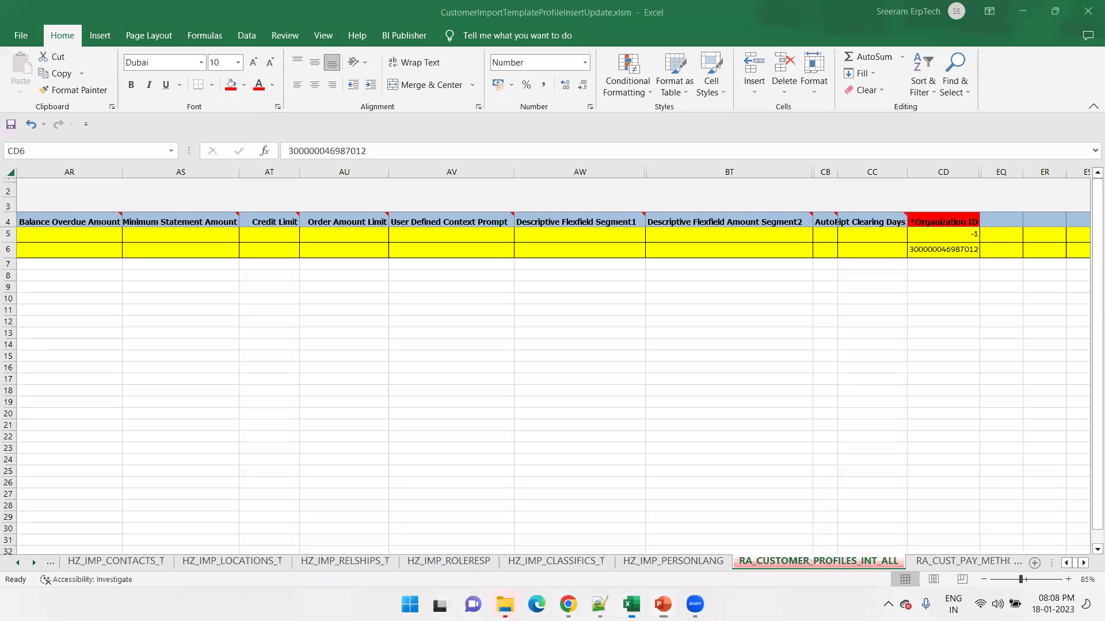
{"action": "key", "text": "Left"}
{"action": "key", "text": "Left"}
{"action": "key", "text": "Left"}
{"action": "key", "text": "Left"}
{"action": "key", "text": "Left"}
{"action": "key", "text": "Left"}
{"action": "key", "text": "Left"}
{"action": "key", "text": "Left"}
{"action": "key", "text": "Left"}
{"action": "key", "text": "Left"}
{"action": "key", "text": "Left"}
{"action": "key", "text": "Left"}
{"action": "key", "text": "Left"}
{"action": "key", "text": "Left"}
{"action": "key", "text": "Left"}
{"action": "key", "text": "Left"}
{"action": "key", "text": "Left"}
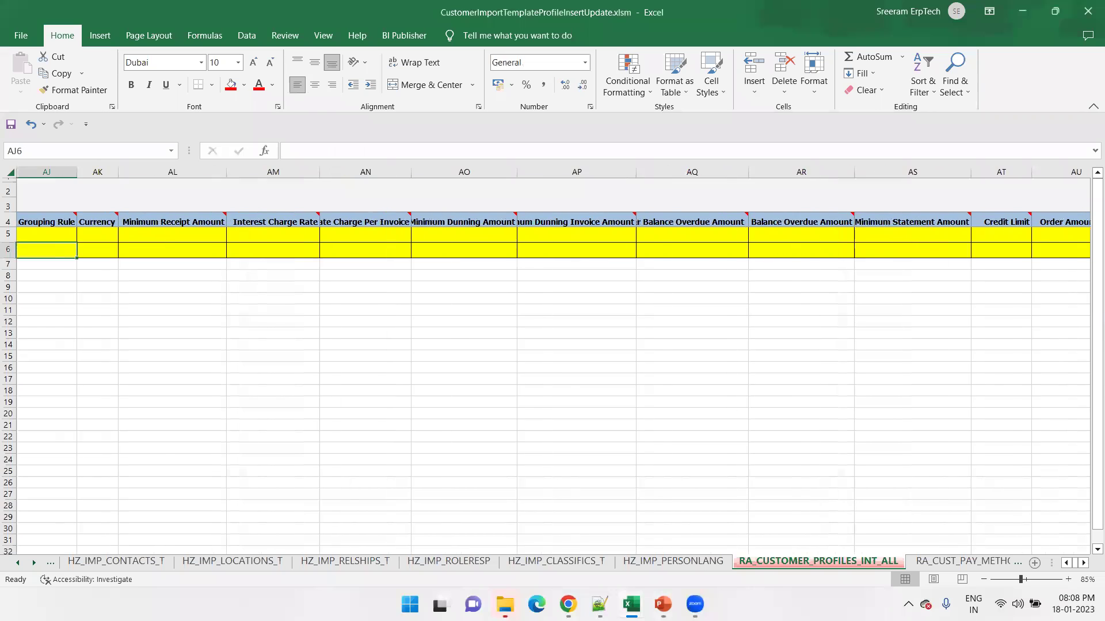
{"action": "key", "text": "Home"}
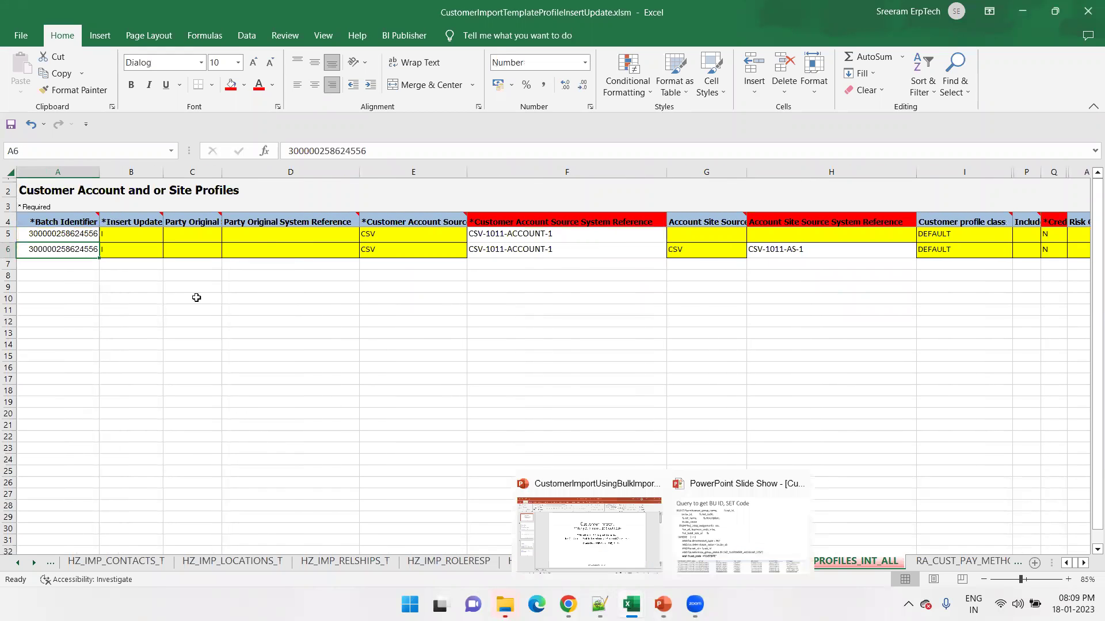
{"action": "left_click", "coordinate": [226, 288]}
{"action": "left_click", "coordinate": [515, 250]}
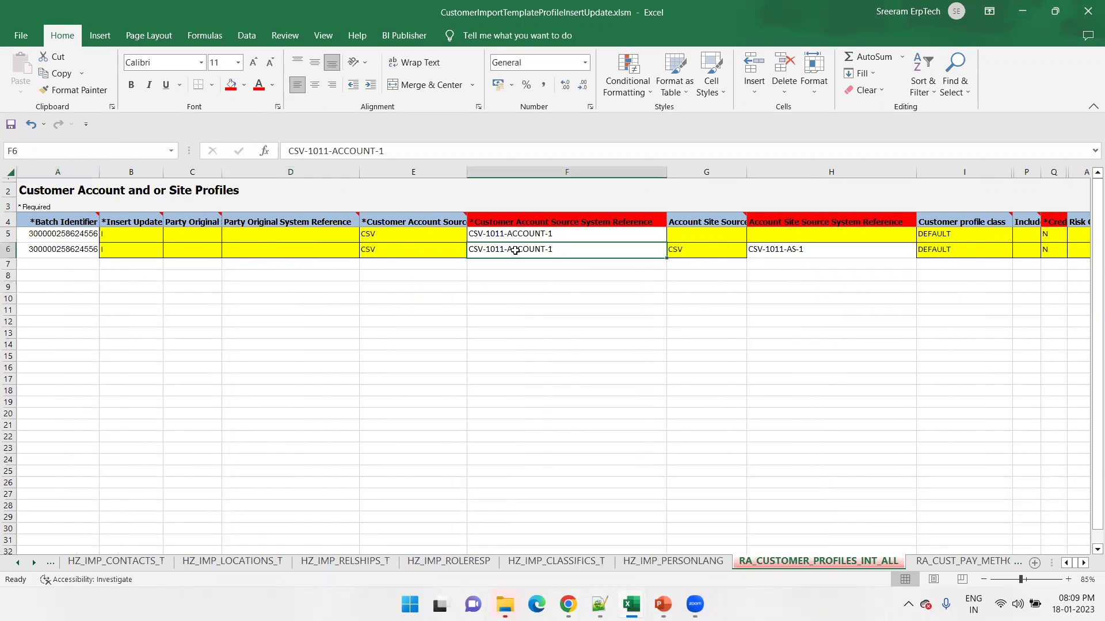
{"action": "left_click", "coordinate": [765, 254]}
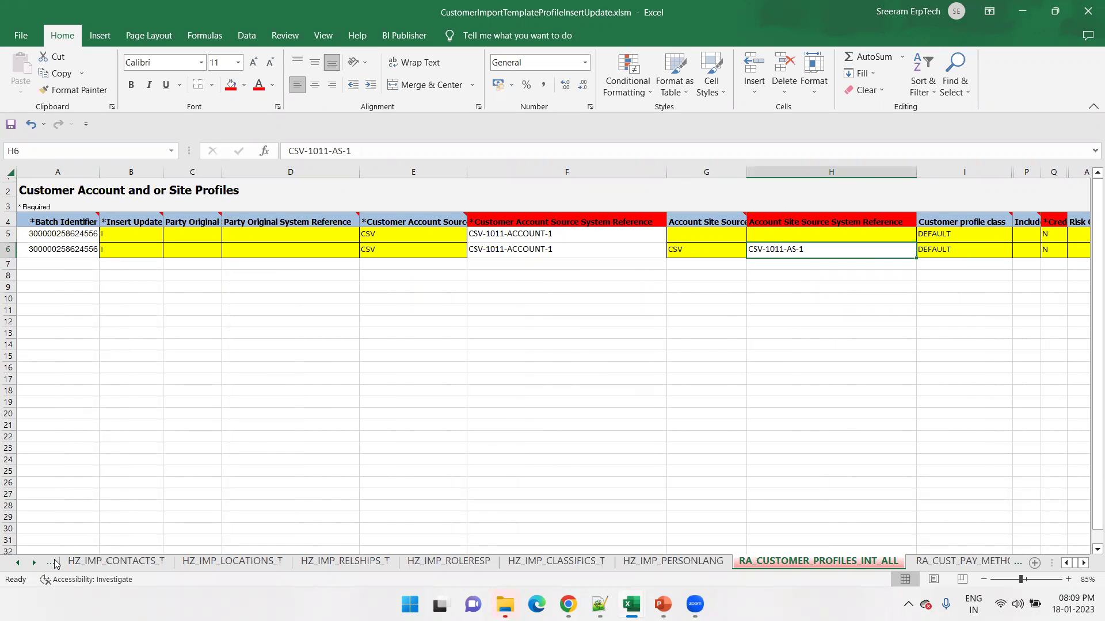
Step: Go back to the HZ_IMP_PARTIES_T sheet and check the party record in row 5
{"action": "left_click", "coordinate": [19, 563]}
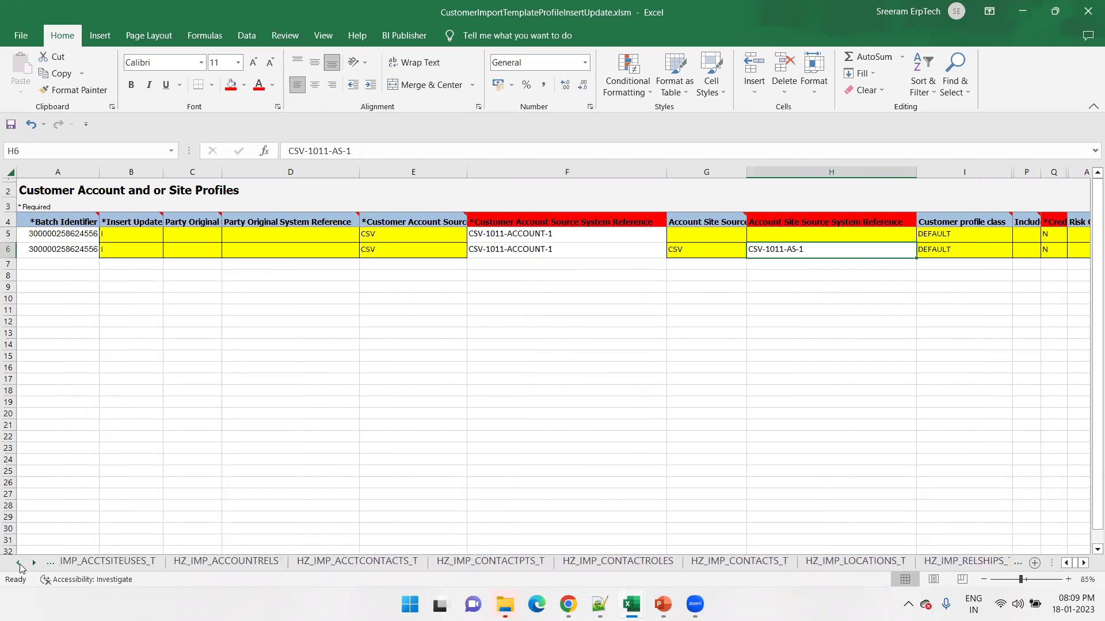
{"action": "left_click", "coordinate": [19, 563]}
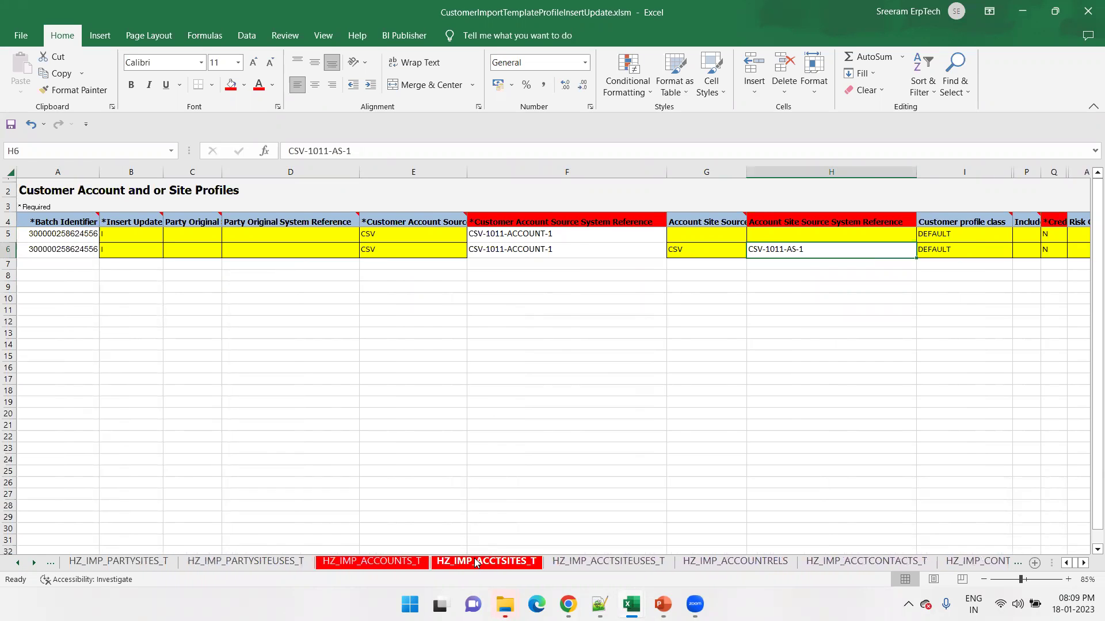
{"action": "left_click", "coordinate": [19, 563]}
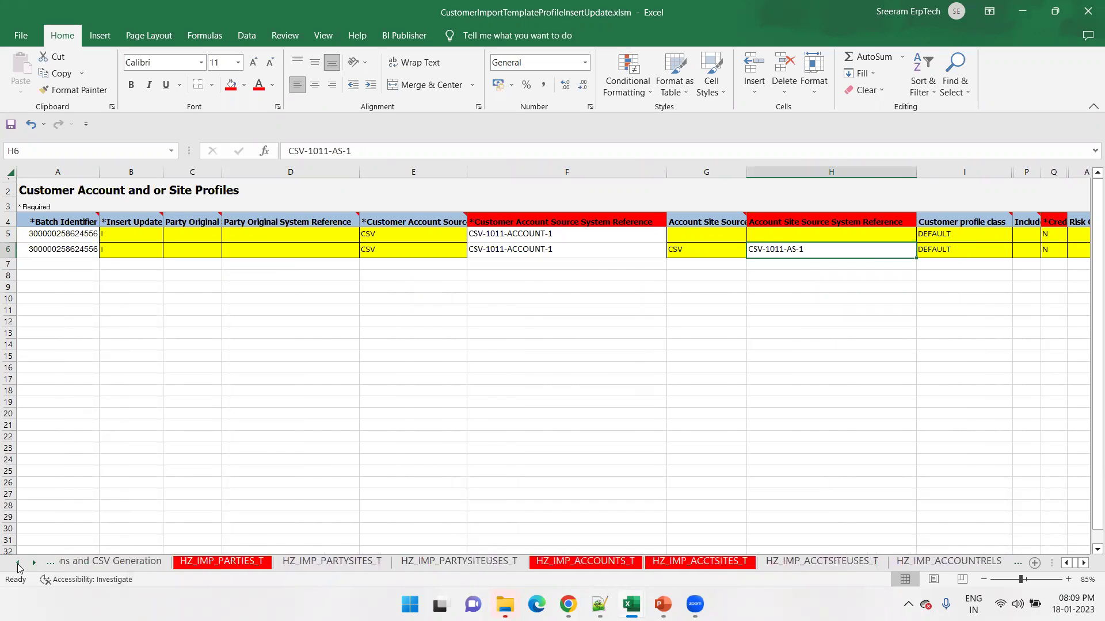
{"action": "left_click", "coordinate": [271, 562]}
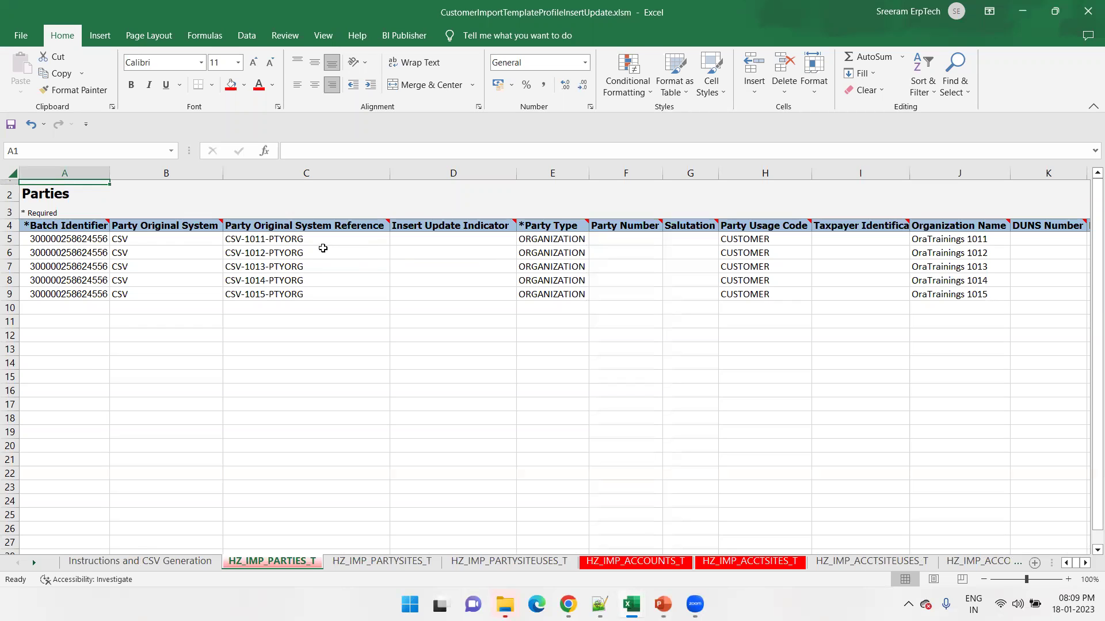
{"action": "left_click", "coordinate": [7, 238]}
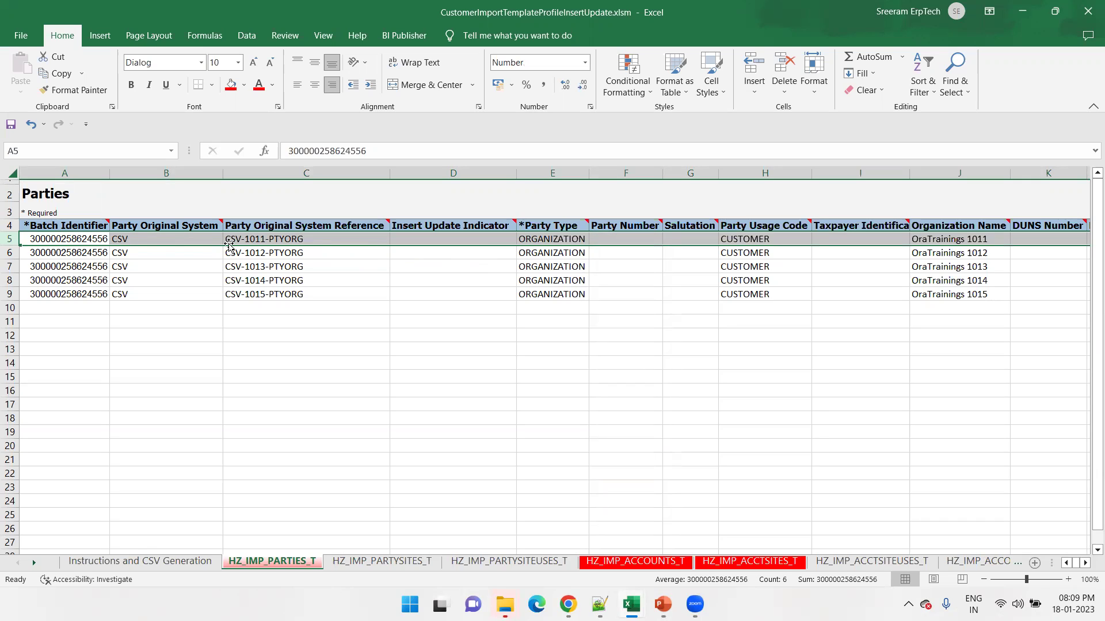
Step: Check the row 5 records on the HZ_IMP_ACCOUNTS_T and HZ_IMP_ACCTSITES_T sheets, including the account site's party site number
{"action": "left_click", "coordinate": [635, 561]}
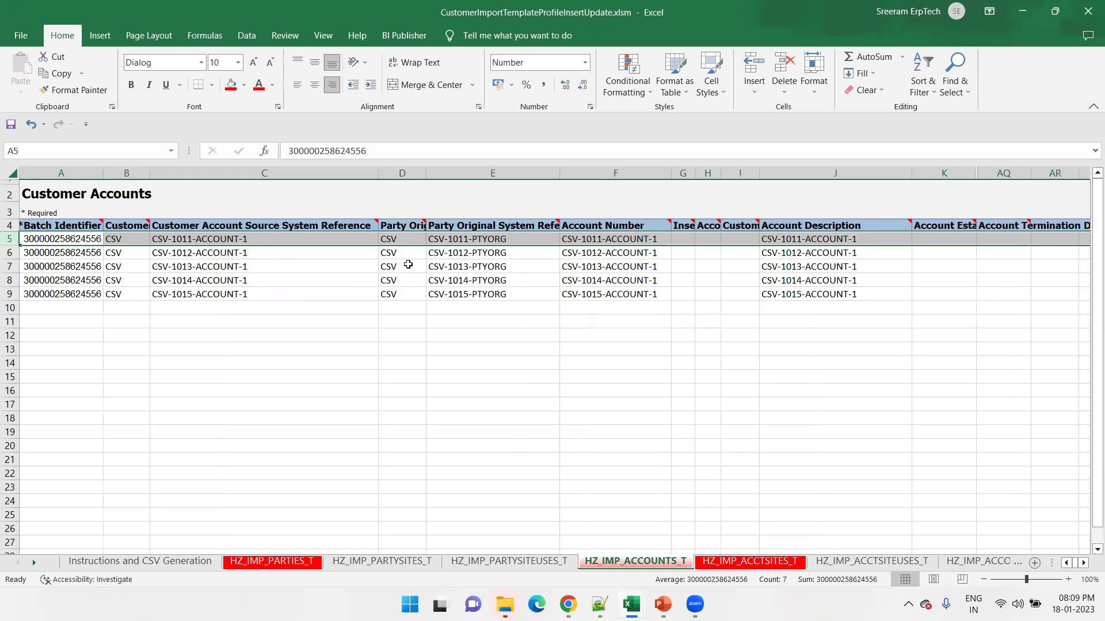
{"action": "left_click", "coordinate": [750, 561]}
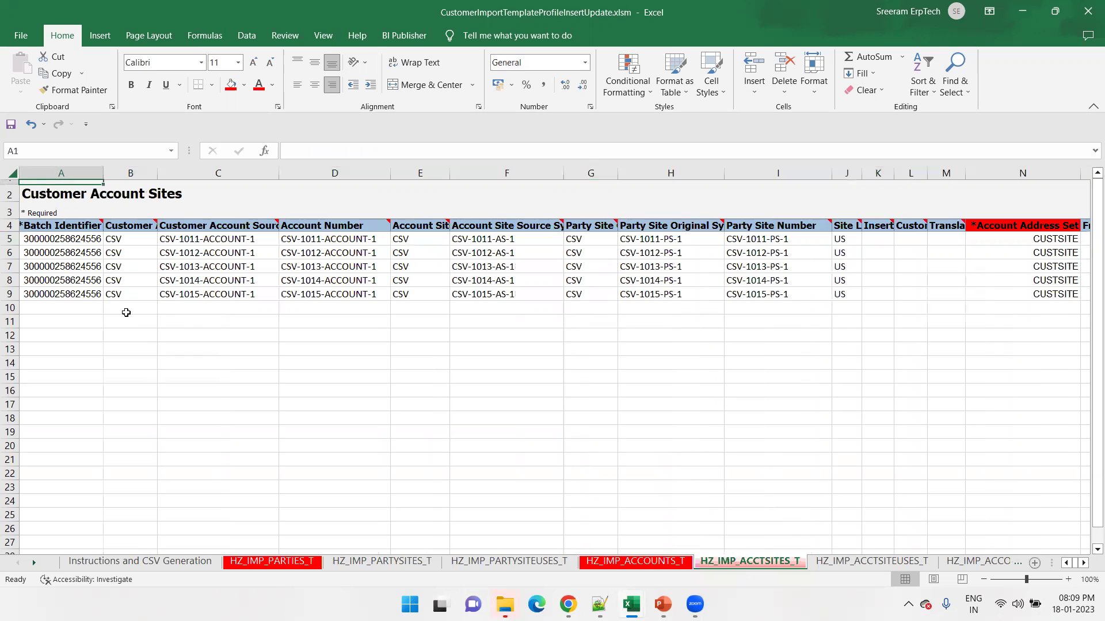
{"action": "left_click", "coordinate": [10, 239]}
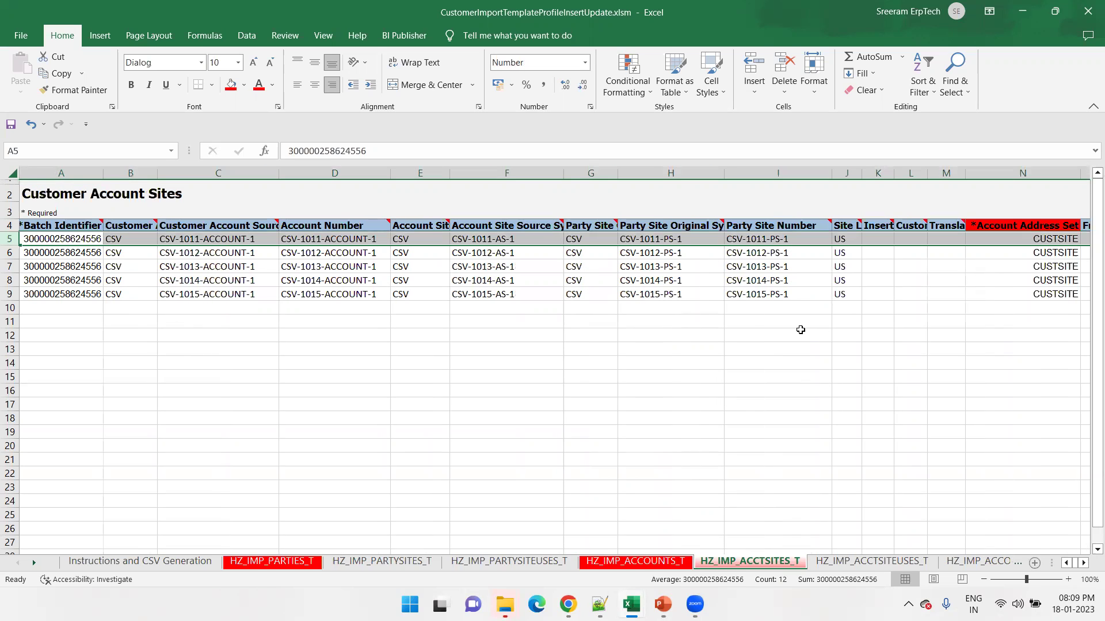
{"action": "left_click", "coordinate": [802, 292]}
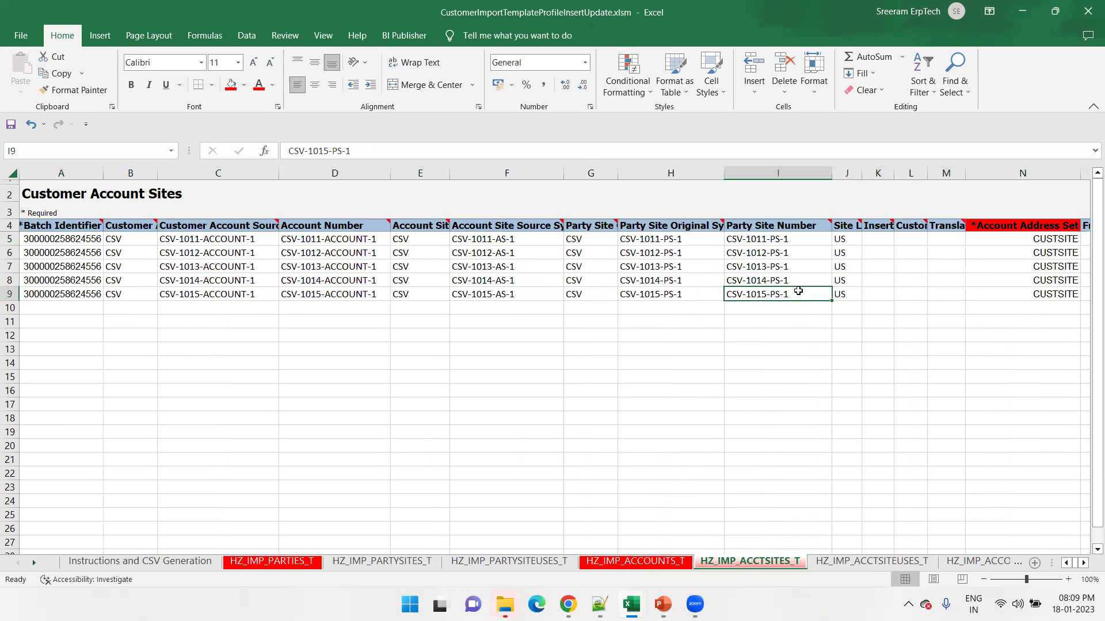
{"action": "left_click", "coordinate": [811, 254]}
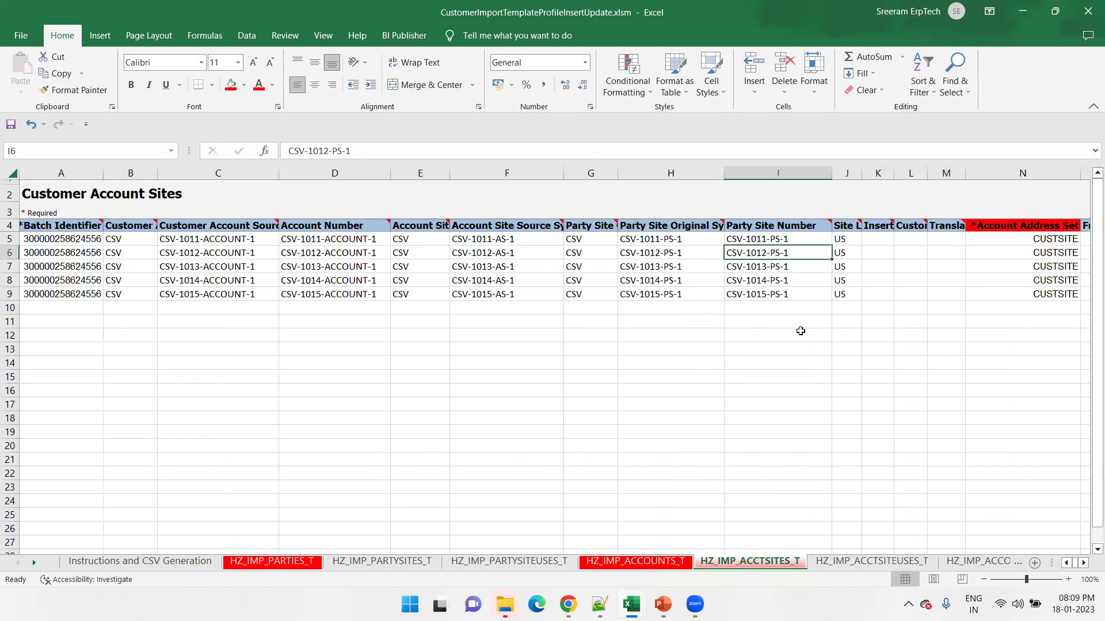
{"action": "key", "text": "Up"}
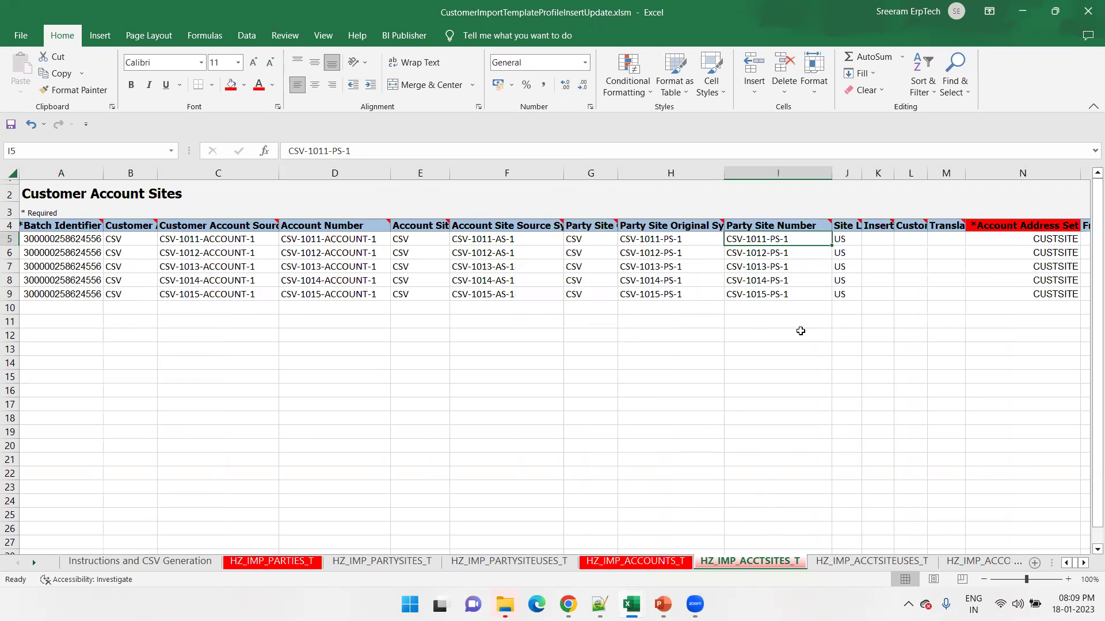
Step: Review row 5 of the Customer Account Sites sheet from Party Site Number through the descriptive flexfield segments and return to its start
{"action": "key", "text": "Right"}
{"action": "key", "text": "Right"}
{"action": "key", "text": "Right"}
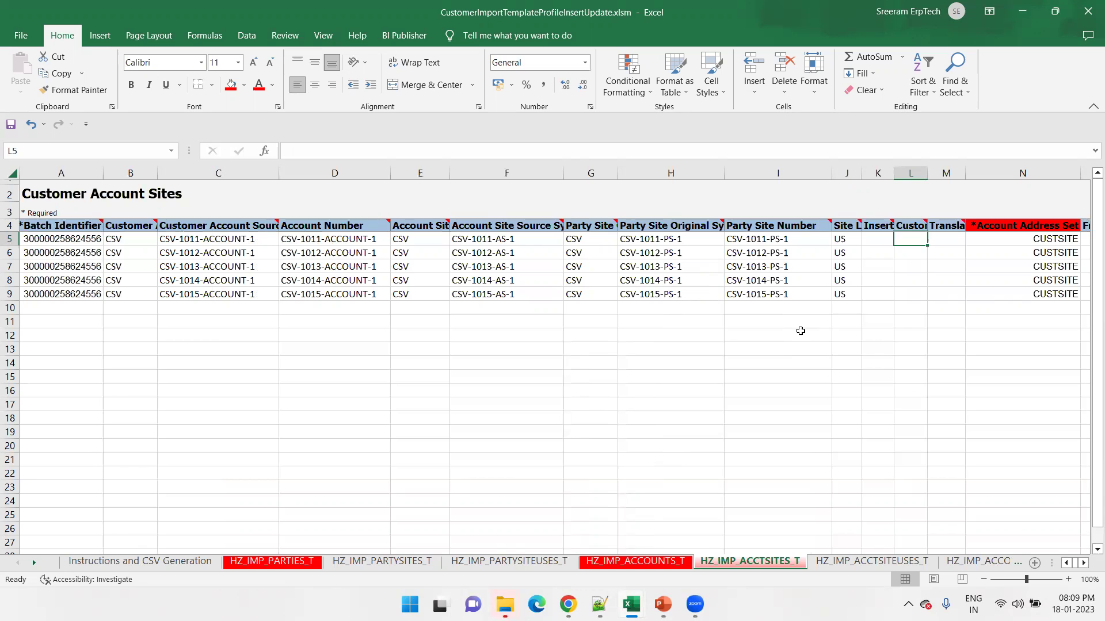
{"action": "key", "text": "Right"}
{"action": "key", "text": "Right"}
{"action": "key", "text": "Right"}
{"action": "key", "text": "Right"}
{"action": "key", "text": "Right"}
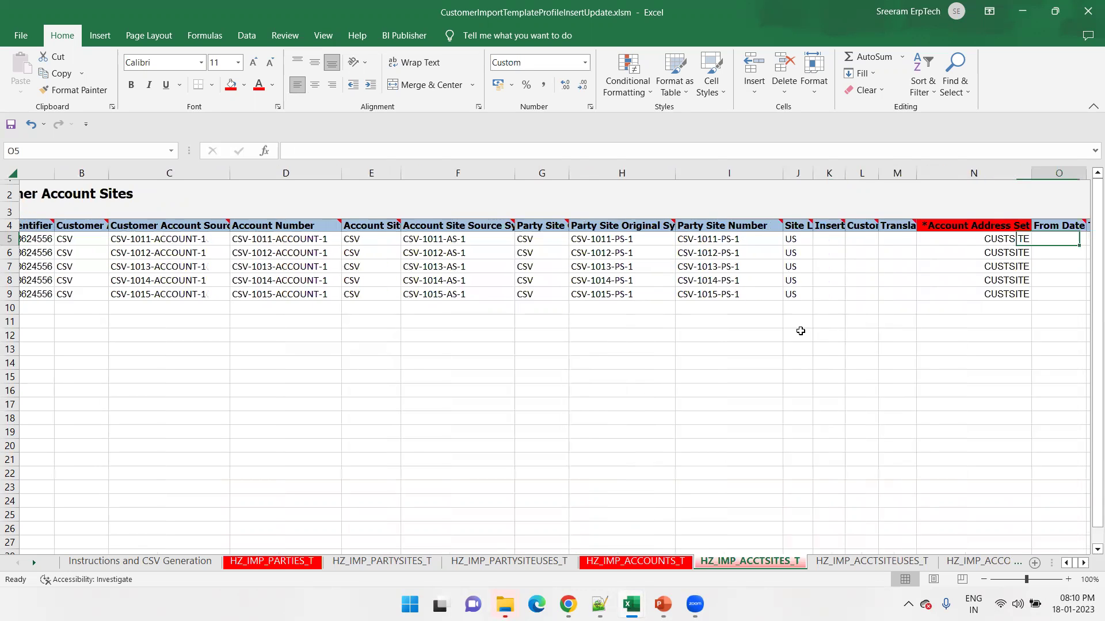
{"action": "key", "text": "Right"}
{"action": "key", "text": "Right"}
{"action": "key", "text": "Right"}
{"action": "key", "text": "Right"}
{"action": "key", "text": "Right"}
{"action": "key", "text": "Right"}
{"action": "key", "text": "Right"}
{"action": "key", "text": "Right"}
{"action": "key", "text": "Right"}
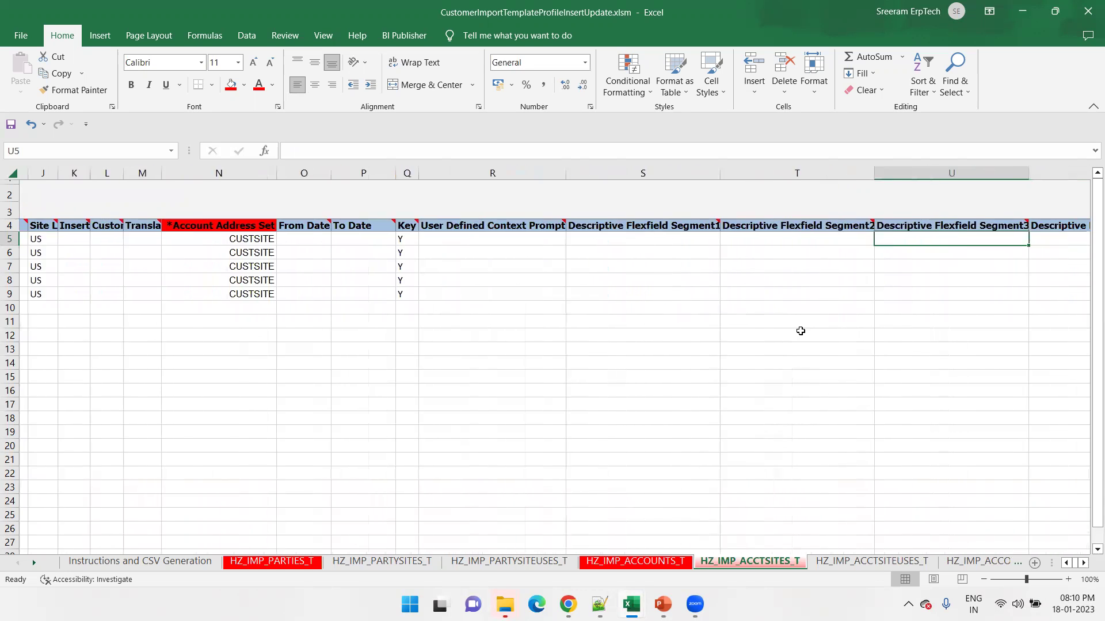
{"action": "key", "text": "Right"}
{"action": "key", "text": "Home"}
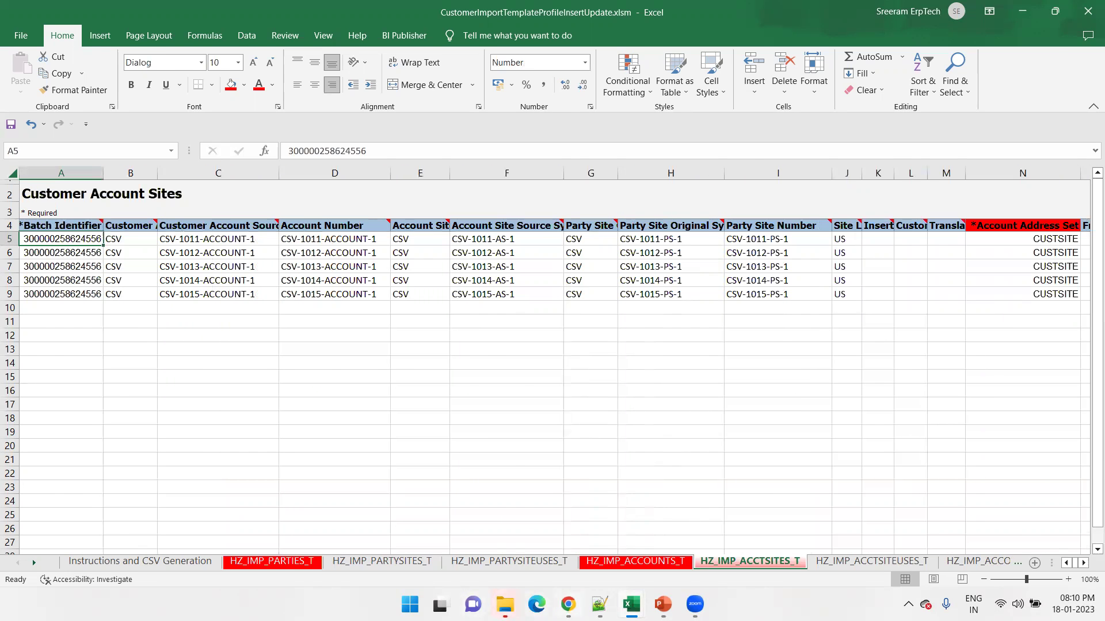
Step: Switch to Oracle Fusion in Chrome, open the OraTrainings 1011 account, review its Profile History, and cancel out of the account
{"action": "key", "text": "alt+Tab"}
{"action": "scroll", "coordinate": [164, 376], "scroll_direction": "down", "scroll_amount": 1}
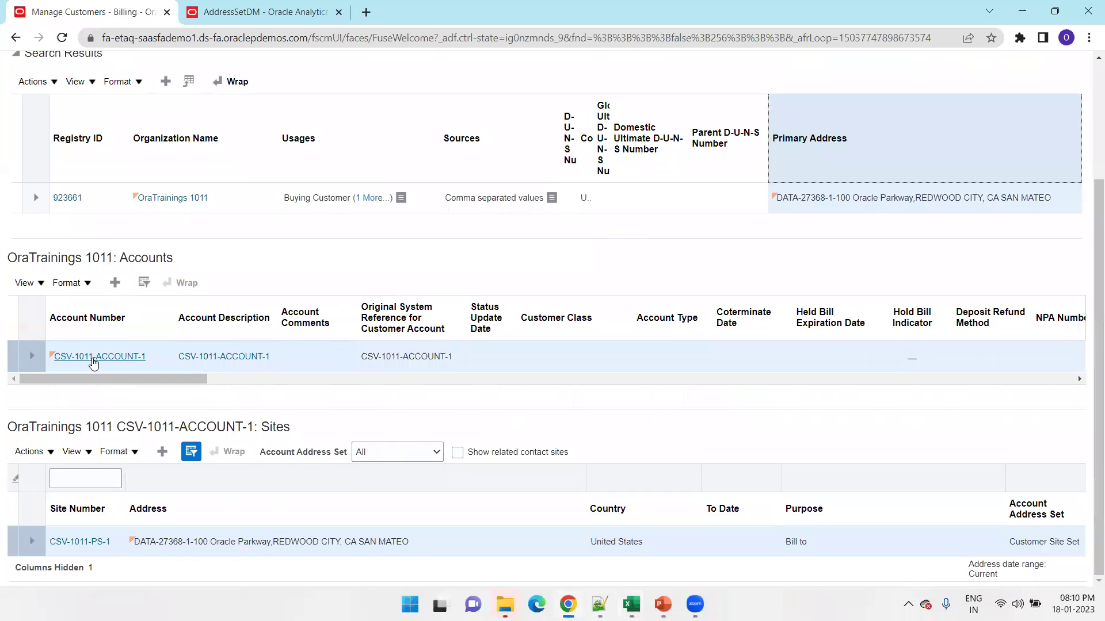
{"action": "left_click", "coordinate": [354, 357]}
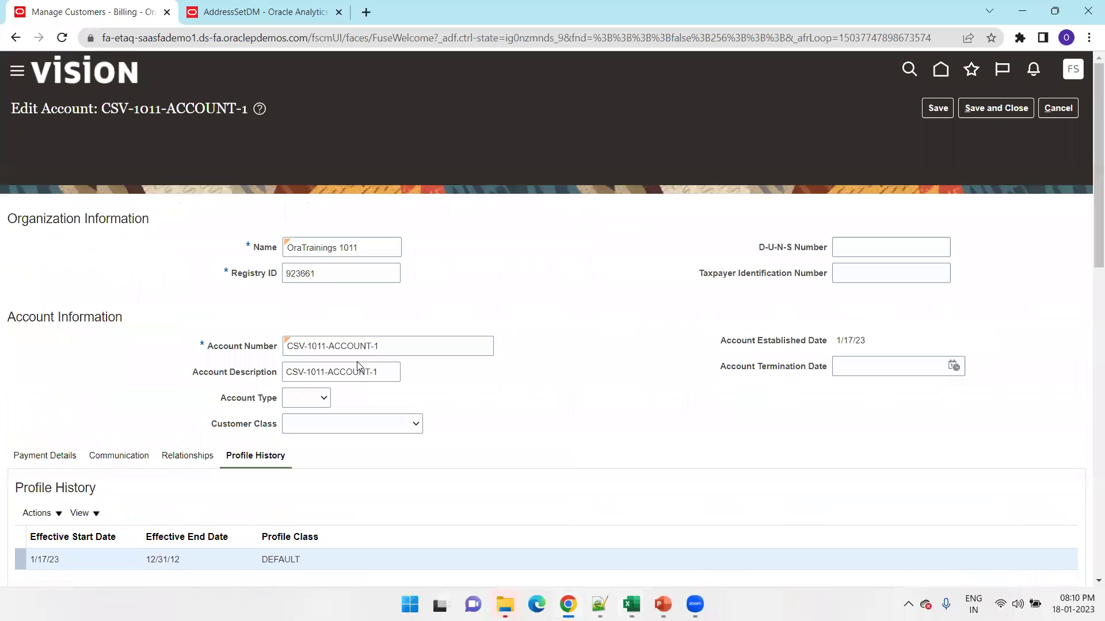
{"action": "scroll", "coordinate": [353, 370], "scroll_direction": "down", "scroll_amount": 5}
{"action": "scroll", "coordinate": [242, 190], "scroll_direction": "up", "scroll_amount": 1}
{"action": "scroll", "coordinate": [241, 189], "scroll_direction": "up", "scroll_amount": 4}
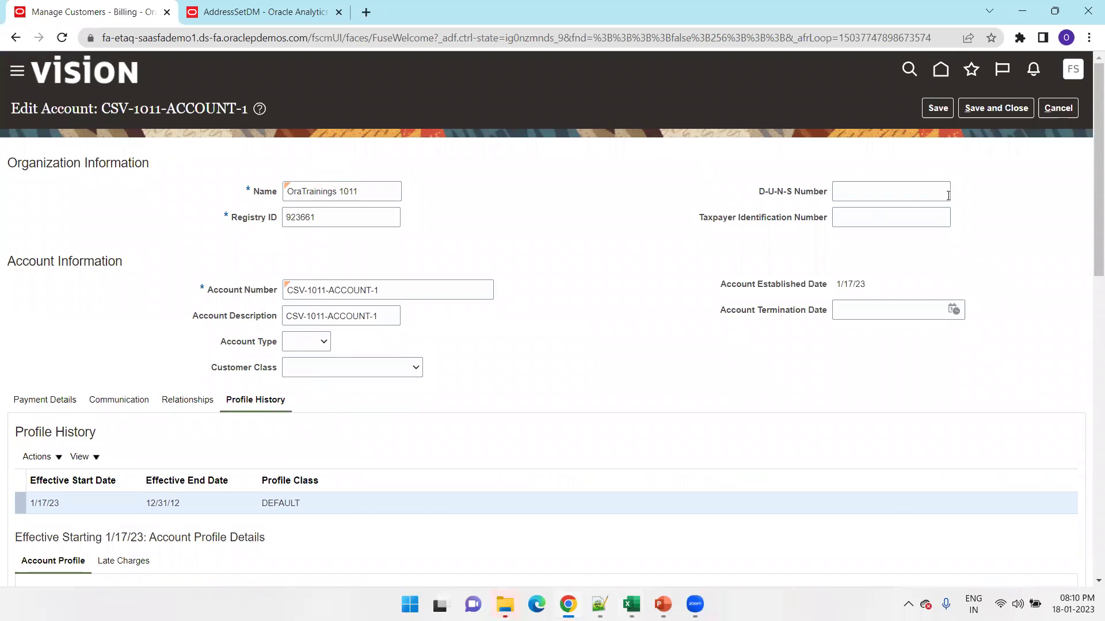
{"action": "left_click", "coordinate": [1045, 111]}
Step: Open the account site of OraTrainings 1011, review its Profile History and site profile details, and cancel out of the site
{"action": "scroll", "coordinate": [340, 319], "scroll_direction": "down", "scroll_amount": 3}
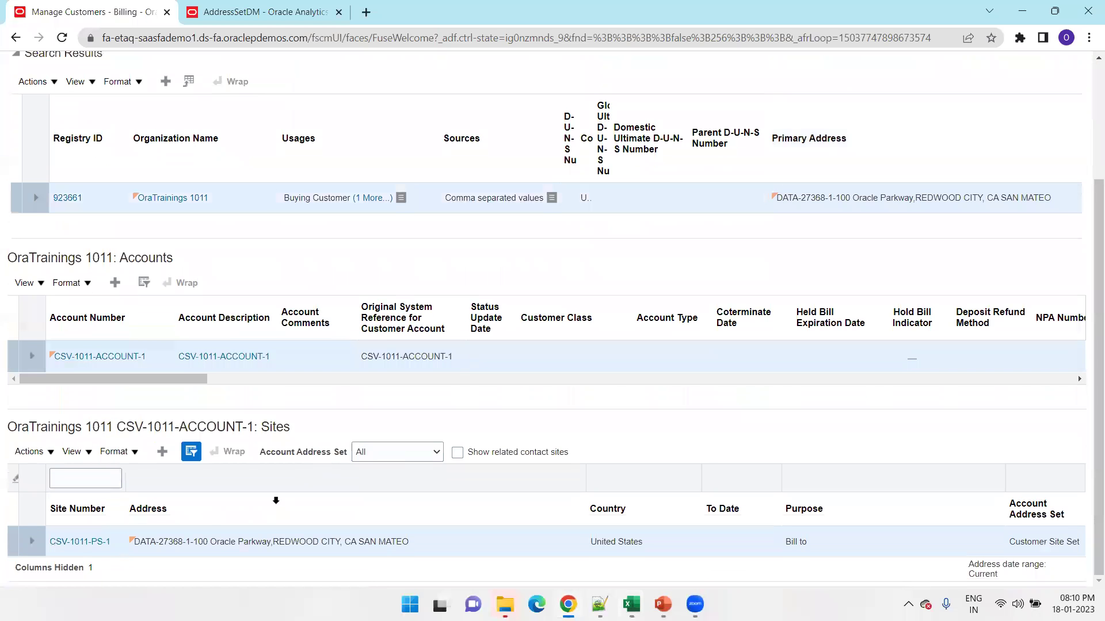
{"action": "left_click", "coordinate": [83, 542]}
{"action": "scroll", "coordinate": [167, 449], "scroll_direction": "down", "scroll_amount": 4}
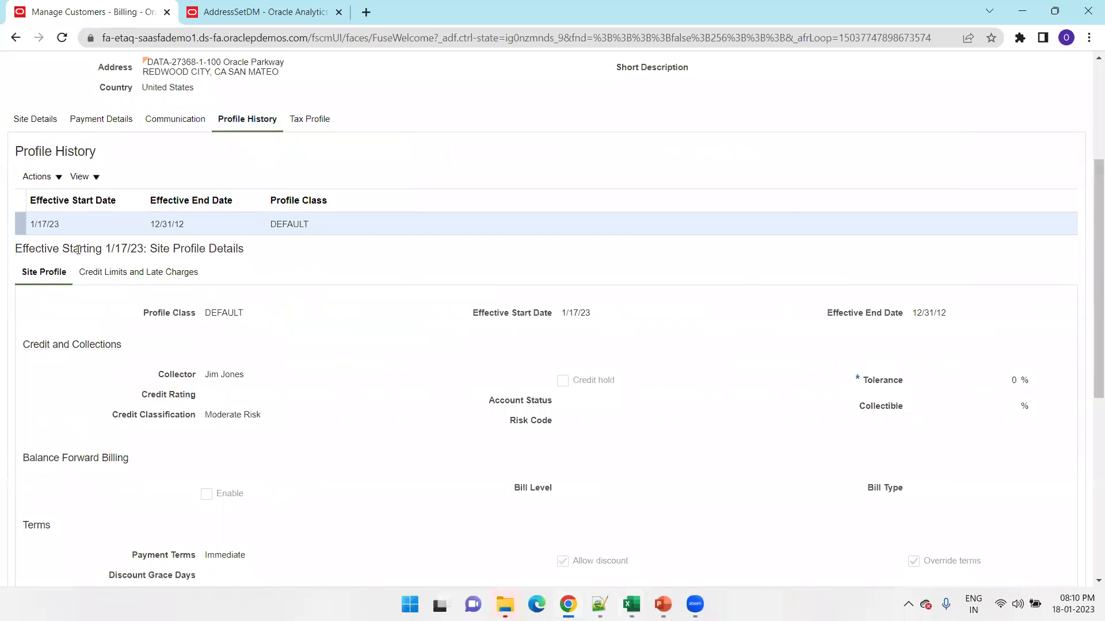
{"action": "scroll", "coordinate": [352, 335], "scroll_direction": "up", "scroll_amount": 4}
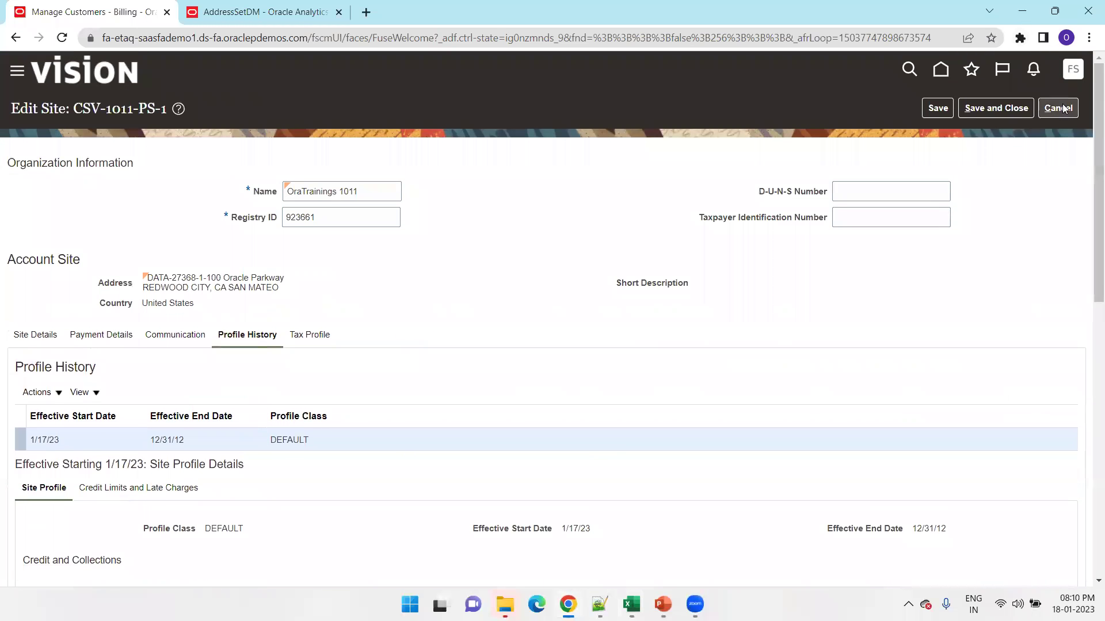
{"action": "left_click", "coordinate": [1058, 107]}
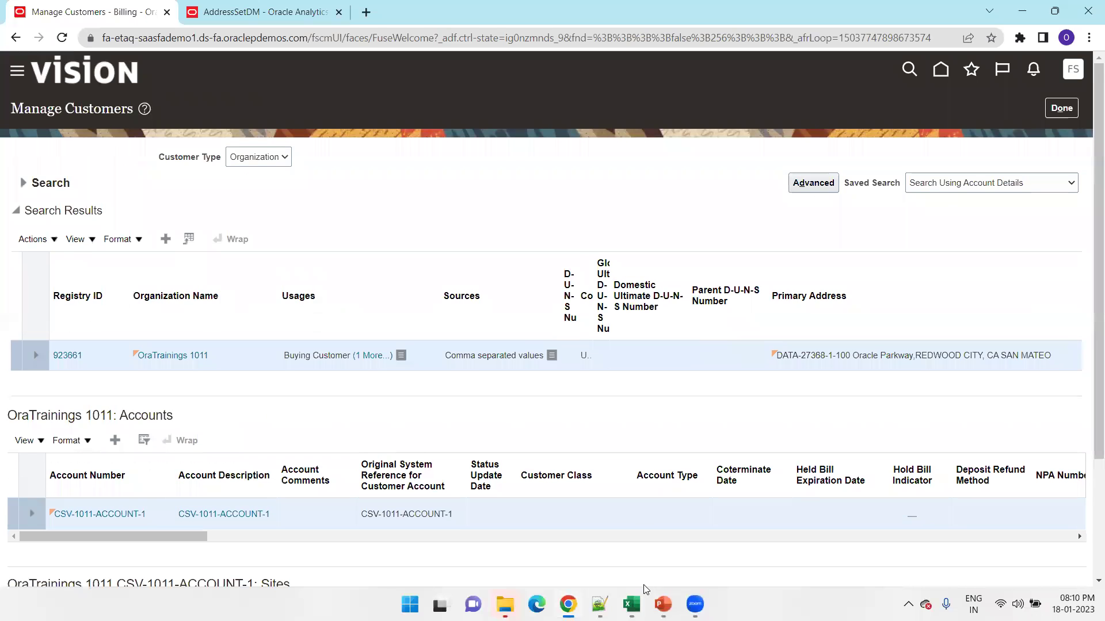
Step: In the Excel workbook, copy the customer account source system reference from cell C6 of HZ_IMP_ACCTSITES_T and return to Chrome
{"action": "mouse_move", "coordinate": [668, 601]}
{"action": "mouse_move", "coordinate": [631, 604]}
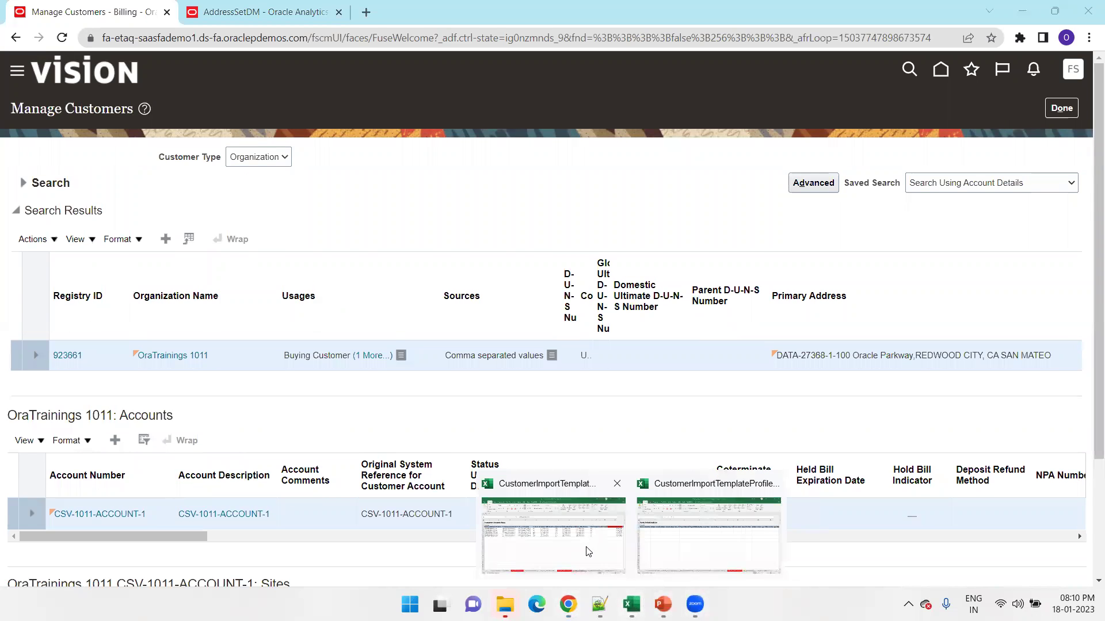
{"action": "left_click", "coordinate": [555, 533]}
{"action": "key", "text": "Right"}
{"action": "key", "text": "Right"}
{"action": "key", "text": "Down"}
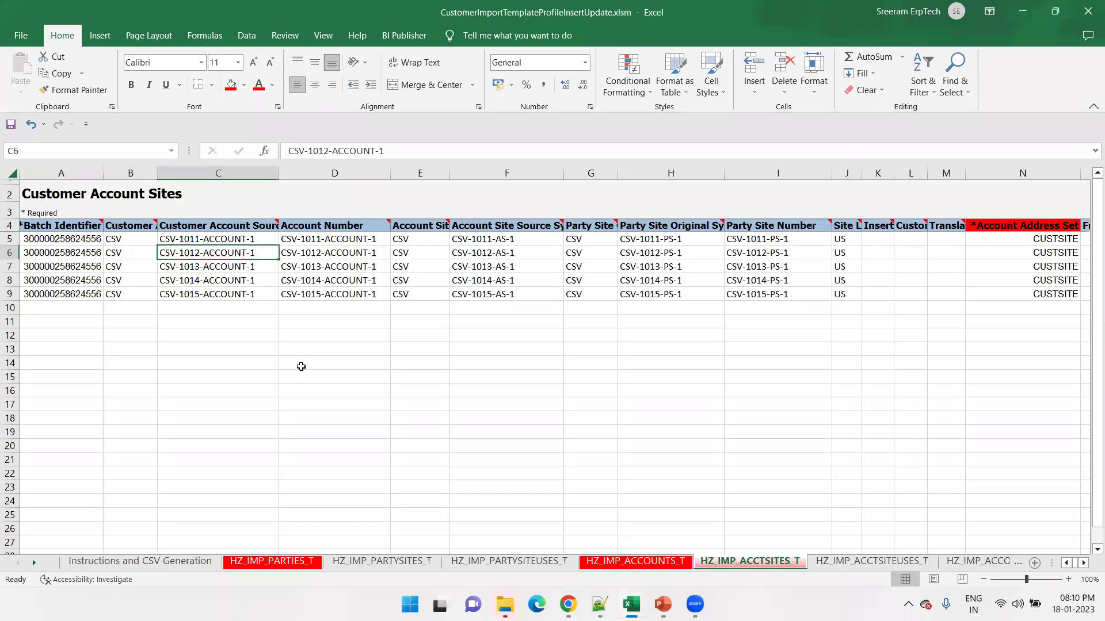
{"action": "key", "text": "ctrl+c"}
{"action": "key", "text": "alt+Tab"}
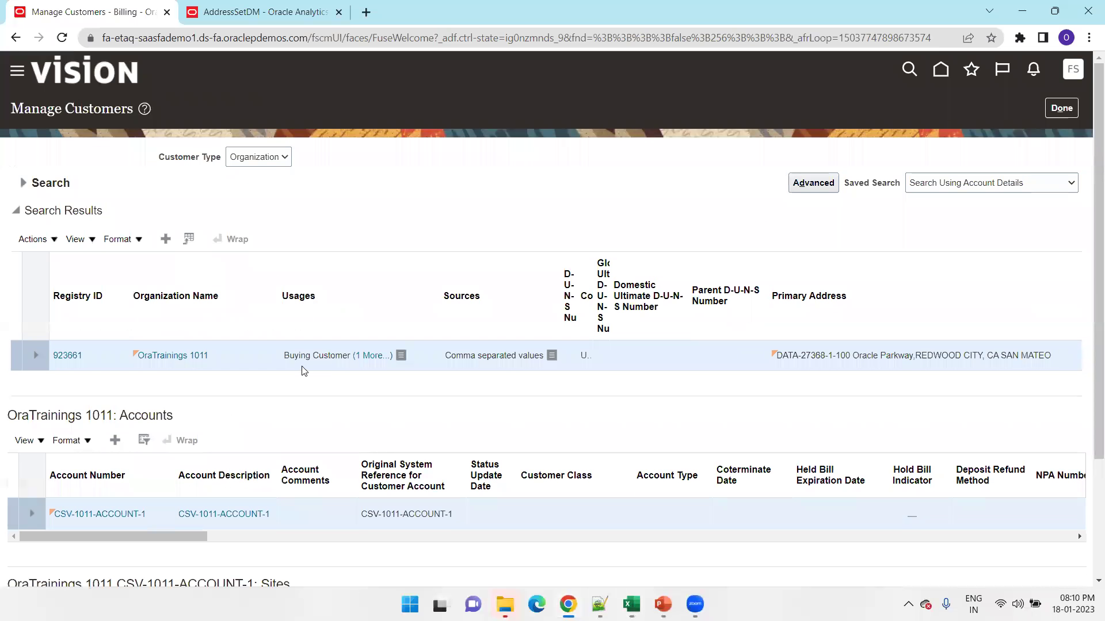
Step: Replace the Account Number search criterion in Manage Customers with the copied account reference and run the search
{"action": "left_click", "coordinate": [30, 180]}
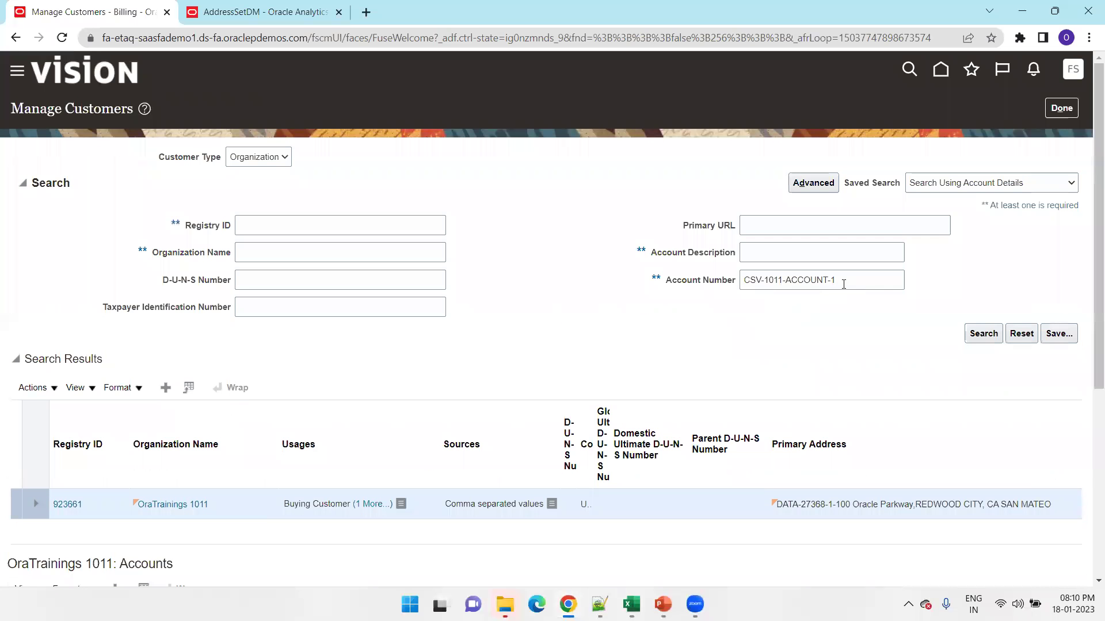
{"action": "triple_click", "coordinate": [843, 284]}
{"action": "key", "text": "BackSpace"}
{"action": "key", "text": "ctrl+v"}
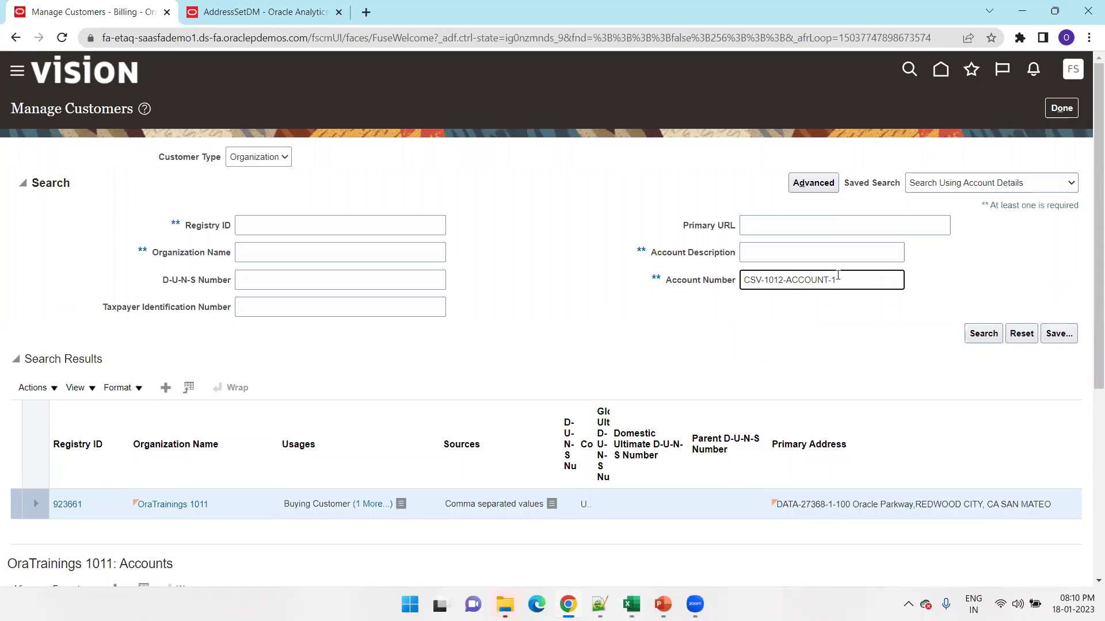
{"action": "left_click", "coordinate": [983, 340]}
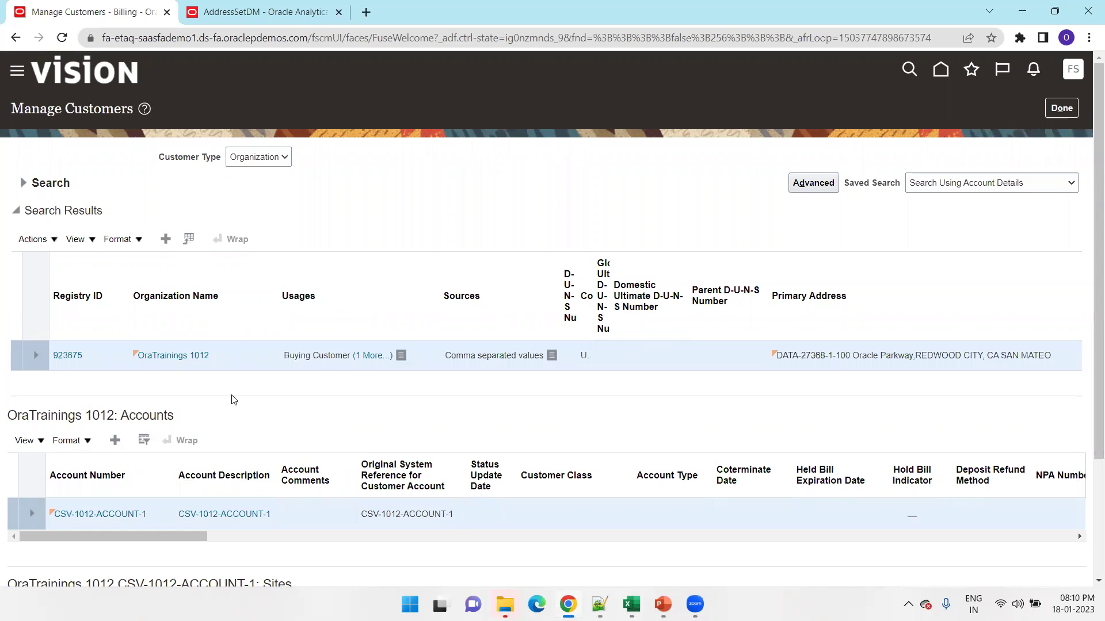
Step: Open the OraTrainings 1012 account from the search results and check its Profile History
{"action": "scroll", "coordinate": [234, 400], "scroll_direction": "down", "scroll_amount": 3}
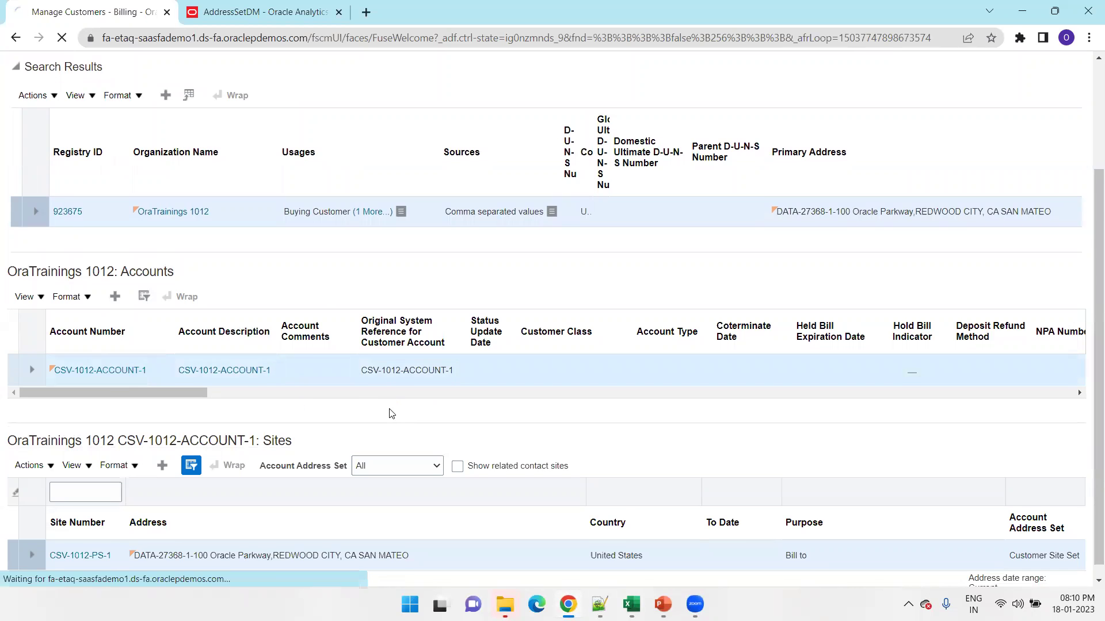
{"action": "scroll", "coordinate": [193, 328], "scroll_direction": "down", "scroll_amount": 2}
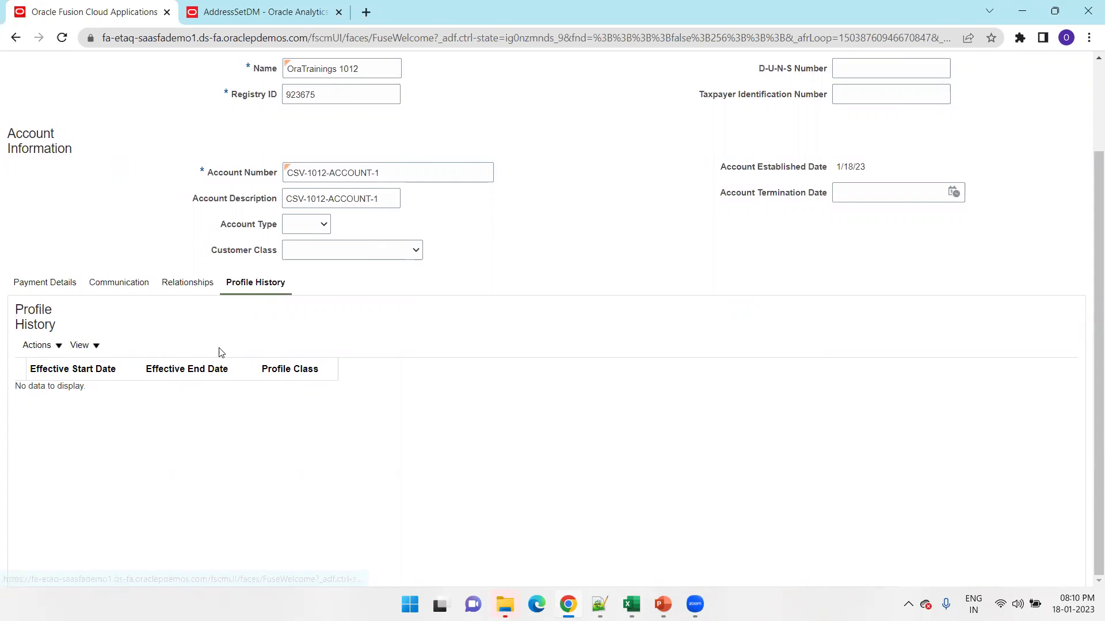
{"action": "scroll", "coordinate": [840, 161], "scroll_direction": "up", "scroll_amount": 2}
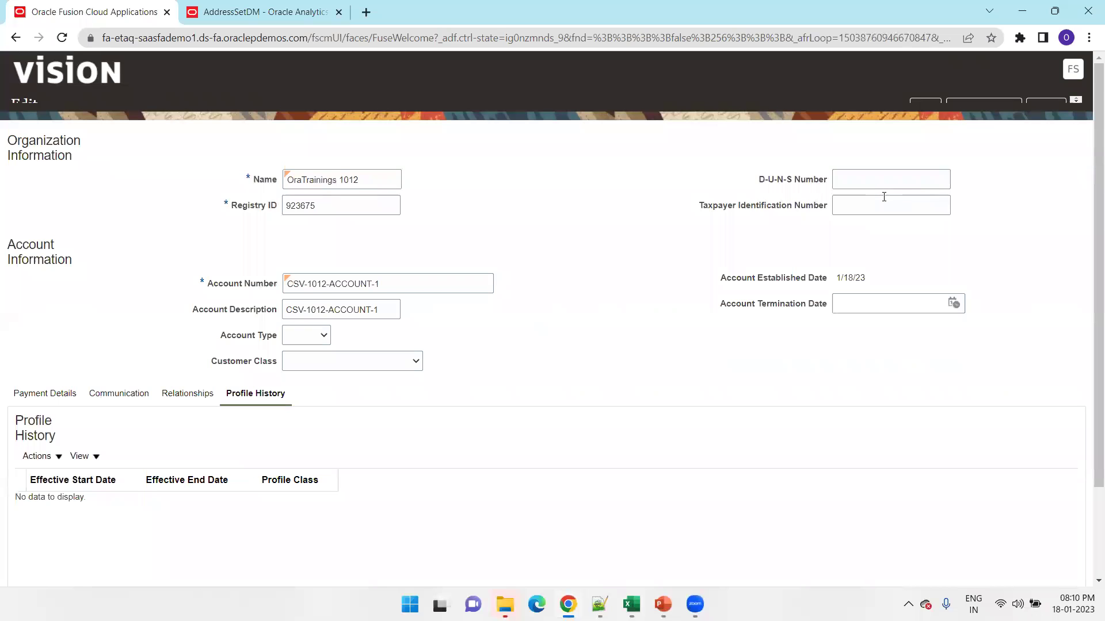
{"action": "scroll", "coordinate": [883, 197], "scroll_direction": "down", "scroll_amount": 2}
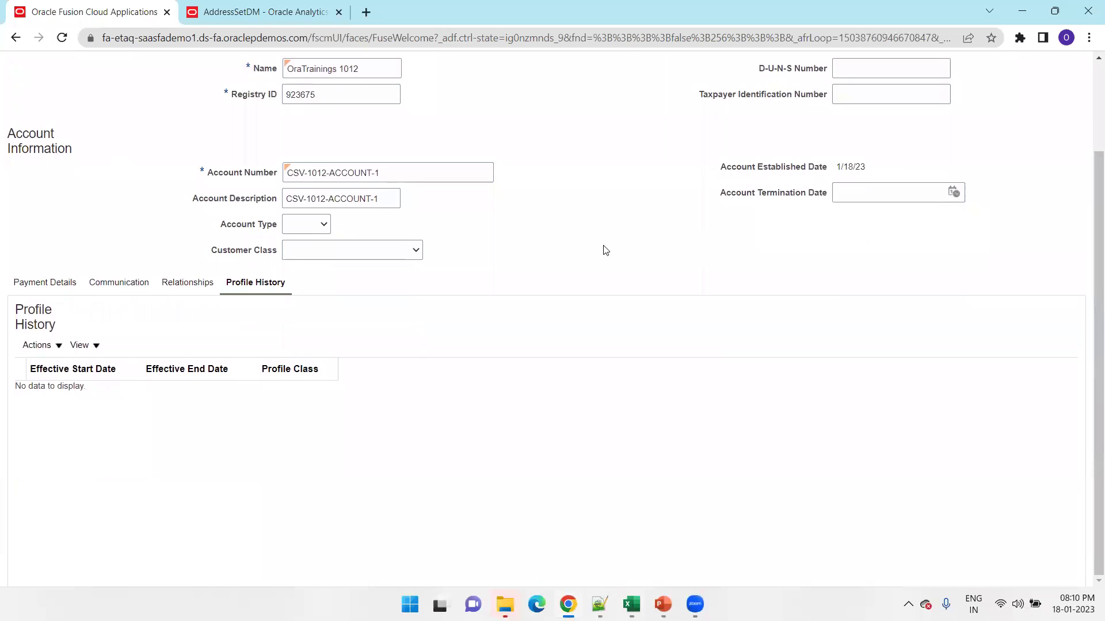
{"action": "scroll", "coordinate": [564, 251], "scroll_direction": "up", "scroll_amount": 2}
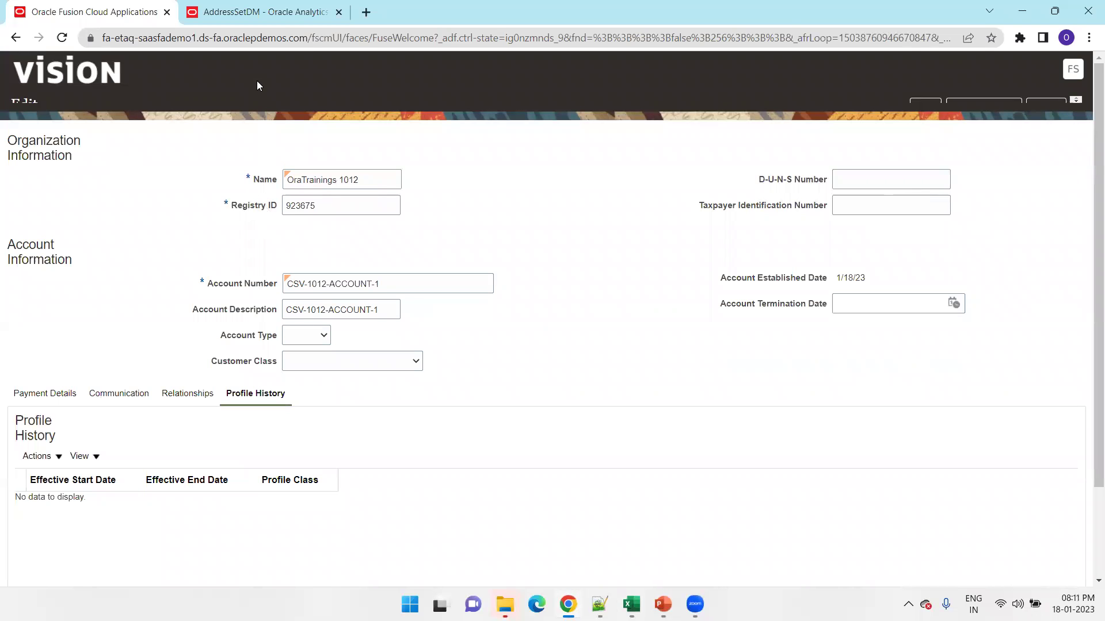
Step: Cut the browser address back to the base URL fa-etaq-saasfademo1.ds-fa.oraclepdemos.com and load the application's home page
{"action": "left_click", "coordinate": [313, 38]}
{"action": "left_click_drag", "start_coordinate": [340, 38], "coordinate": [774, 30]}
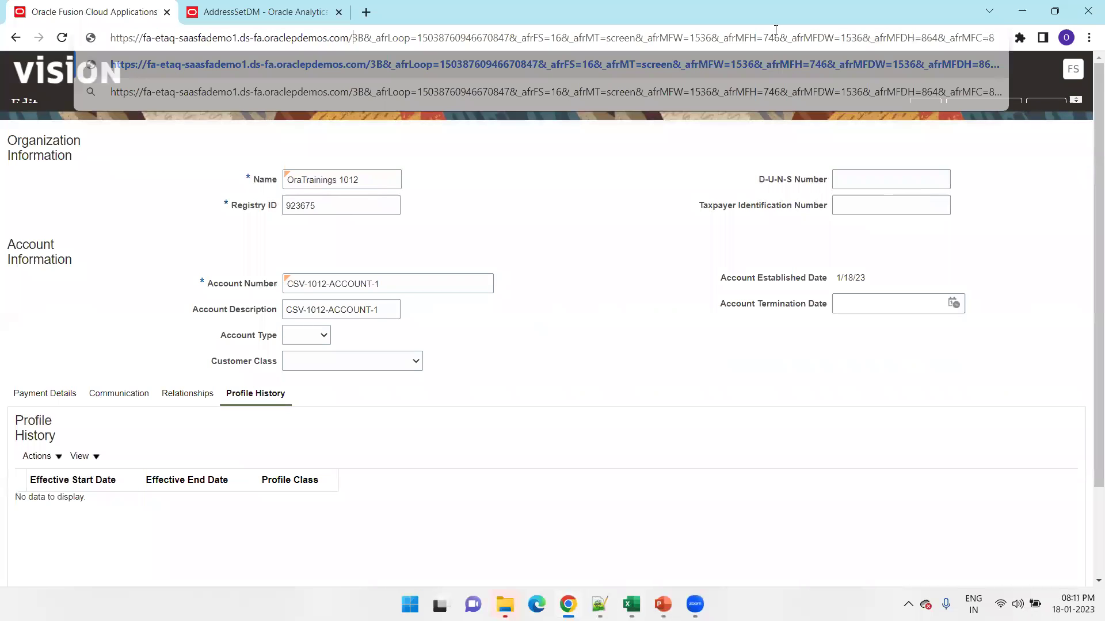
{"action": "key", "text": "BackSpace"}
{"action": "key", "text": "BackSpace"}
{"action": "key", "text": "Return"}
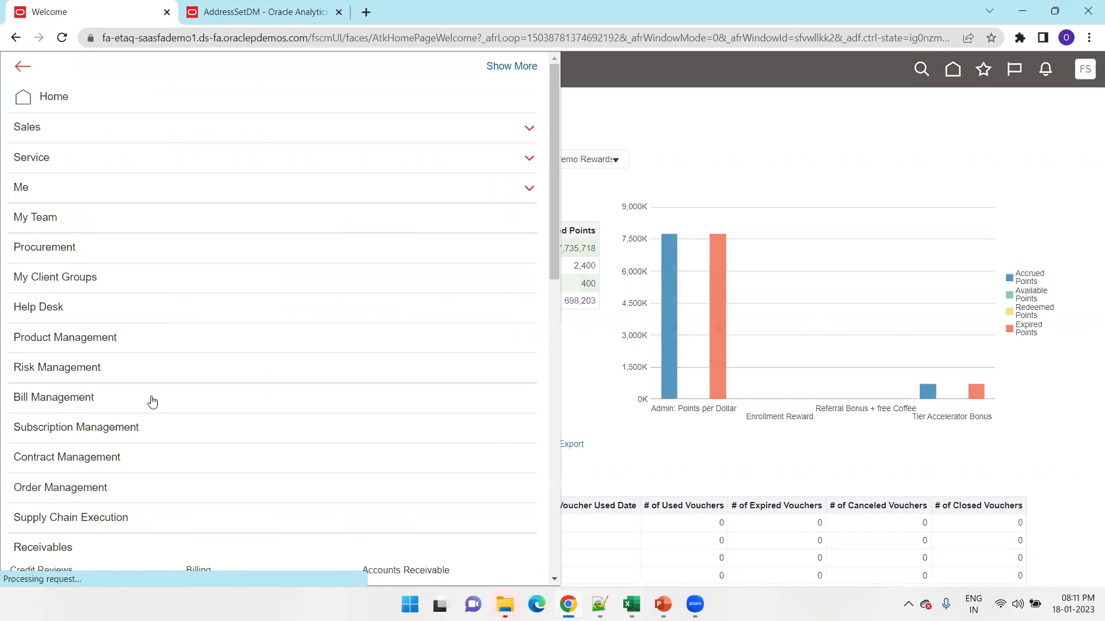
Step: Switch to the PowerPoint presentation, review the Steps to Perform Import slide, and end the slide show
{"action": "scroll", "coordinate": [150, 400], "scroll_direction": "down", "scroll_amount": 6}
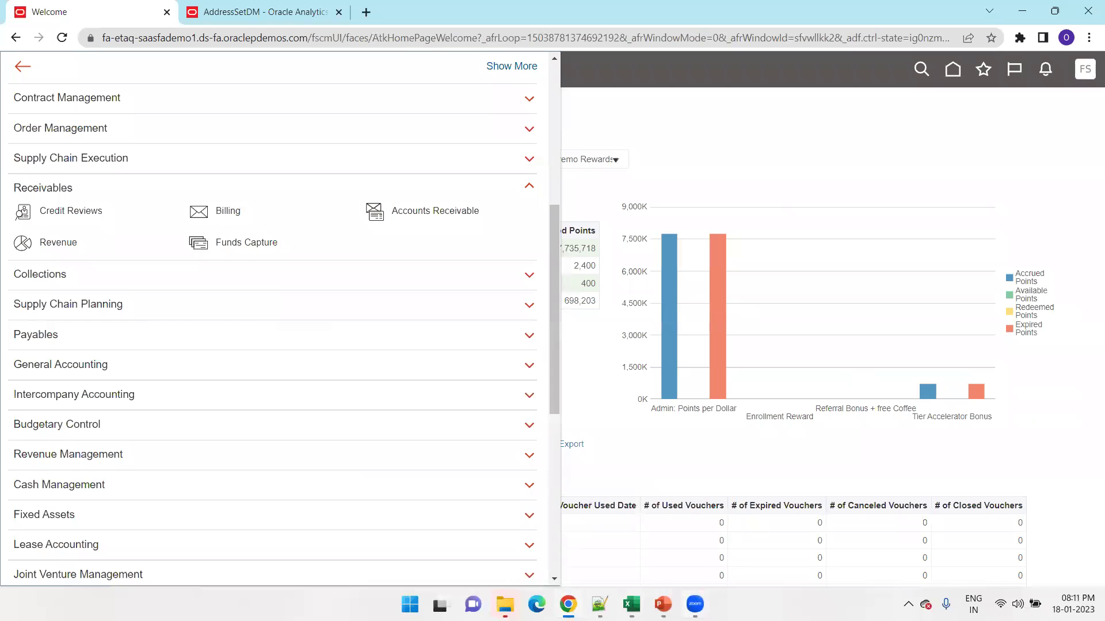
{"action": "mouse_move", "coordinate": [663, 604]}
{"action": "left_click", "coordinate": [713, 518]}
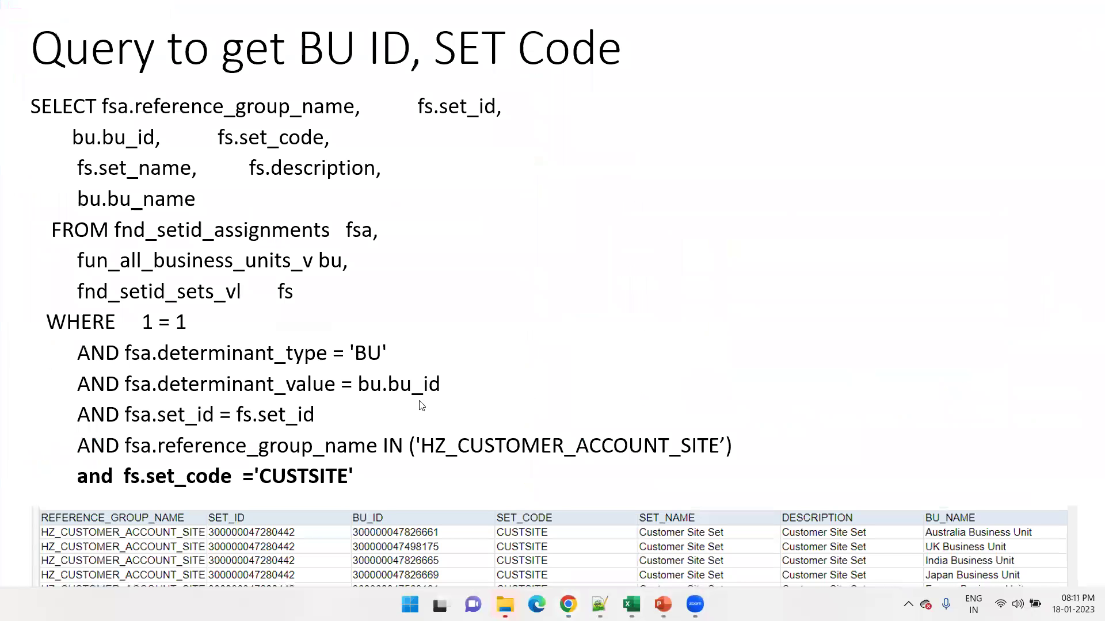
{"action": "key", "text": "Left"}
{"action": "key", "text": "Right"}
{"action": "key", "text": "Right"}
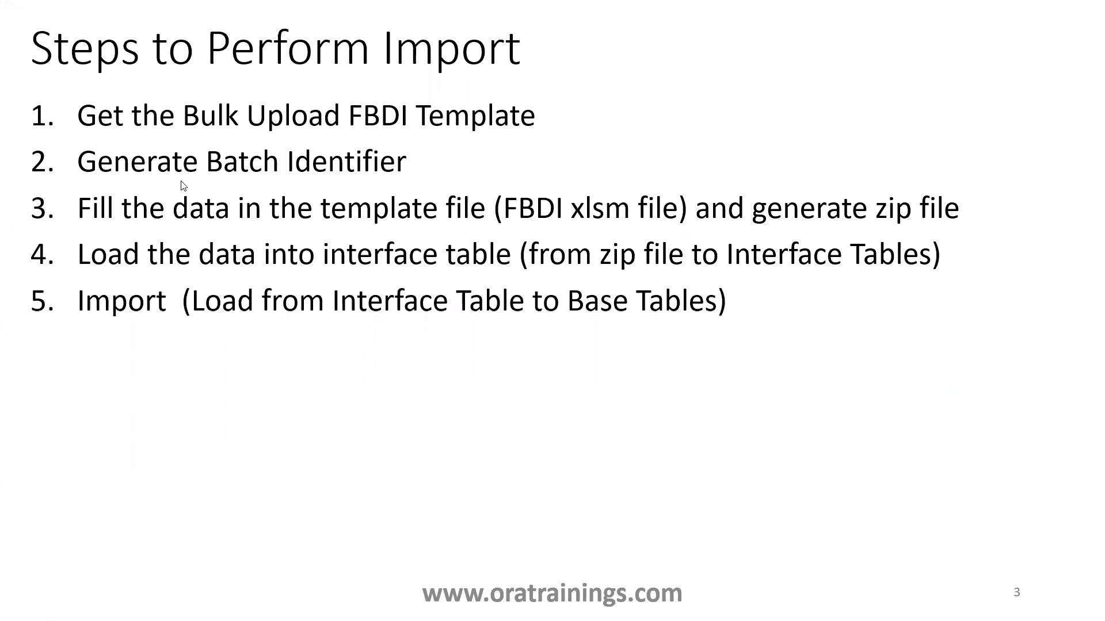
{"action": "key", "text": "Escape"}
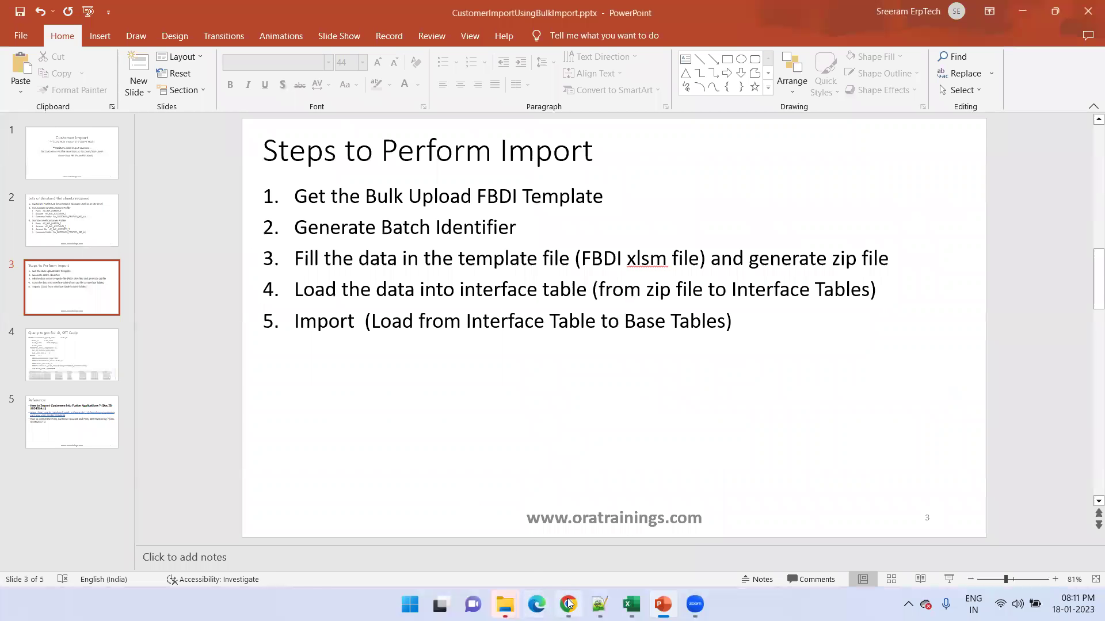
Step: Return to Chrome, open the Receivables Billing work area, and go to Manage Data Import
{"action": "left_click", "coordinate": [567, 604]}
{"action": "scroll", "coordinate": [271, 456], "scroll_direction": "down", "scroll_amount": 4}
{"action": "scroll", "coordinate": [271, 455], "scroll_direction": "up", "scroll_amount": 8}
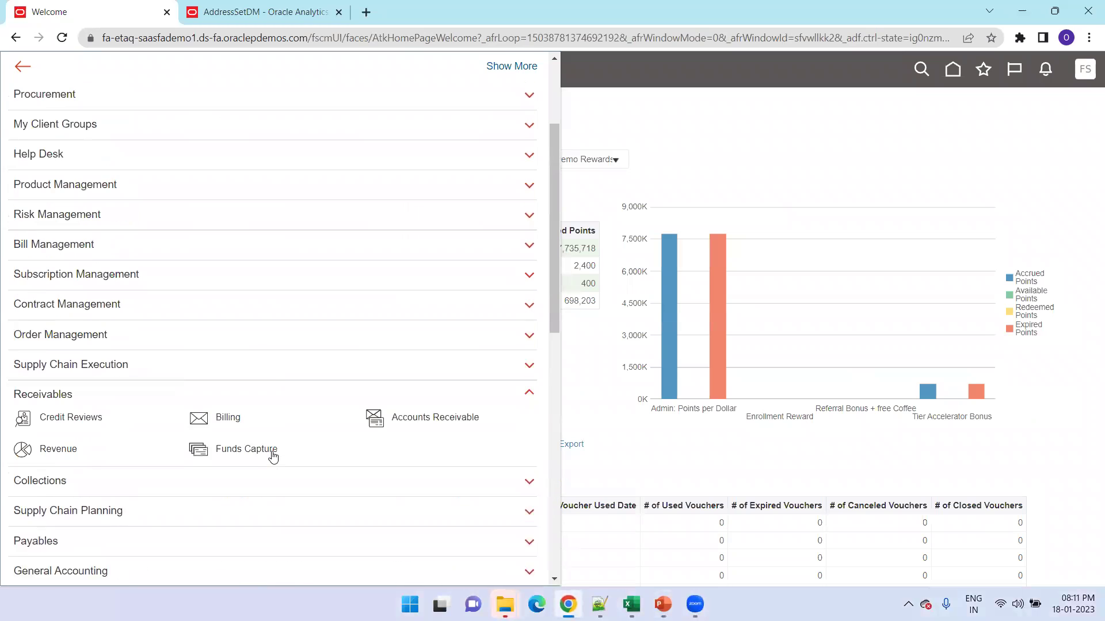
{"action": "left_click", "coordinate": [211, 428]}
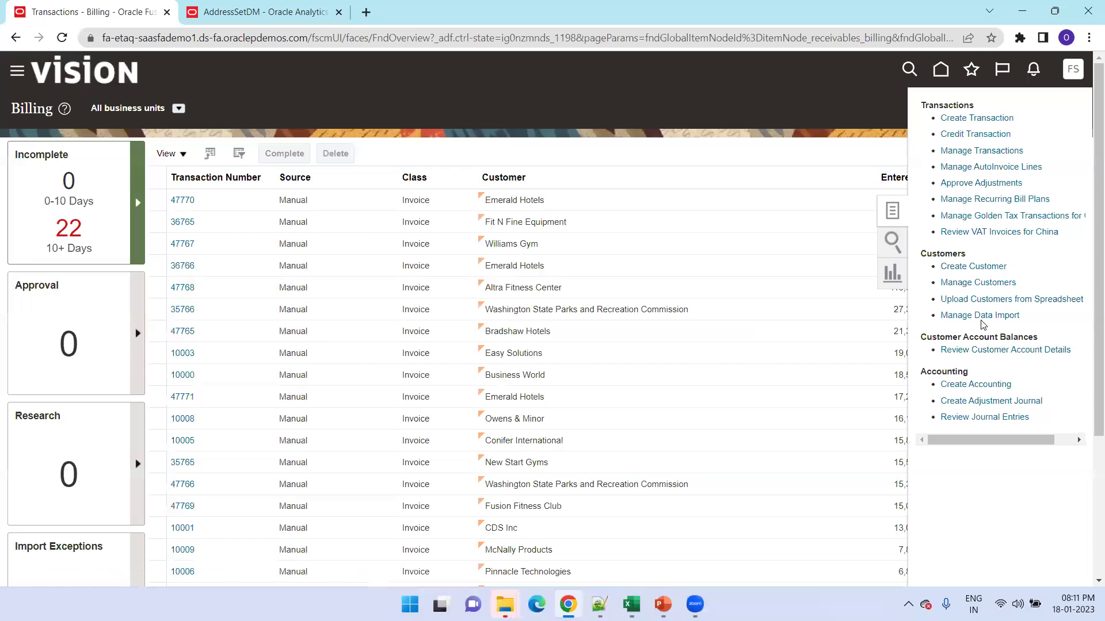
{"action": "left_click", "coordinate": [981, 316]}
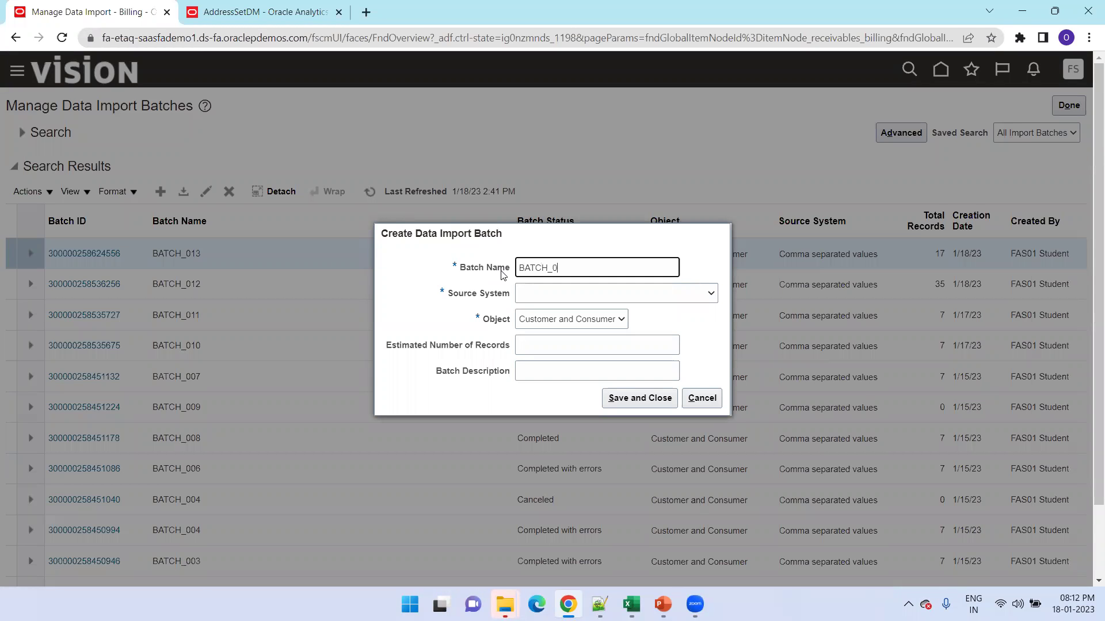
Step: Create the data import batch BATCH_014 with source system Comma separated values and object Customer and Consumer, and open it
{"action": "key", "text": "Tab"}
{"action": "key", "text": "c"}
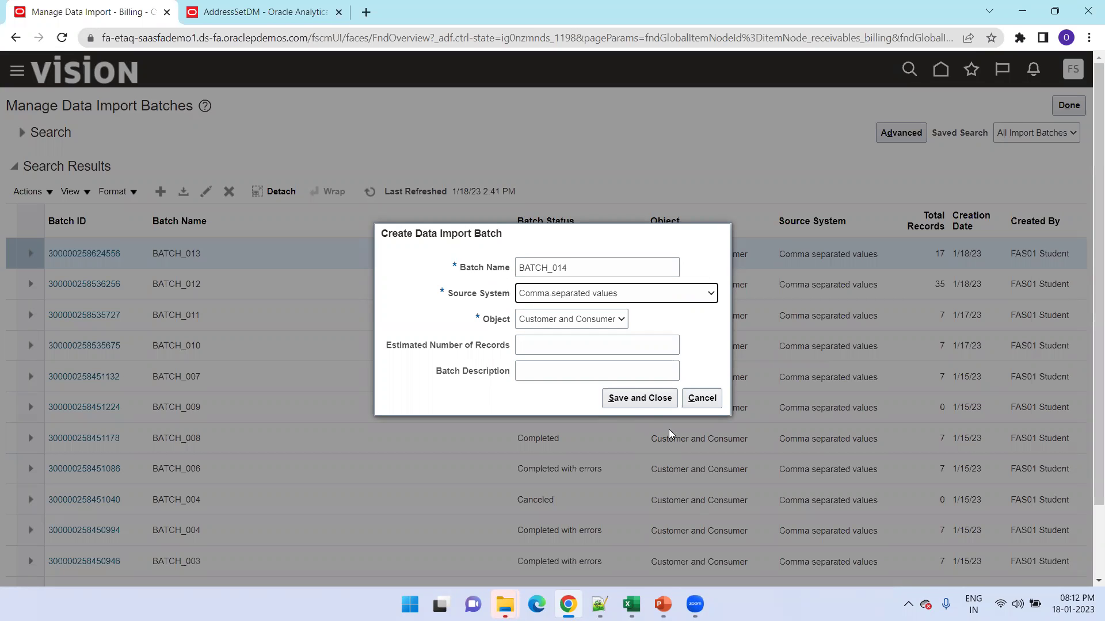
{"action": "left_click", "coordinate": [640, 398]}
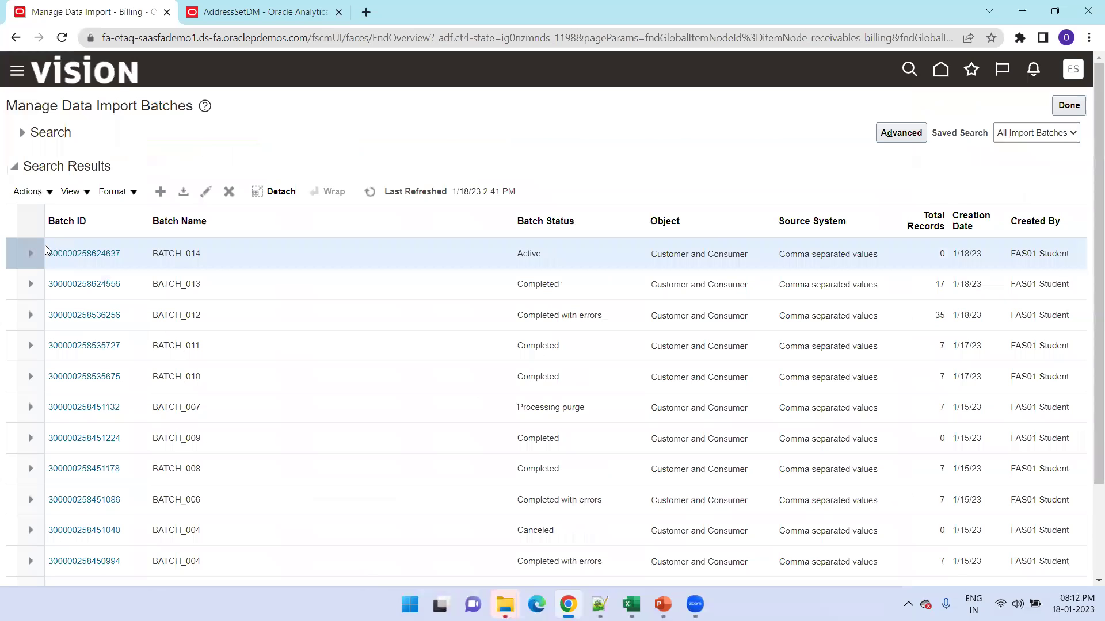
{"action": "left_click", "coordinate": [68, 252]}
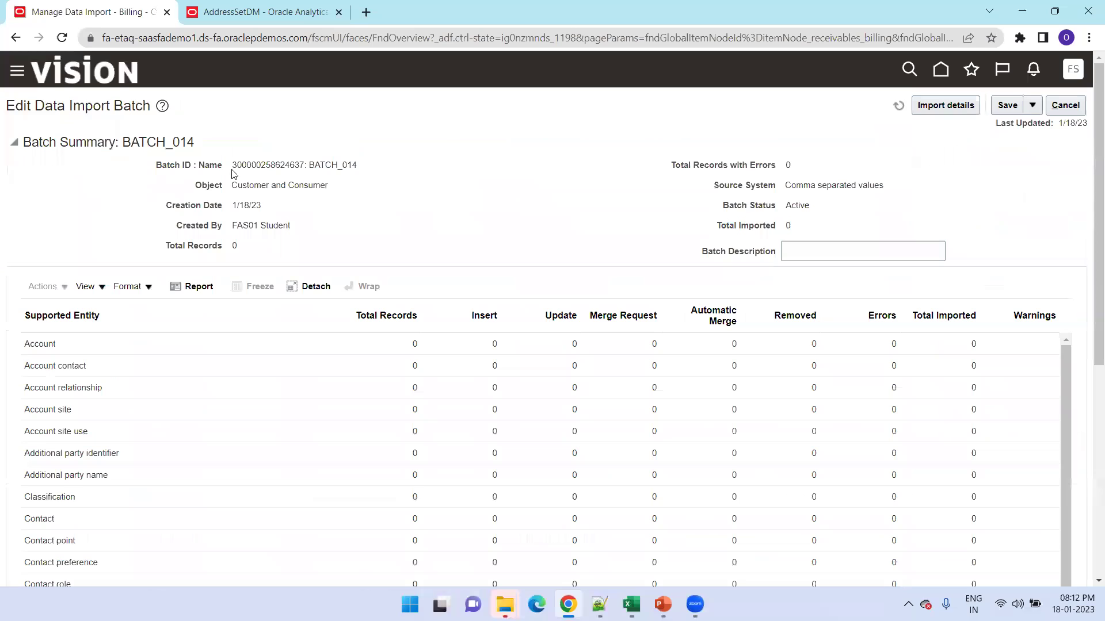
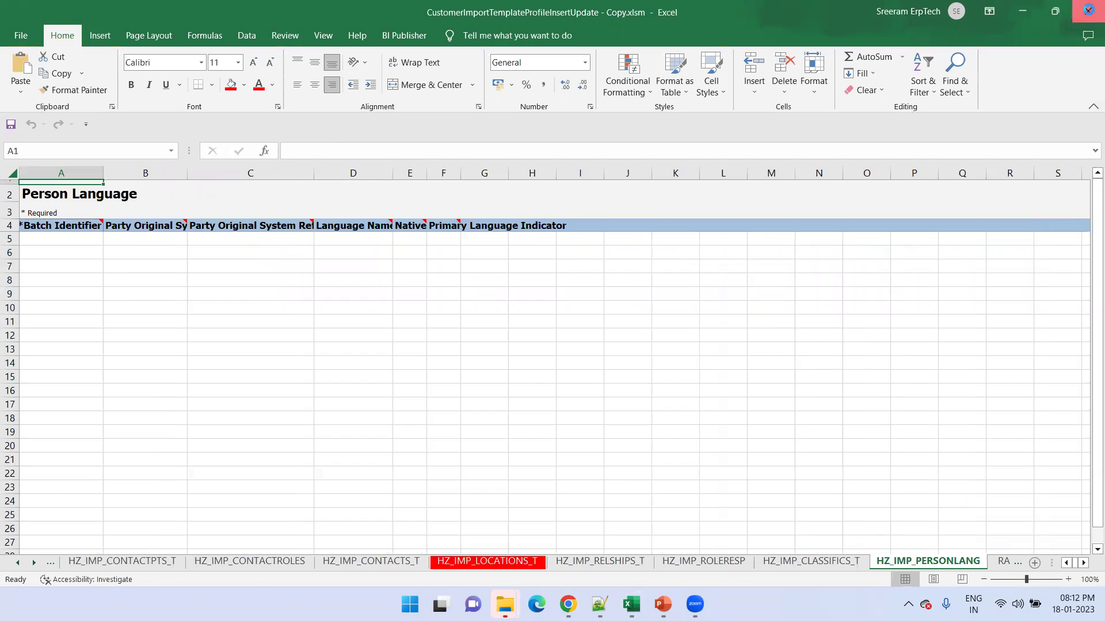
{"action": "mouse_move", "coordinate": [531, 603]}
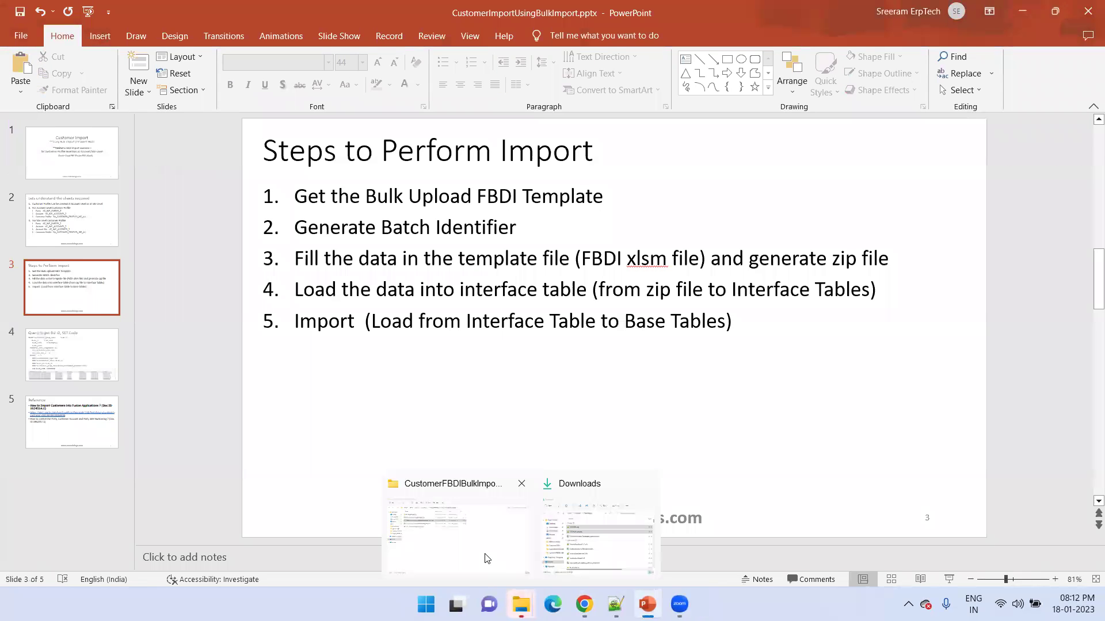
{"action": "double_click", "coordinate": [309, 198]}
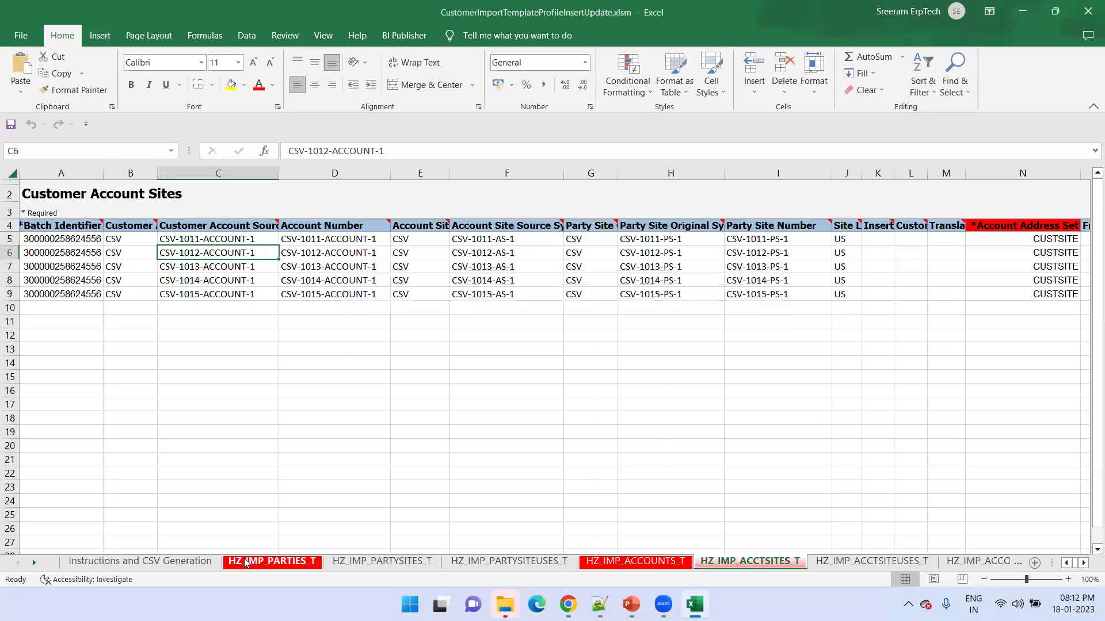
{"action": "left_click", "coordinate": [246, 562]}
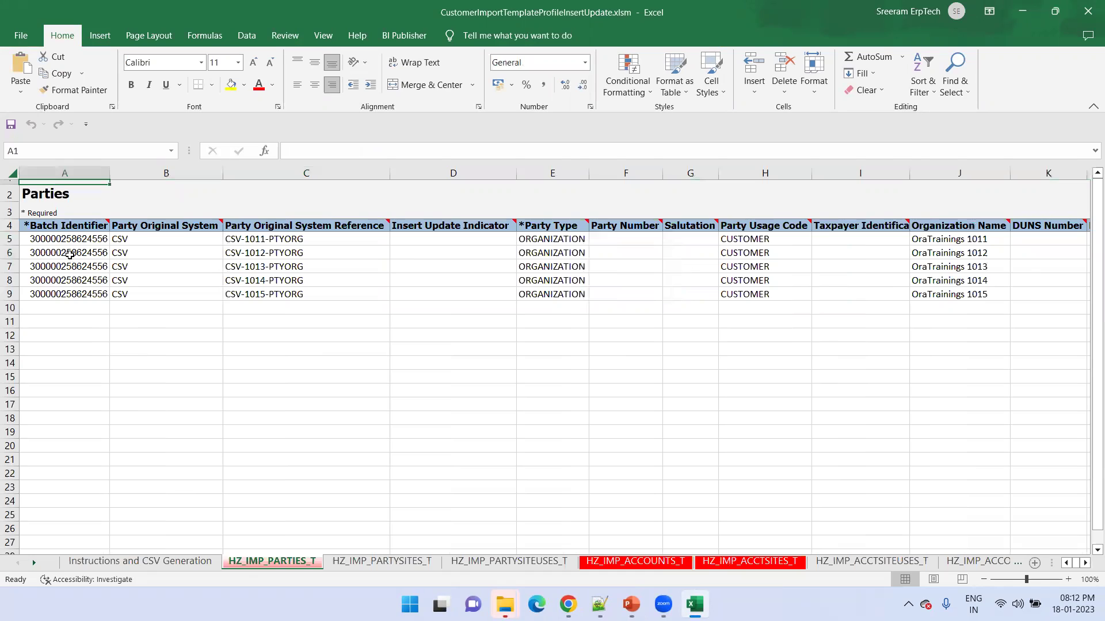
{"action": "left_click", "coordinate": [93, 258]}
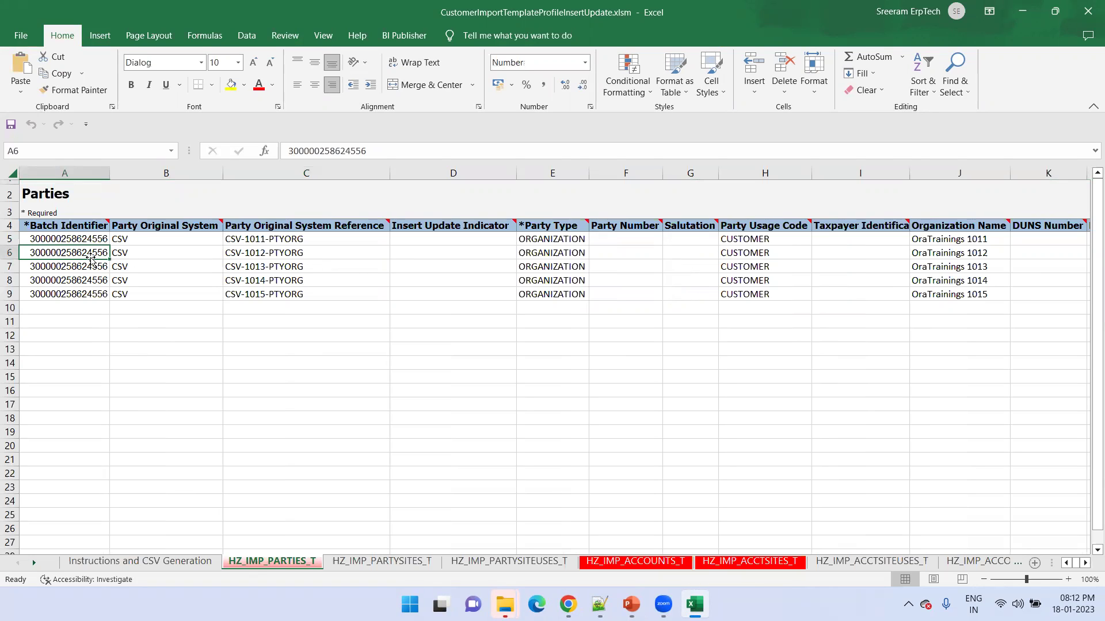
{"action": "double_click", "coordinate": [93, 258]}
{"action": "double_click", "coordinate": [92, 258]}
{"action": "key", "text": "ctrl+v"}
{"action": "left_click", "coordinate": [141, 329]}
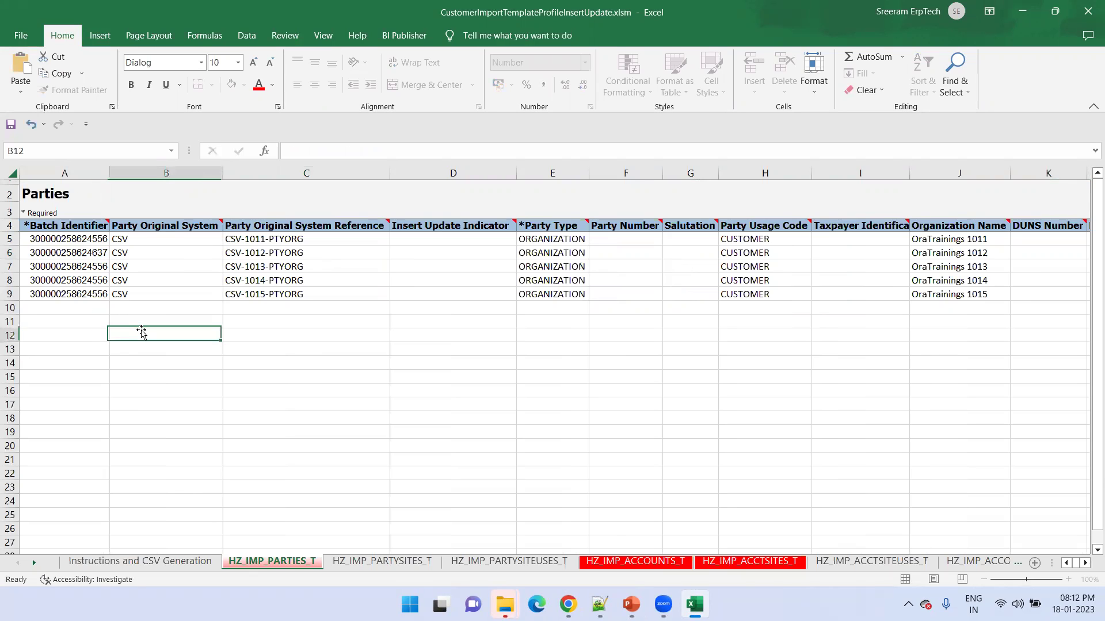
Step: Remove the OraTrainings 1011, 1013, 1014 and 1015 rows from the Parties sheet, keeping only OraTrainings 1012
{"action": "left_click", "coordinate": [9, 265]}
{"action": "key", "text": "shift+Down"}
{"action": "key", "text": "shift+Down"}
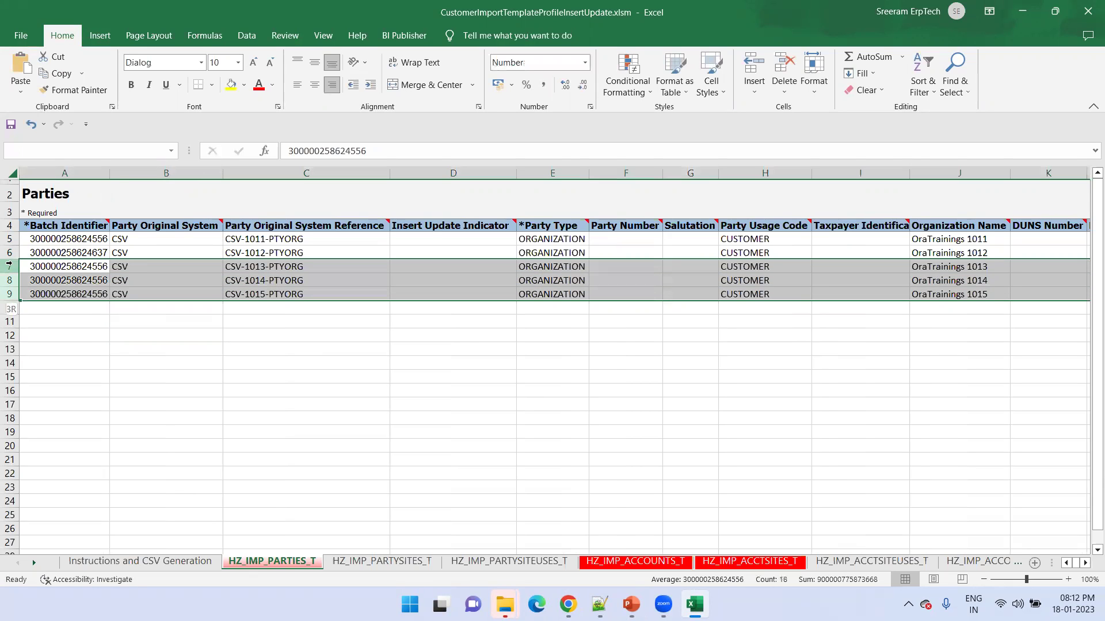
{"action": "key", "text": "Delete"}
{"action": "right_click", "coordinate": [9, 239]}
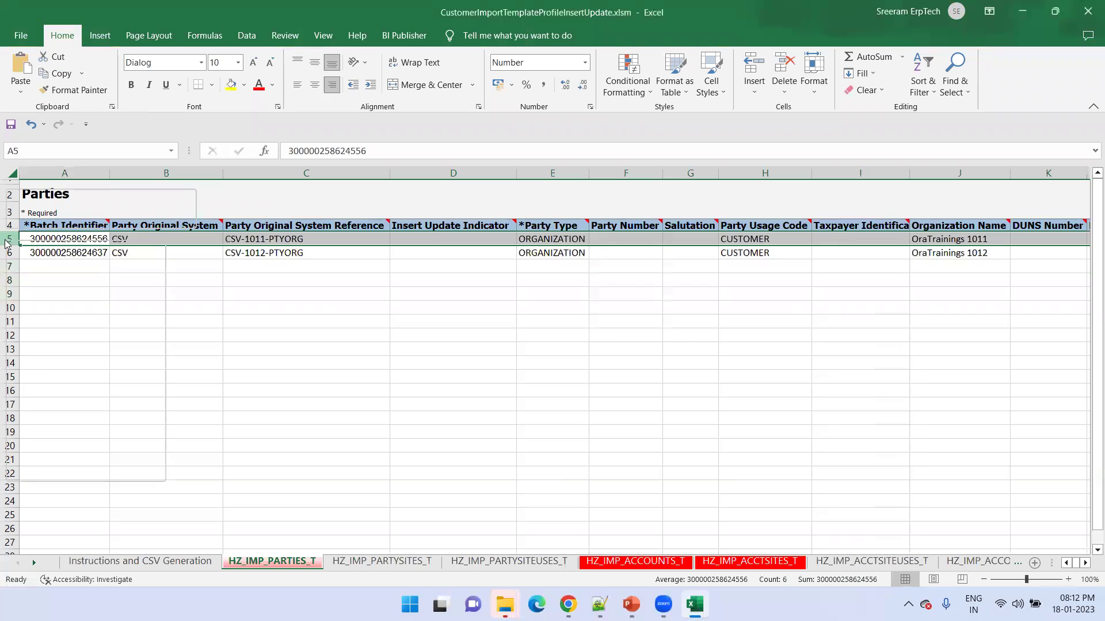
{"action": "left_click", "coordinate": [46, 384]}
{"action": "left_click", "coordinate": [228, 315]}
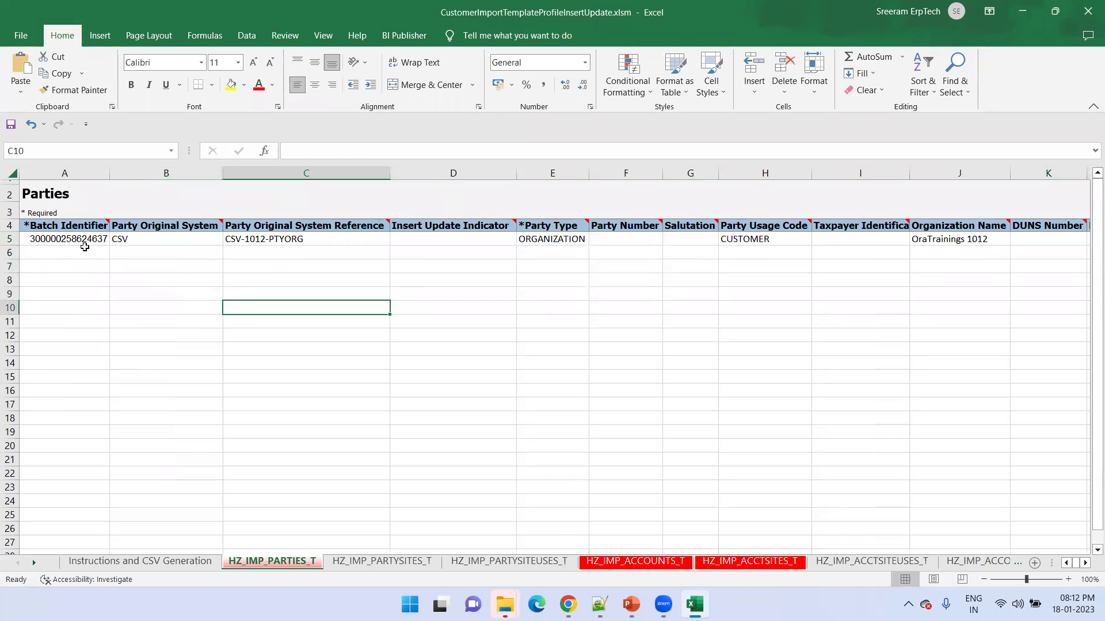
Step: Paste the batch identifier from cell A5 into a new Notepad file, copy it as plain text, and return to the workbook
{"action": "left_click", "coordinate": [73, 239]}
{"action": "key", "text": "ctrl+c"}
{"action": "key", "text": "super+r"}
{"action": "type", "text": "notepad"}
{"action": "key", "text": "Return"}
{"action": "key", "text": "ctrl+v"}
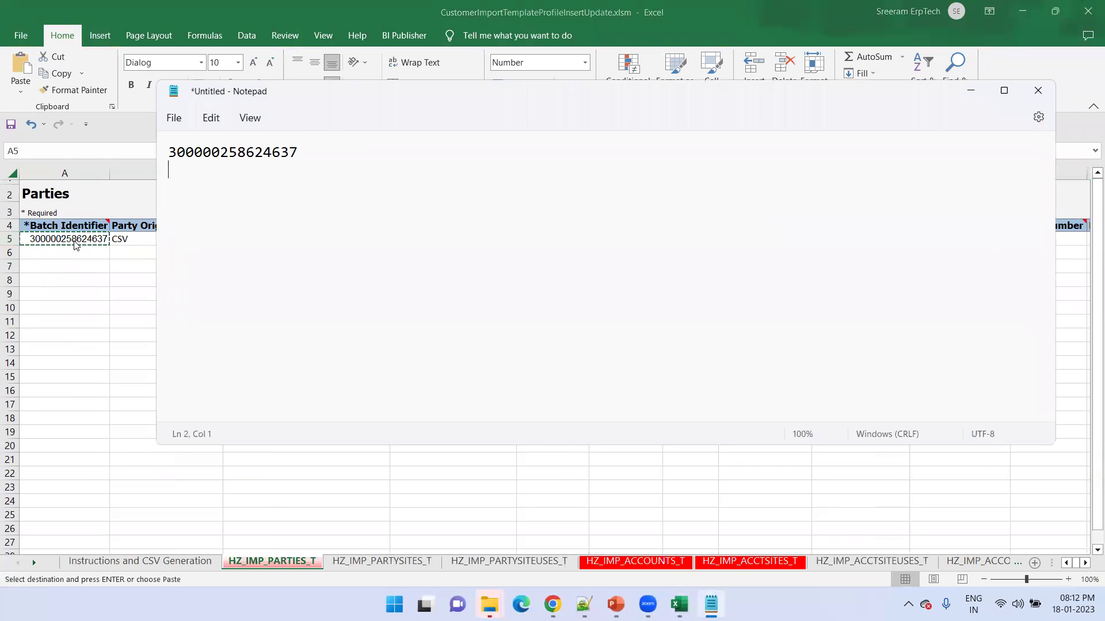
{"action": "key", "text": "ctrl+a"}
{"action": "key", "text": "ctrl+c"}
{"action": "left_click", "coordinate": [73, 240]}
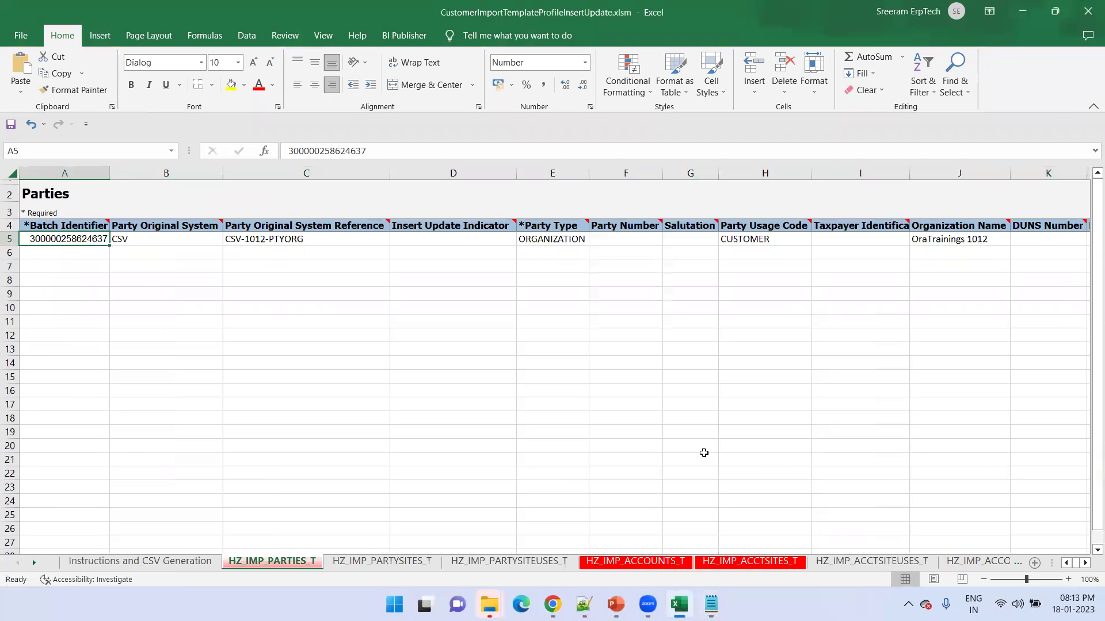
{"action": "left_click", "coordinate": [622, 564]}
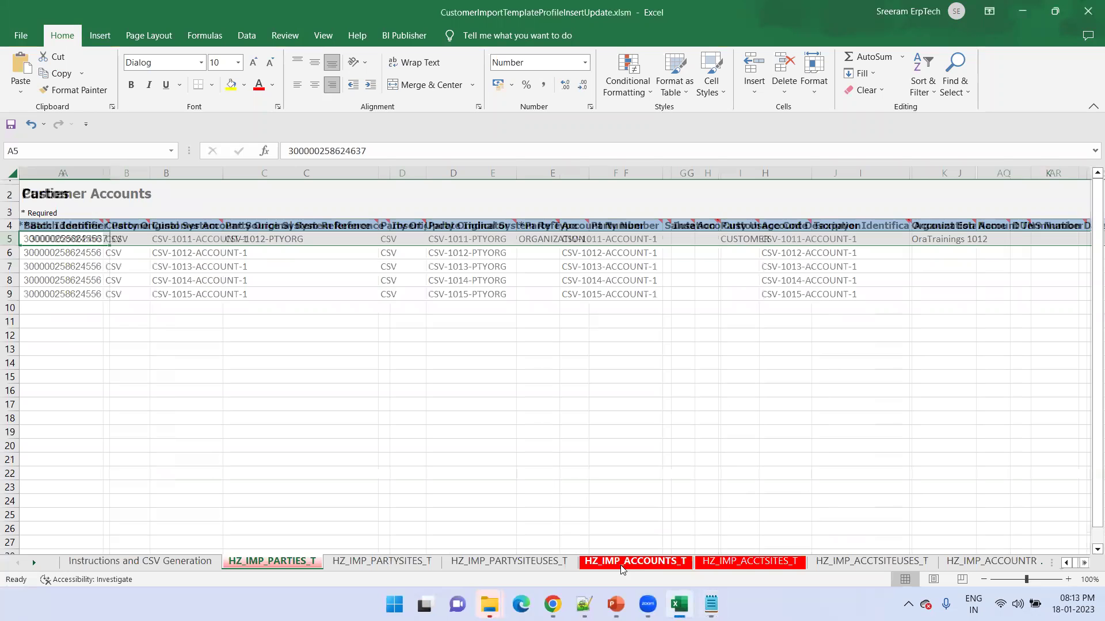
{"action": "double_click", "coordinate": [52, 253]}
{"action": "key", "text": "BackSpace"}
{"action": "key", "text": "BackSpace"}
{"action": "key", "text": "BackSpace"}
{"action": "type", "text": "637"}
{"action": "key", "text": "Return"}
Step: Delete the rows for accounts 1011, 1013, 1014 and 1015 from the Customer Accounts sheet
{"action": "left_click", "coordinate": [15, 240]}
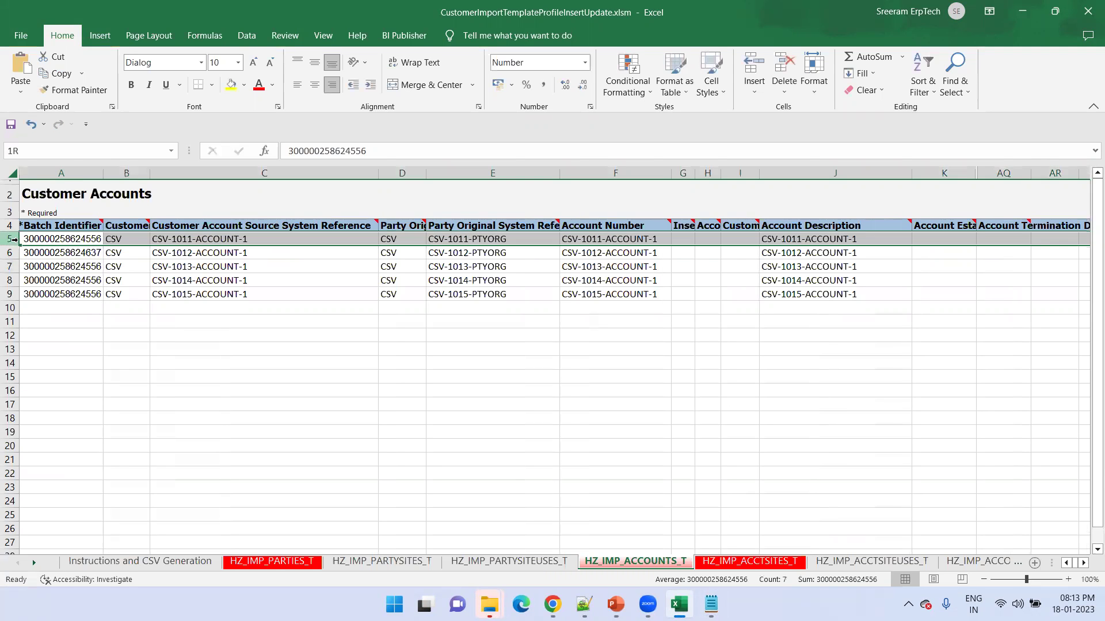
{"action": "right_click", "coordinate": [14, 240]}
{"action": "left_click", "coordinate": [55, 385]}
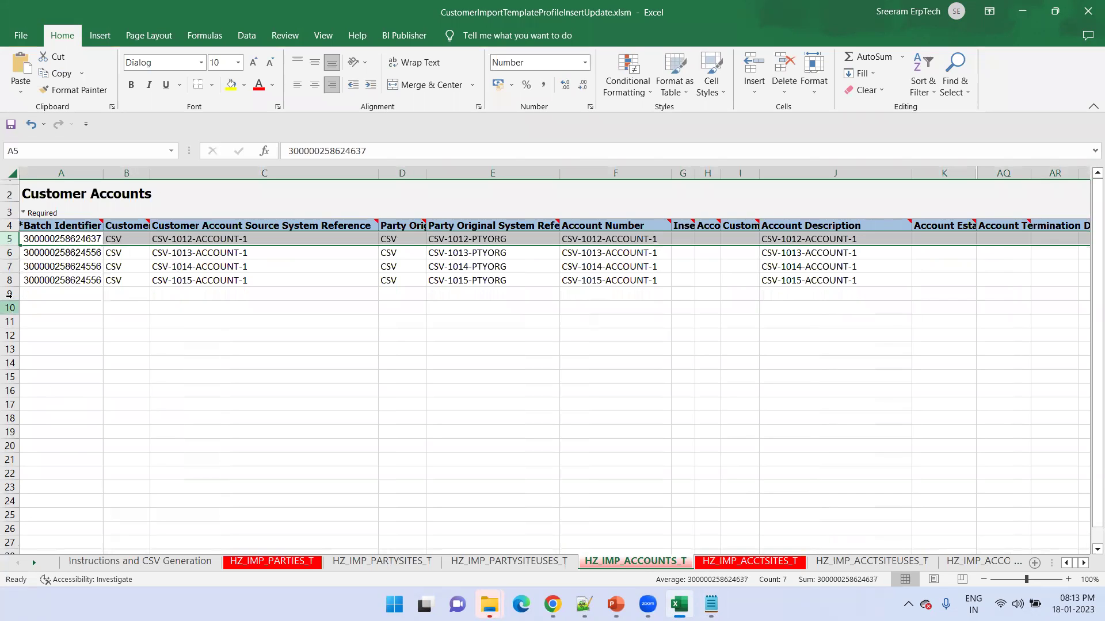
{"action": "left_click", "coordinate": [9, 252]}
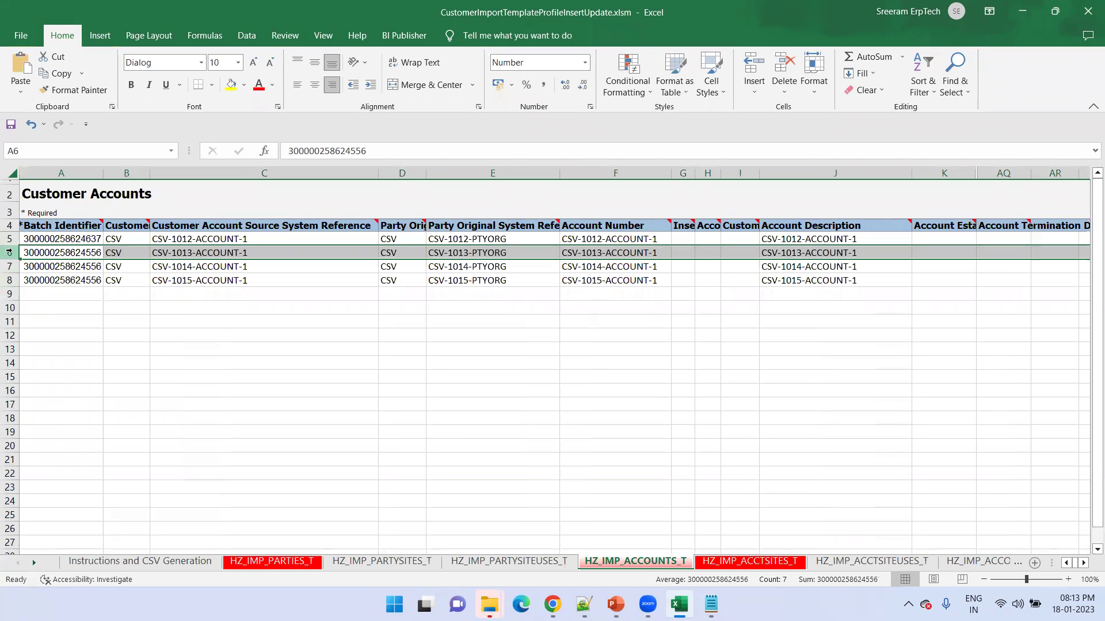
{"action": "left_click_drag", "start_coordinate": [9, 253], "coordinate": [9, 280]}
{"action": "right_click", "coordinate": [12, 259]}
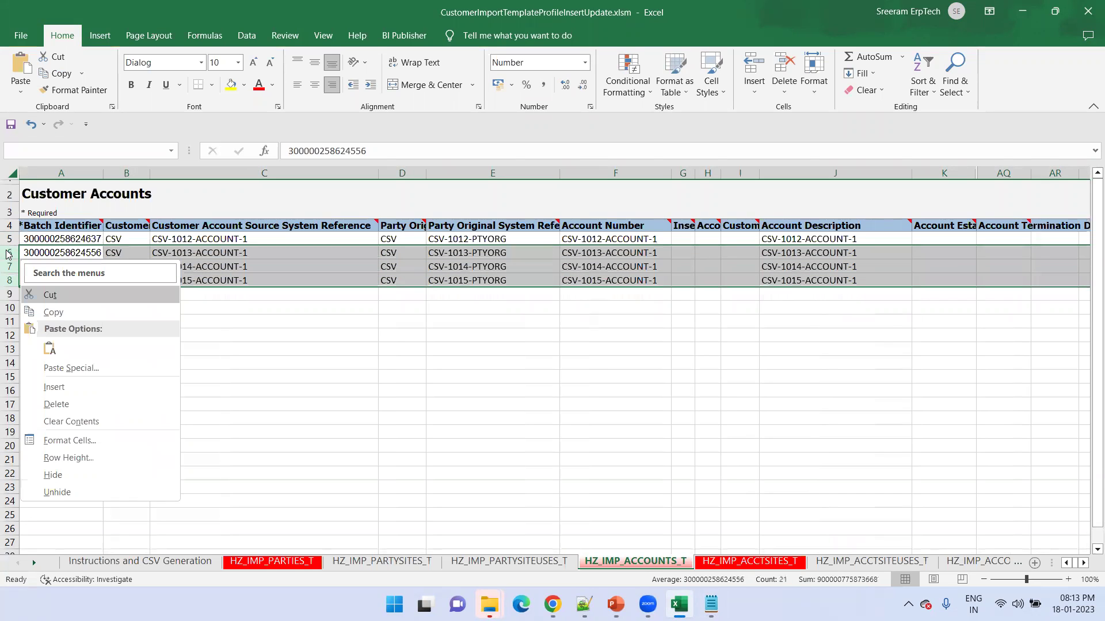
{"action": "left_click", "coordinate": [57, 405]}
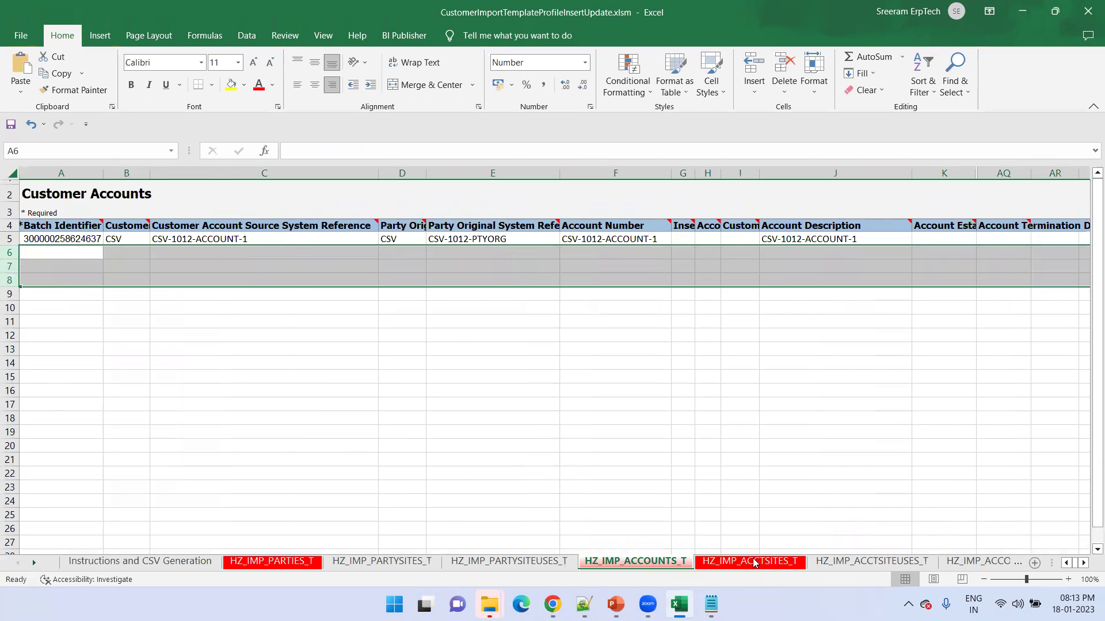
Step: On HZ_IMP_ACCTSITES_T, delete the account site rows for 1011, 1013, 1014 and 1015
{"action": "left_click", "coordinate": [748, 561]}
{"action": "left_click", "coordinate": [9, 238]}
{"action": "right_click", "coordinate": [10, 239]}
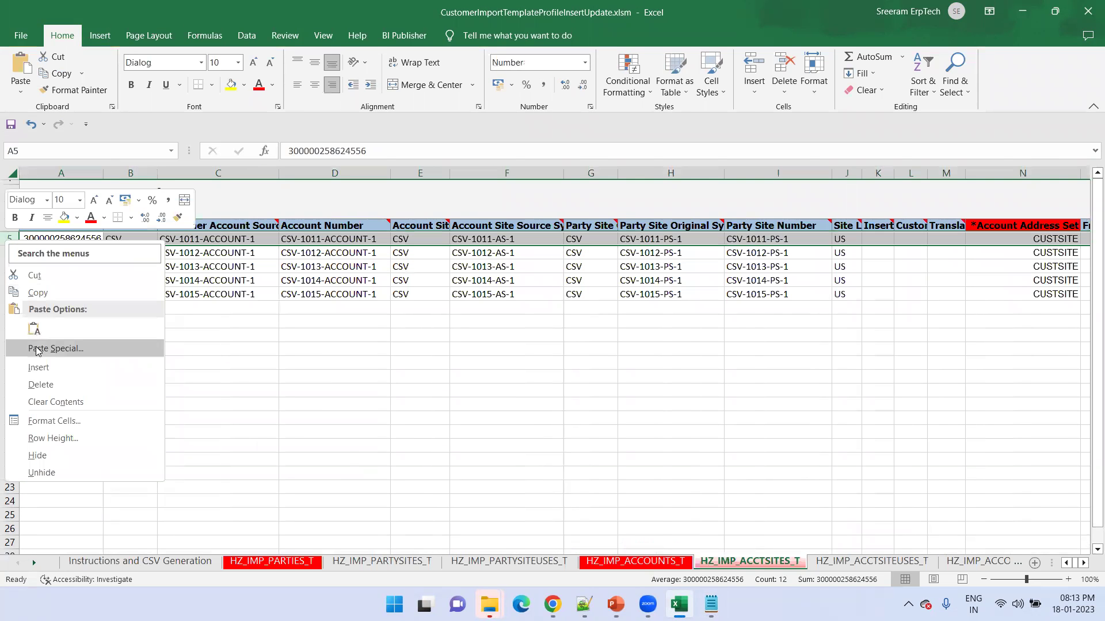
{"action": "left_click", "coordinate": [36, 385]}
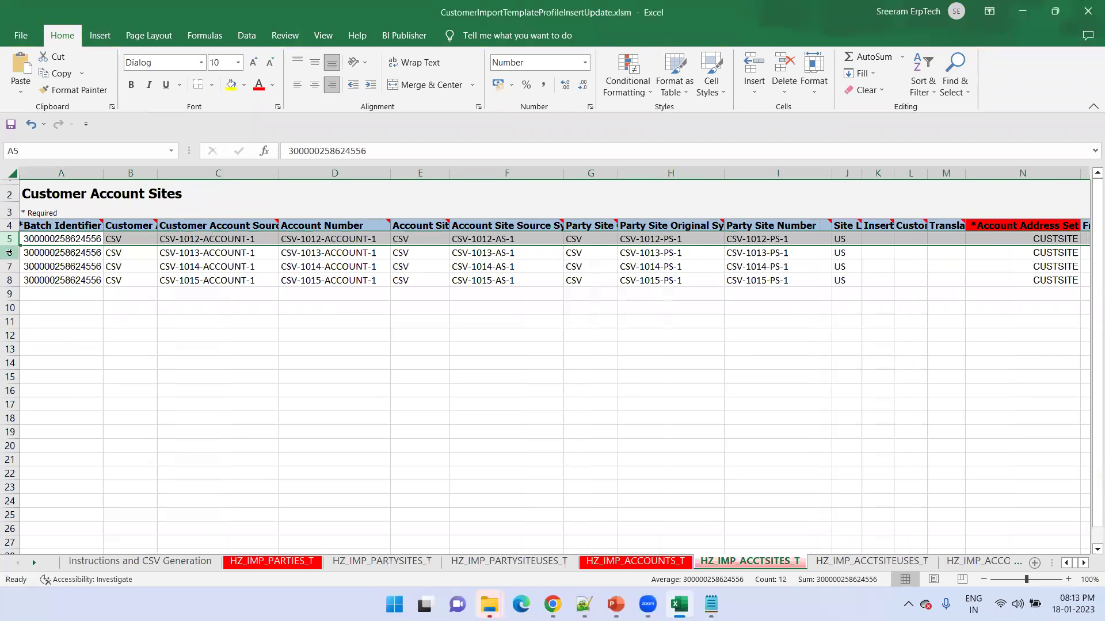
{"action": "left_click", "coordinate": [9, 253]}
{"action": "left_click_drag", "start_coordinate": [9, 253], "coordinate": [9, 281]}
{"action": "right_click", "coordinate": [13, 260]}
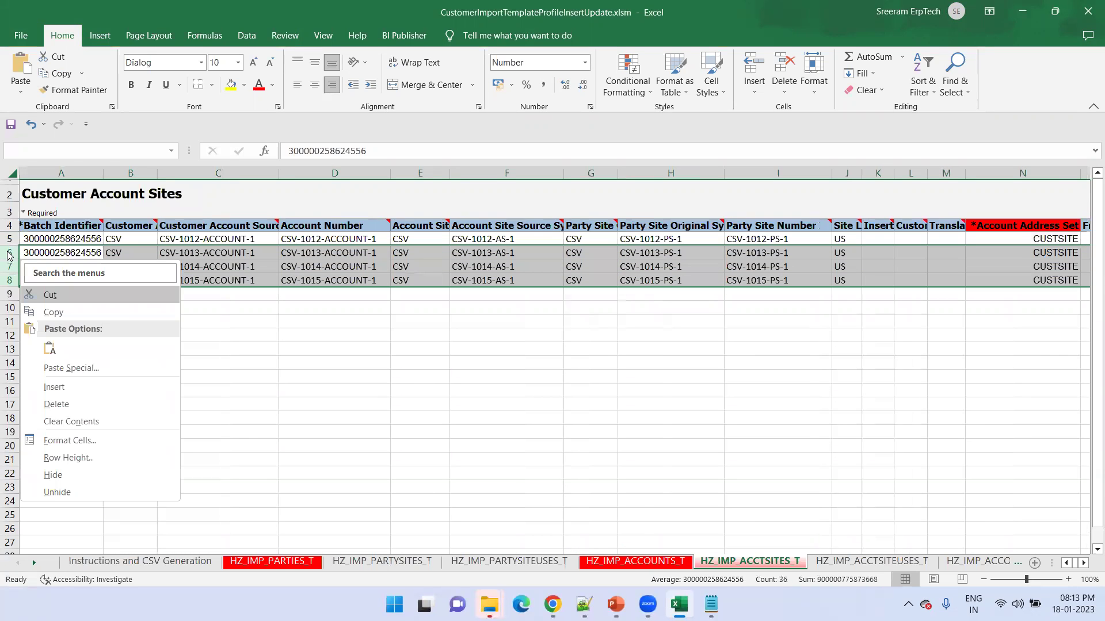
{"action": "left_click", "coordinate": [84, 407]}
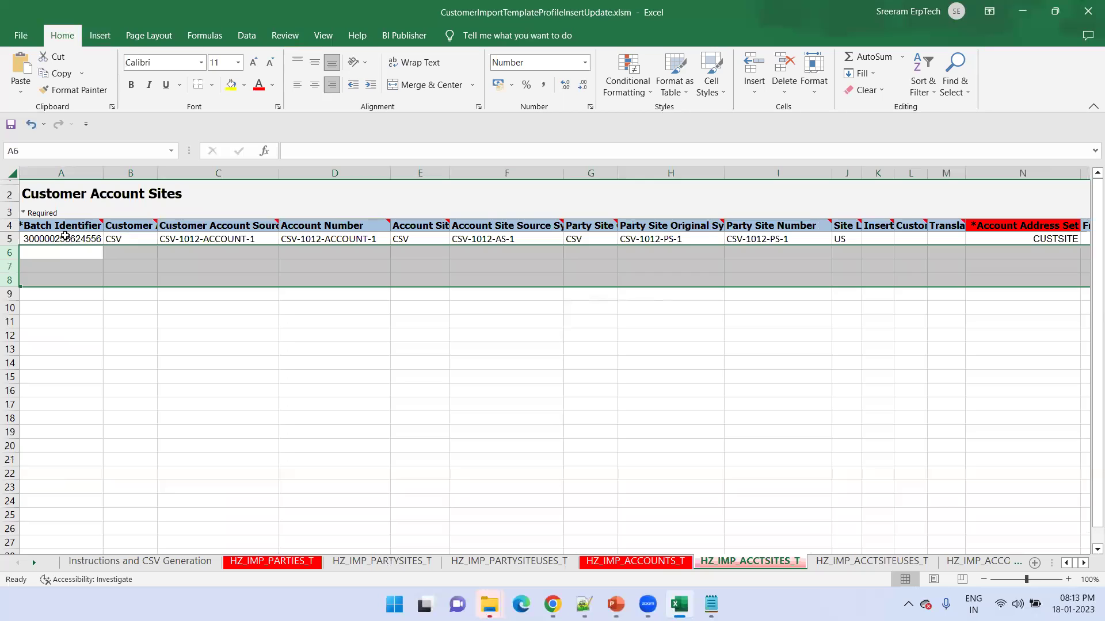
{"action": "left_click", "coordinate": [65, 236]}
{"action": "double_click", "coordinate": [65, 235]}
{"action": "key", "text": "ctrl+v"}
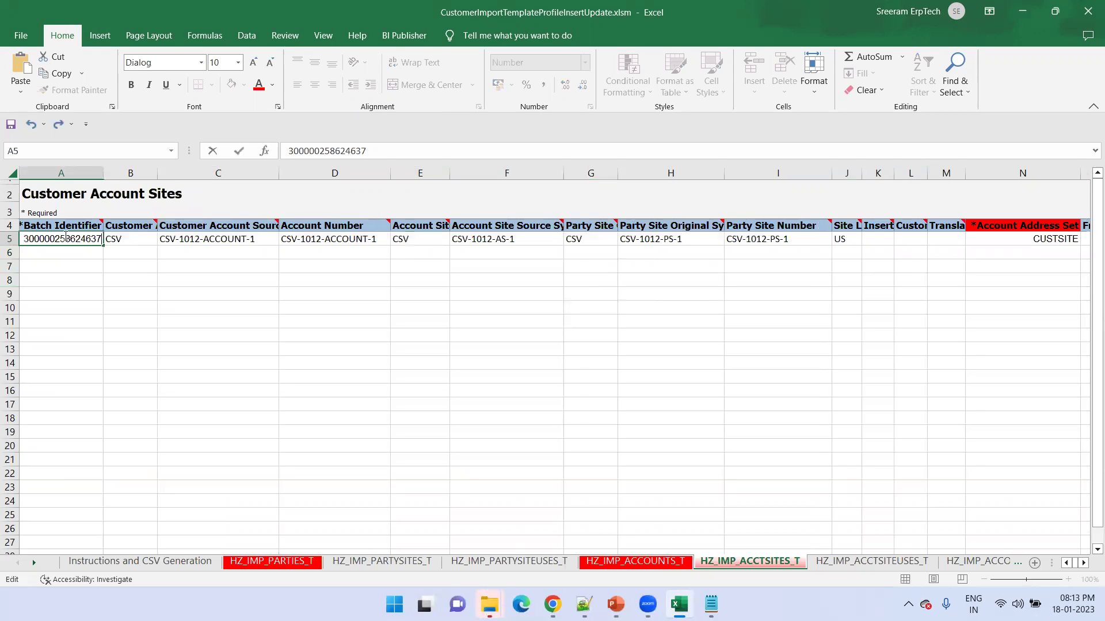
{"action": "key", "text": "Return"}
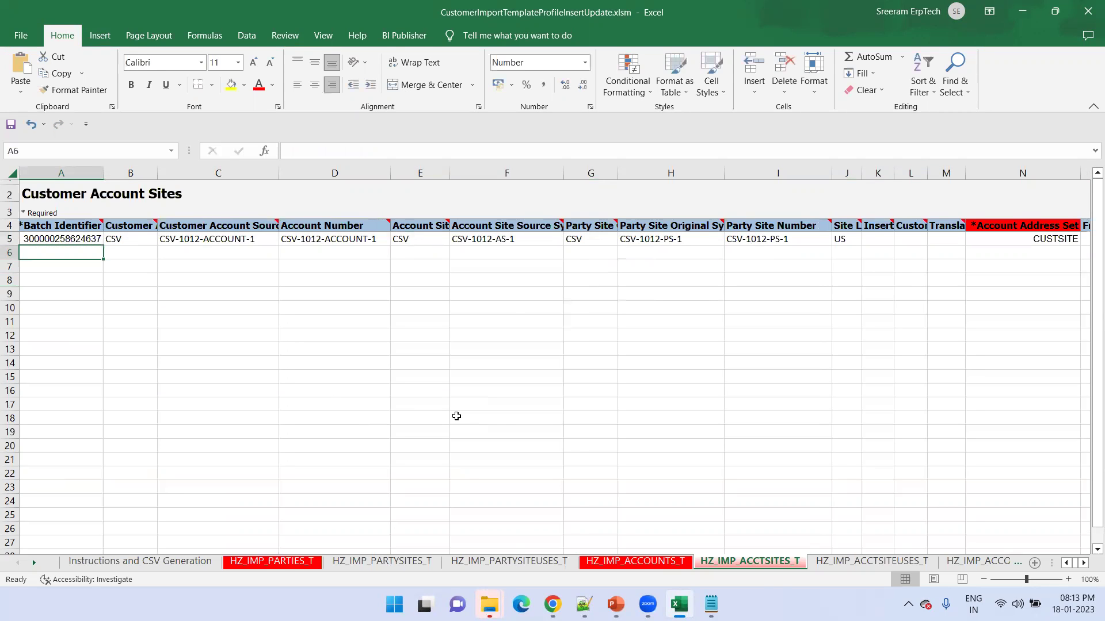
Step: Look through the template sheets from HZ_IMP_ACCTSITEUSES_T to HZ_IMP_PERSONLANG for rows with data
{"action": "left_click", "coordinate": [848, 564]}
{"action": "left_click", "coordinate": [978, 563]}
{"action": "left_click", "coordinate": [980, 563]}
{"action": "left_click", "coordinate": [980, 562]}
{"action": "left_click", "coordinate": [981, 562]}
{"action": "left_click", "coordinate": [983, 562]}
{"action": "left_click", "coordinate": [985, 563]}
{"action": "left_click", "coordinate": [984, 563]}
{"action": "left_click", "coordinate": [1011, 564]}
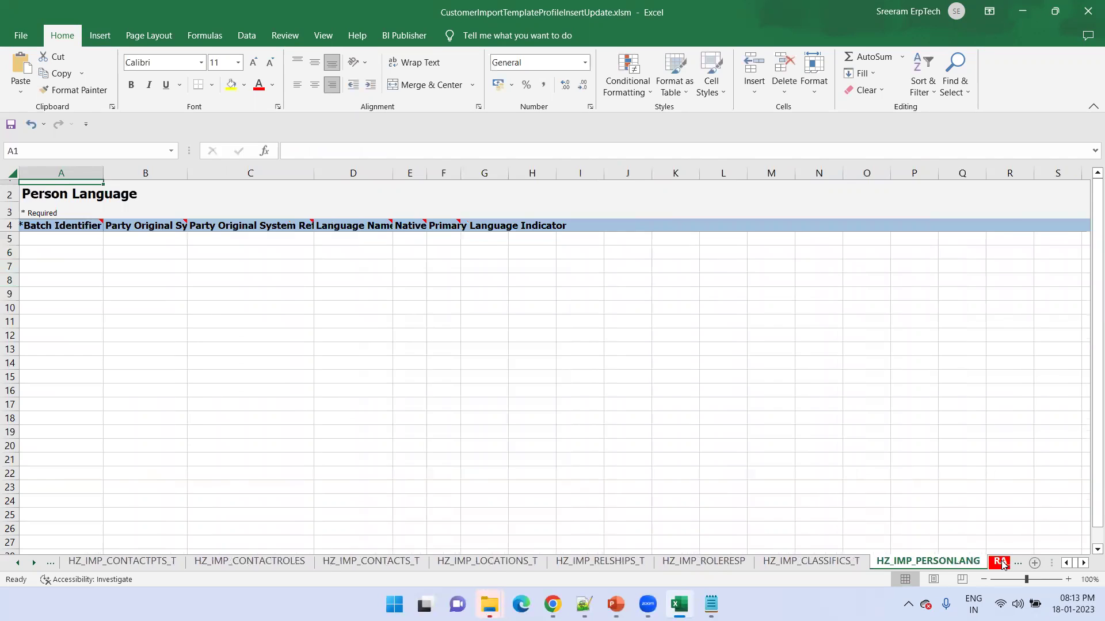
{"action": "left_click", "coordinate": [1001, 564]}
{"action": "left_click", "coordinate": [165, 294]}
{"action": "key", "text": "Up"}
{"action": "key", "text": "Up"}
{"action": "key", "text": "Up"}
{"action": "key", "text": "Up"}
{"action": "key", "text": "Up"}
{"action": "key", "text": "Left"}
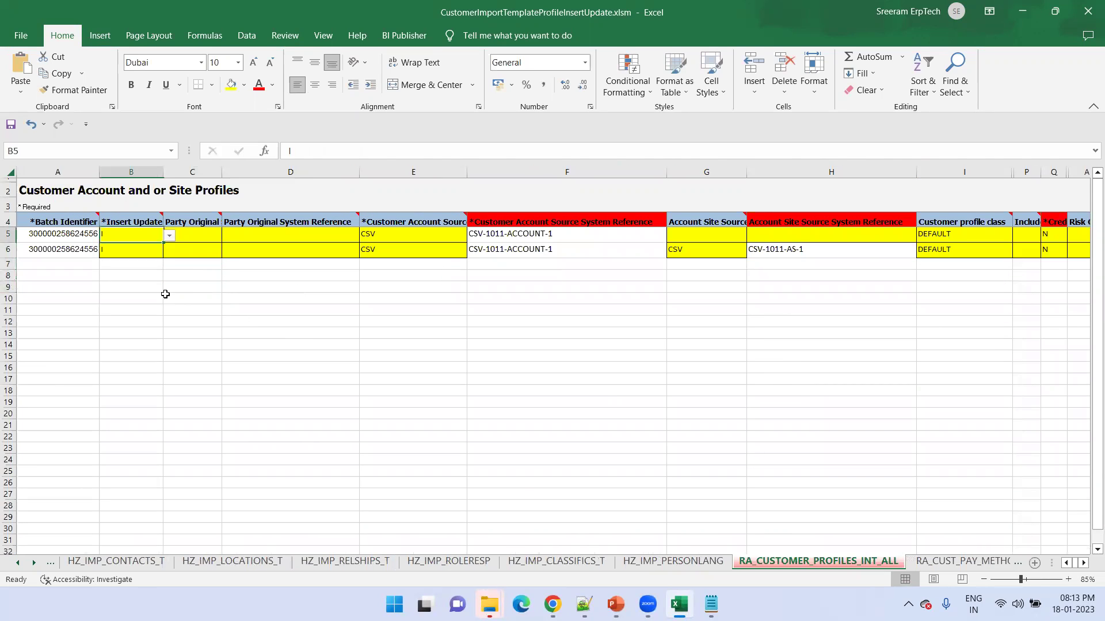
{"action": "key", "text": "Left"}
{"action": "key", "text": "F2"}
{"action": "key", "text": "BackSpace"}
{"action": "key", "text": "BackSpace"}
{"action": "key", "text": "BackSpace"}
{"action": "type", "text": "637"}
{"action": "key", "text": "Return"}
Step: Copy the first profile row's batch identifier to the second profile row
{"action": "key", "text": "Up"}
{"action": "key", "text": "ctrl+c"}
{"action": "key", "text": "Down"}
{"action": "key", "text": "ctrl+v"}
{"action": "left_click", "coordinate": [386, 309]}
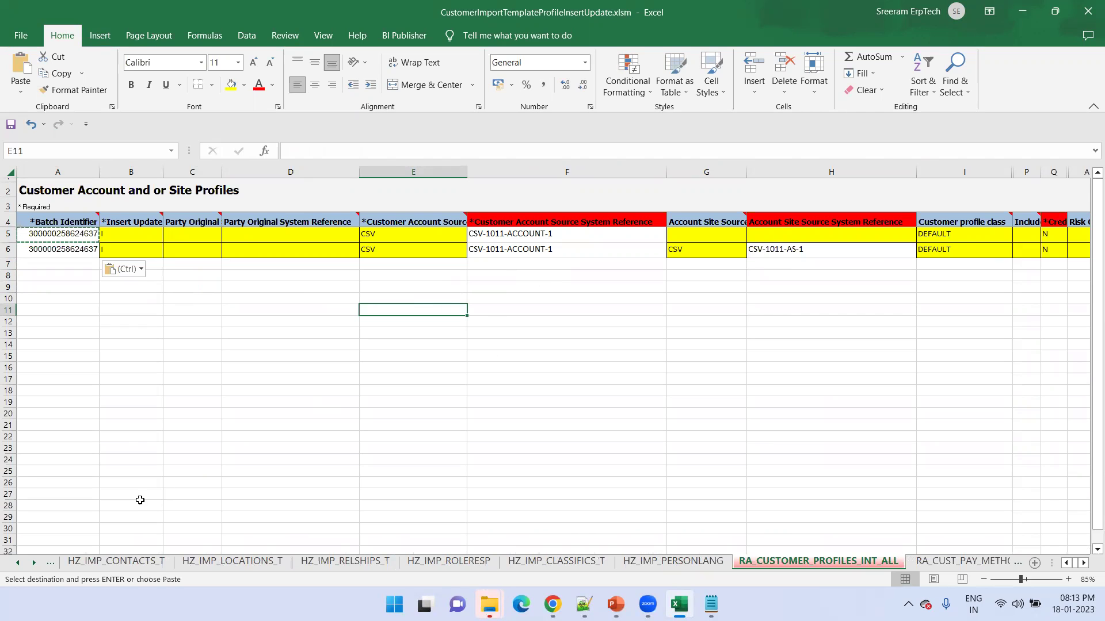
Step: Replace the second profile row's Account Site Source System Reference with CSV-1012-AS-1, copied from HZ_IMP_ACCTSITES_T
{"action": "left_click", "coordinate": [17, 563]}
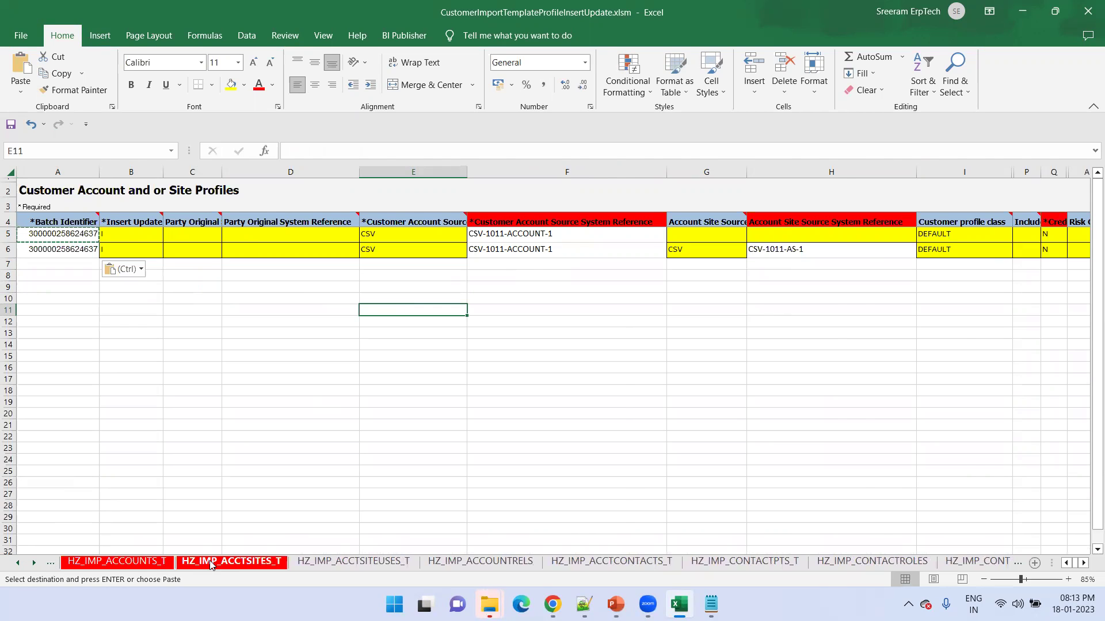
{"action": "left_click", "coordinate": [213, 564]}
{"action": "left_click", "coordinate": [239, 243]}
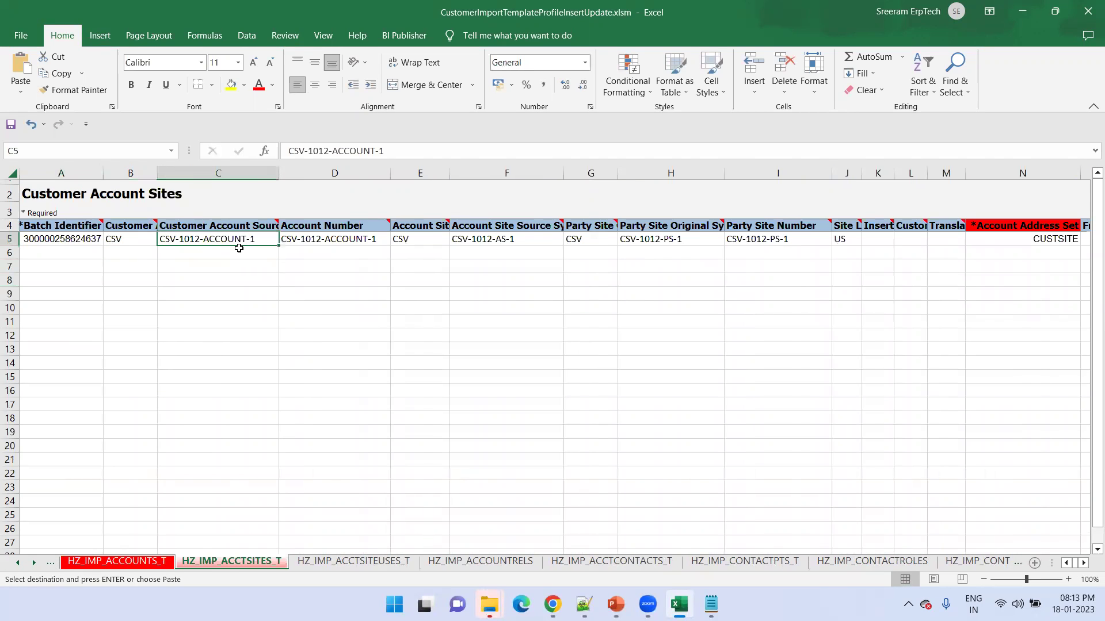
{"action": "key", "text": "Right"}
{"action": "key", "text": "Right"}
{"action": "key", "text": "Right"}
{"action": "key", "text": "ctrl+c"}
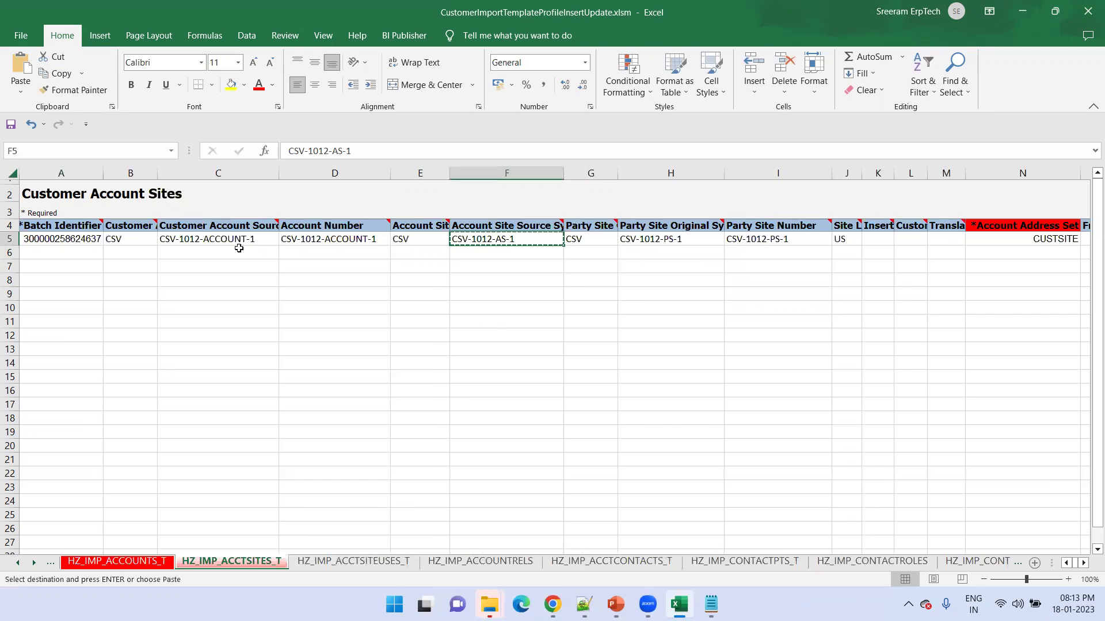
{"action": "left_click", "coordinate": [985, 562]}
{"action": "left_click", "coordinate": [988, 562]}
{"action": "left_click", "coordinate": [990, 563]}
{"action": "left_click", "coordinate": [990, 564]}
{"action": "left_click", "coordinate": [991, 564]}
{"action": "left_click", "coordinate": [1011, 564]}
{"action": "left_click", "coordinate": [1011, 564]}
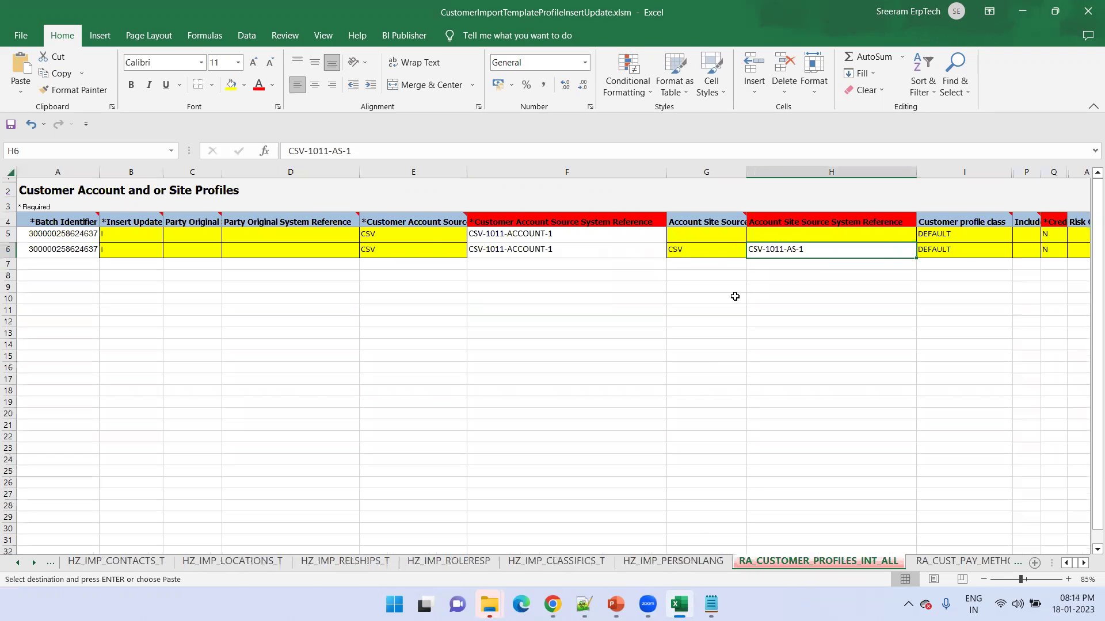
{"action": "key", "text": "ctrl+v"}
Step: Clear the Customer Account Source System Reference in both customer profile rows
{"action": "key", "text": "Left"}
{"action": "key", "text": "Left"}
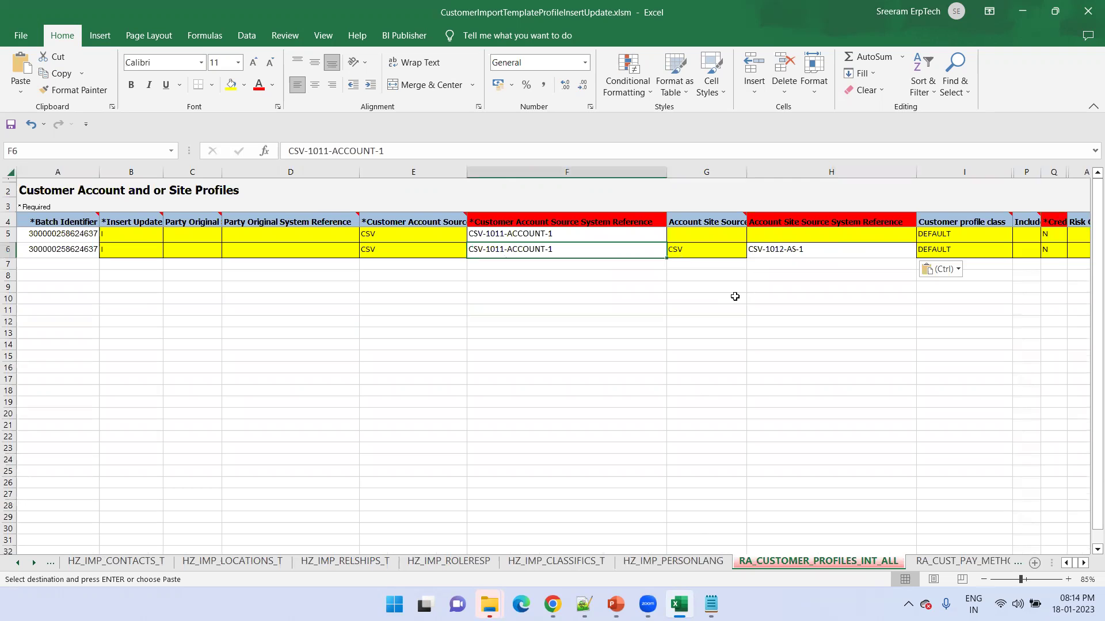
{"action": "key", "text": "Delete"}
{"action": "key", "text": "Up"}
{"action": "key", "text": "Delete"}
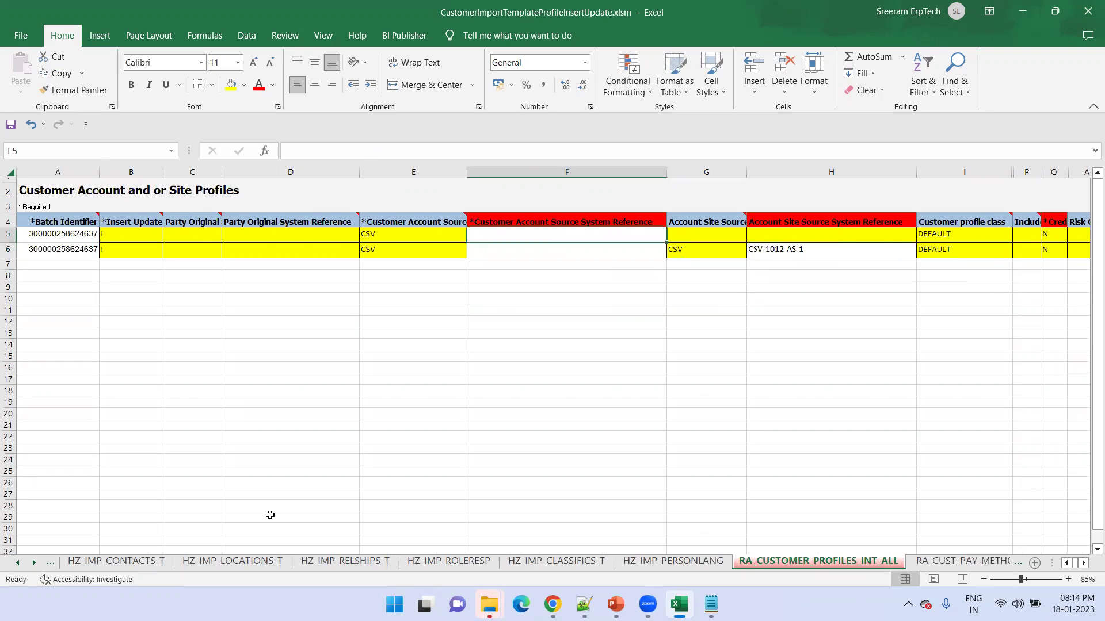
Step: Copy CSV-1012-ACCOUNT-1 from HZ_IMP_ACCTSITES_T into the Customer Account Source System Reference of both profile rows and save the workbook
{"action": "left_click", "coordinate": [18, 563]}
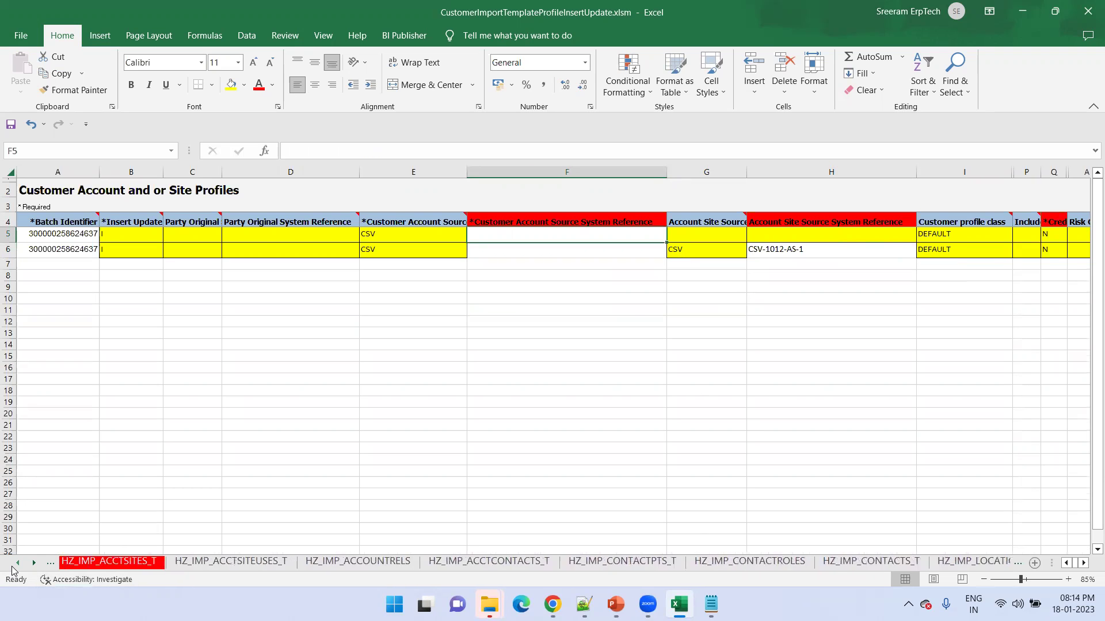
{"action": "left_click", "coordinate": [193, 563]}
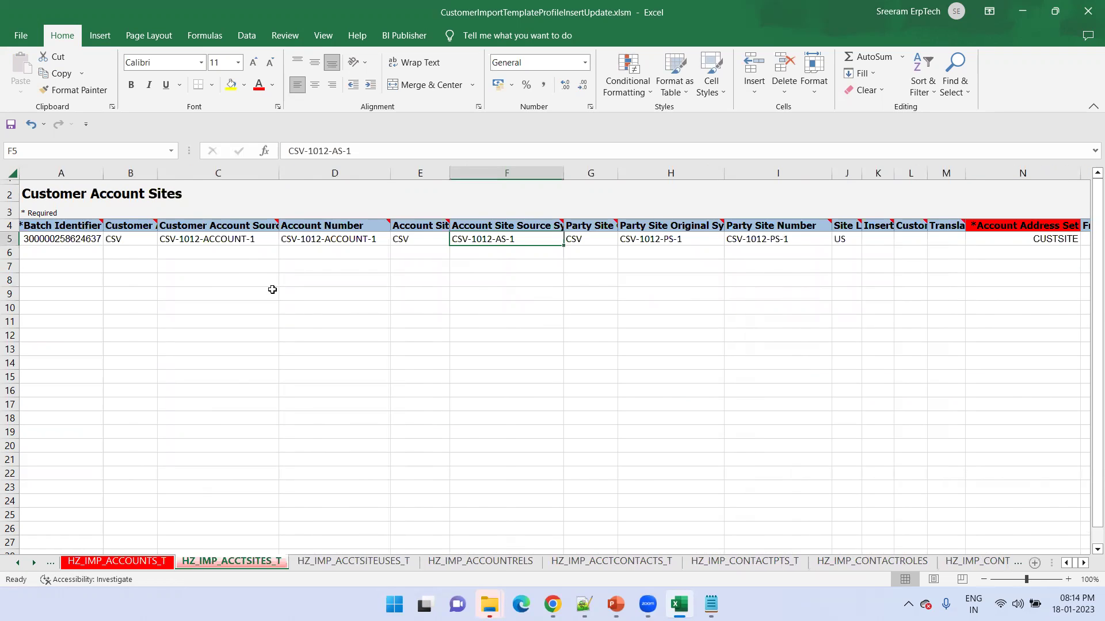
{"action": "left_click", "coordinate": [249, 266]}
{"action": "key", "text": "Up"}
{"action": "key", "text": "Up"}
{"action": "key", "text": "ctrl+c"}
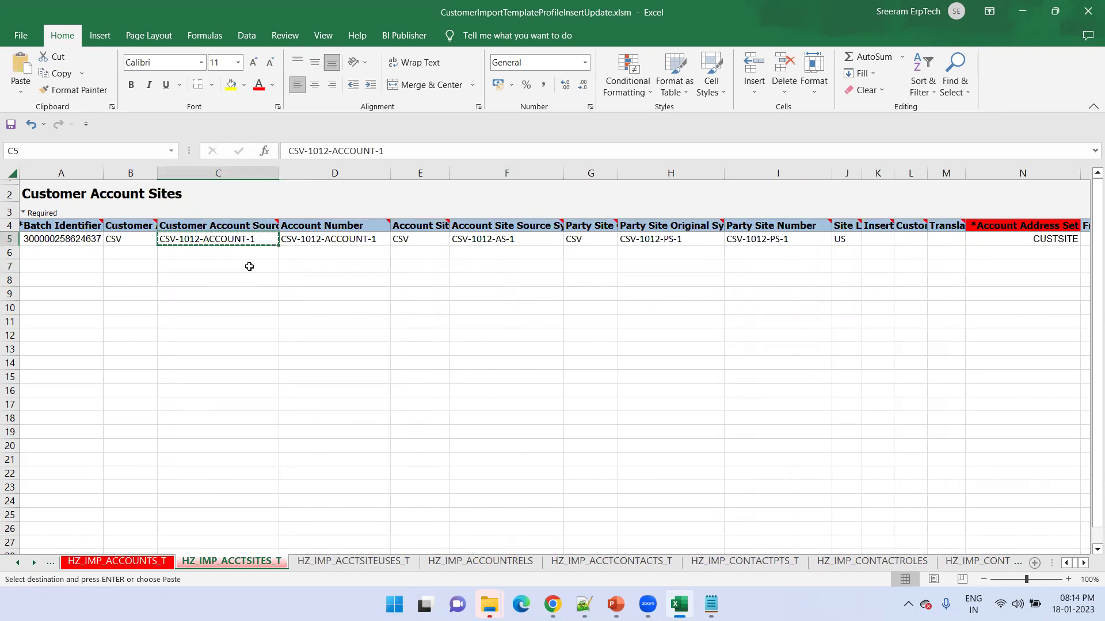
{"action": "left_click", "coordinate": [994, 564]}
{"action": "left_click", "coordinate": [994, 564]}
{"action": "left_click", "coordinate": [995, 564]}
{"action": "left_click", "coordinate": [995, 564]}
{"action": "left_click", "coordinate": [994, 564]}
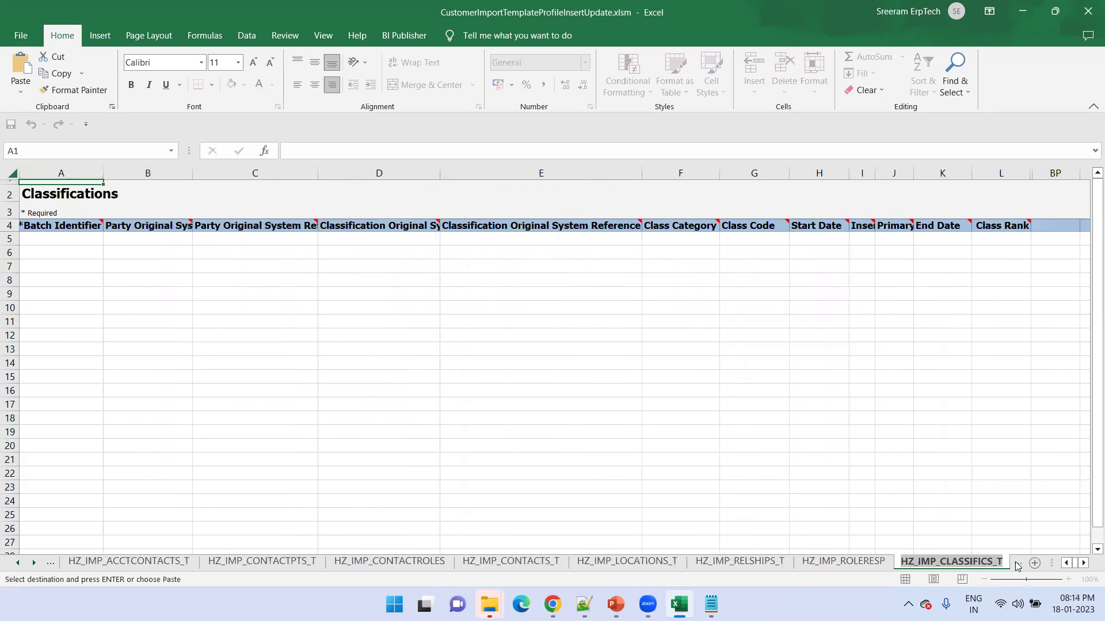
{"action": "left_click", "coordinate": [1017, 562]}
{"action": "left_click", "coordinate": [1017, 562]}
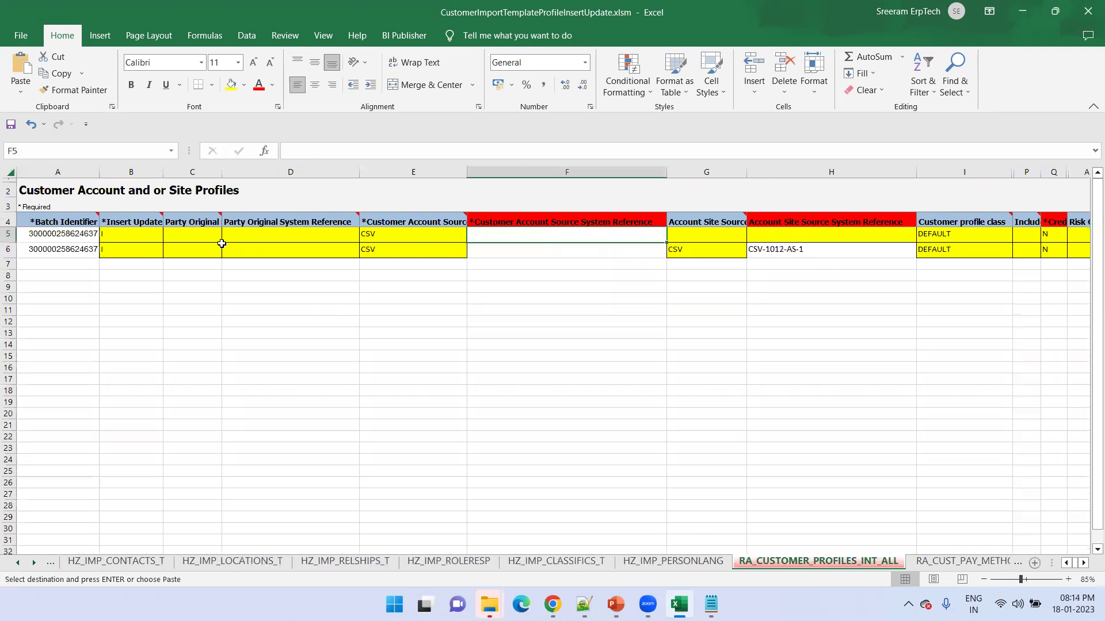
{"action": "key", "text": "ctrl+v"}
{"action": "left_click", "coordinate": [608, 247]}
{"action": "key", "text": "ctrl+v"}
{"action": "key", "text": "ctrl+s"}
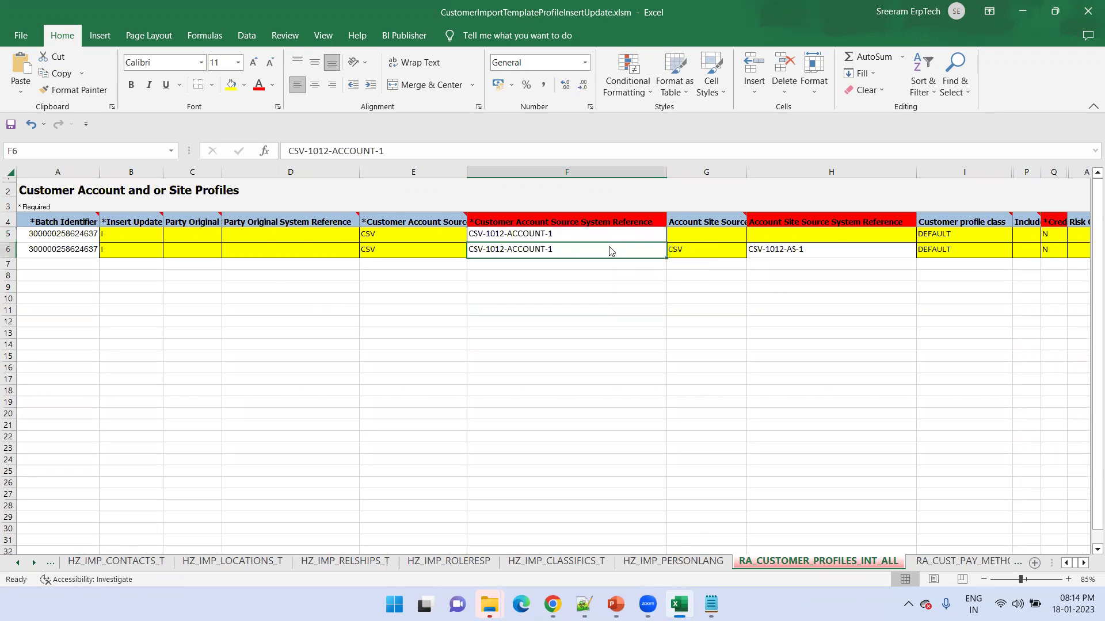
{"action": "key", "text": "Return"}
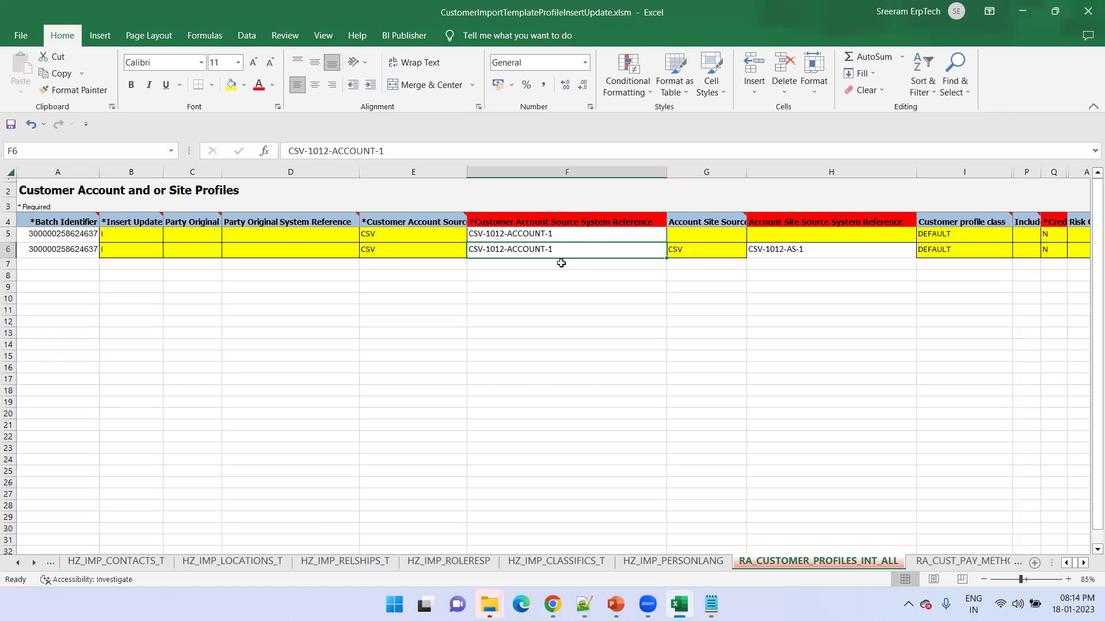
Step: Review the remaining columns of the profile rows, from profile class and payment terms through to Organization ID
{"action": "left_click", "coordinate": [832, 262]}
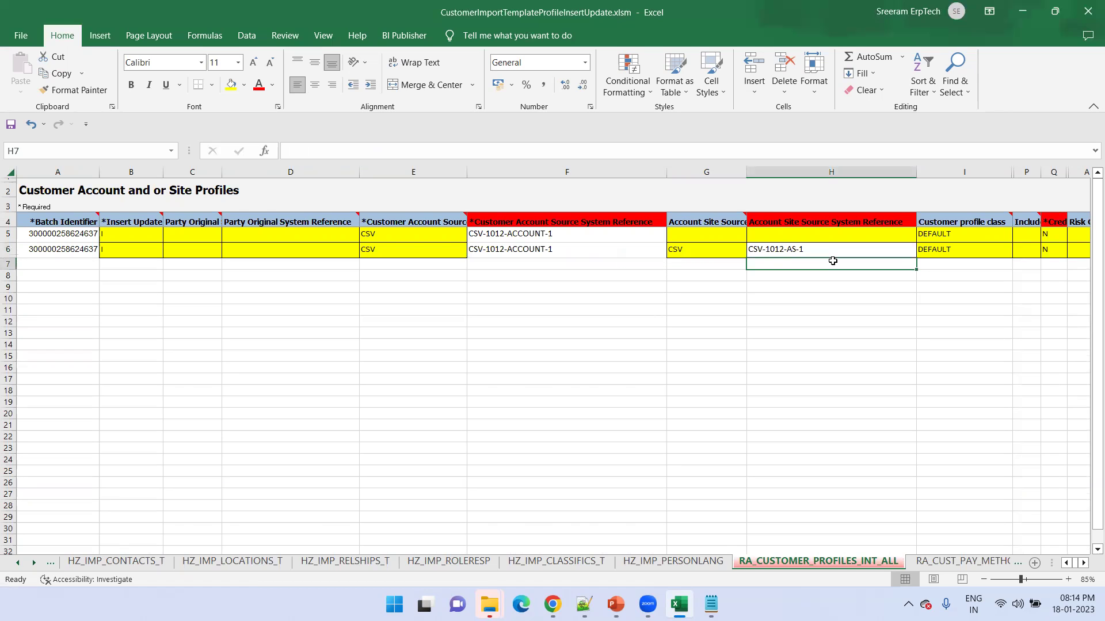
{"action": "key", "text": "Up"}
{"action": "key", "text": "Right"}
{"action": "key", "text": "Right"}
{"action": "key", "text": "Right"}
{"action": "key", "text": "Right"}
{"action": "key", "text": "Right"}
{"action": "key", "text": "Right"}
{"action": "key", "text": "Right"}
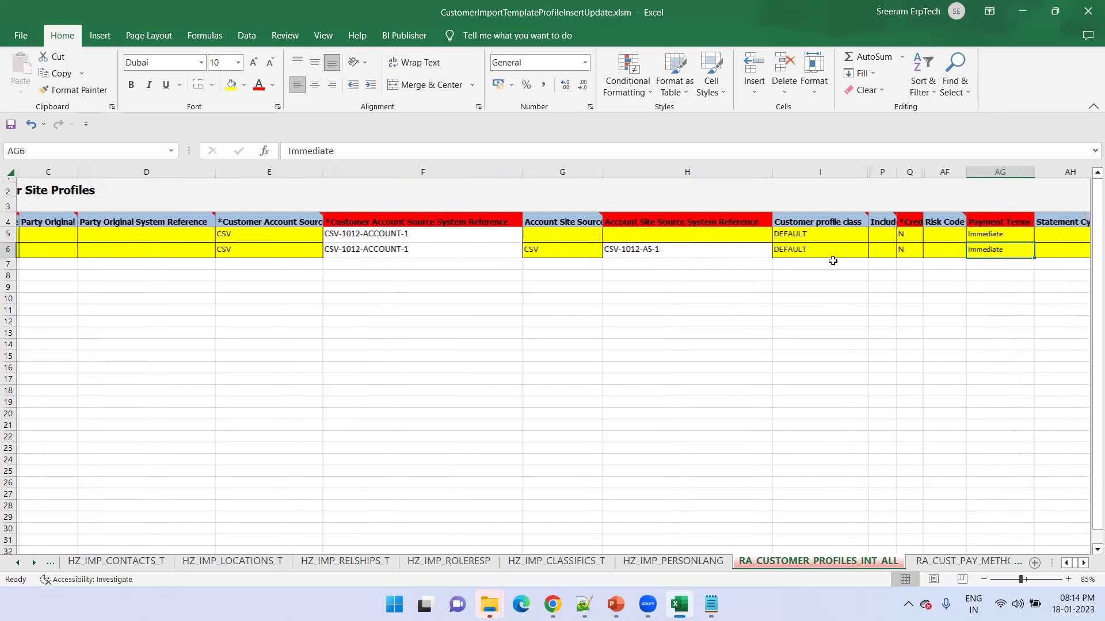
{"action": "key", "text": "Right"}
{"action": "key", "text": "Right"}
{"action": "key", "text": "Right"}
{"action": "key", "text": "Right"}
{"action": "key", "text": "Right"}
{"action": "key", "text": "Right"}
{"action": "key", "text": "Right"}
{"action": "key", "text": "Right"}
{"action": "key", "text": "Right"}
{"action": "key", "text": "Right"}
{"action": "key", "text": "Right"}
{"action": "key", "text": "Right"}
{"action": "key", "text": "Right"}
{"action": "key", "text": "Right"}
{"action": "key", "text": "Right"}
{"action": "key", "text": "Right"}
{"action": "key", "text": "Right"}
{"action": "key", "text": "Right"}
{"action": "key", "text": "Right"}
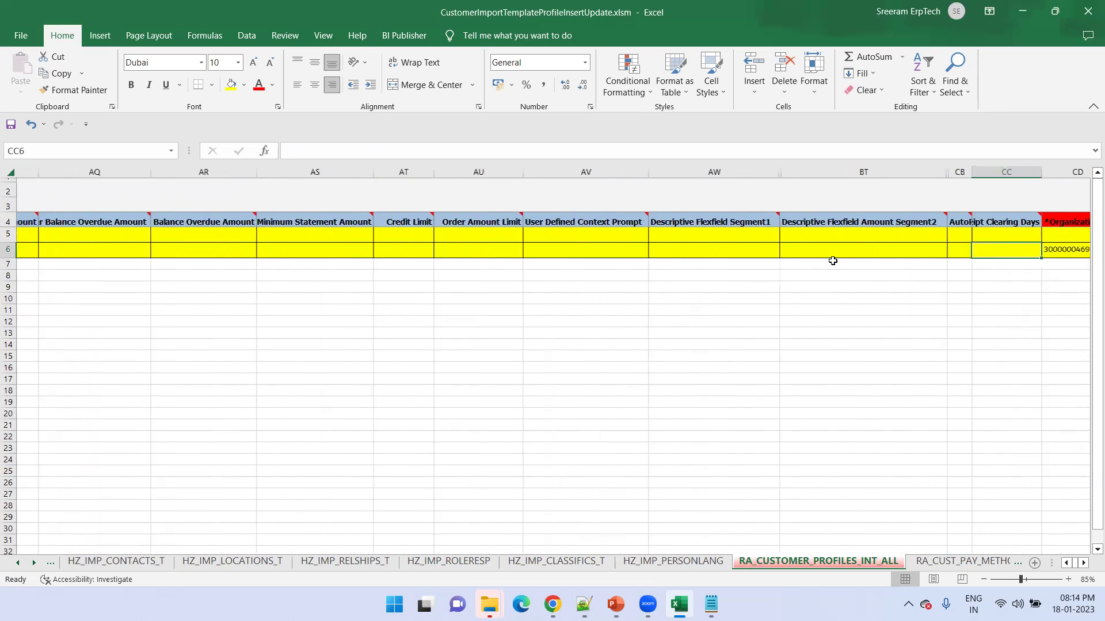
{"action": "key", "text": "Left"}
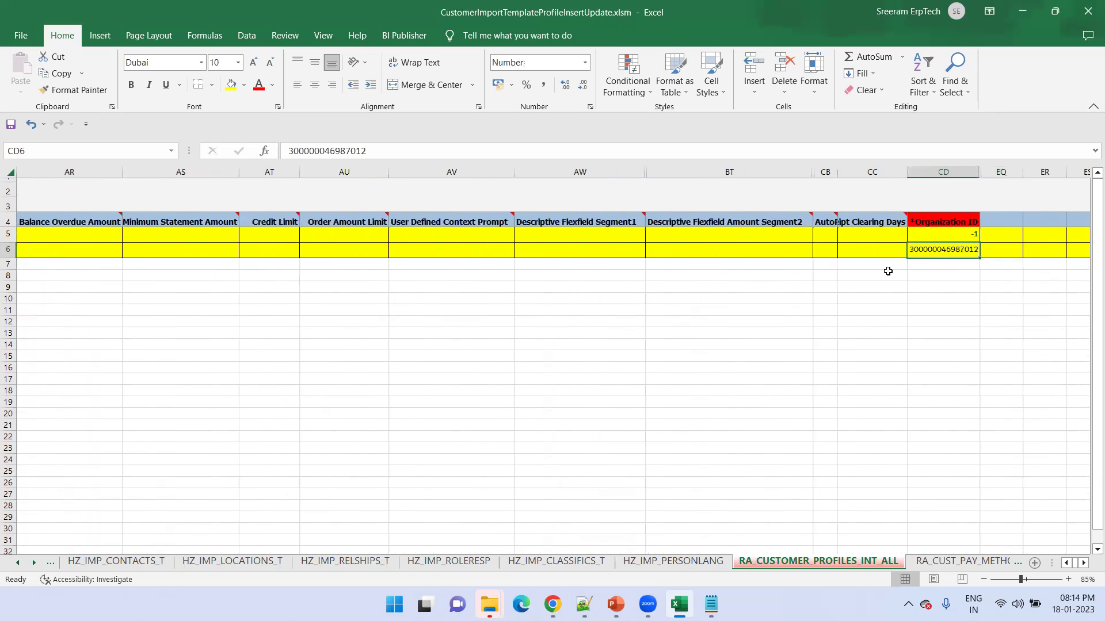
Step: Return to the first profile row's batch identifier and save the workbook
{"action": "key", "text": "ctrl+Home"}
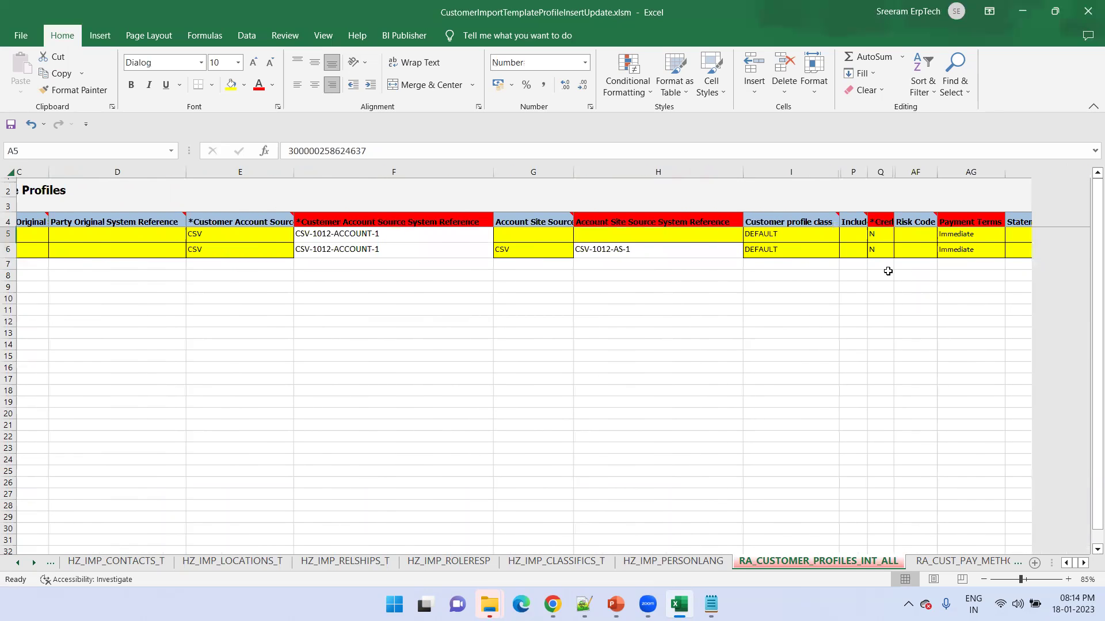
{"action": "key", "text": "ctrl+s"}
{"action": "key", "text": "Return"}
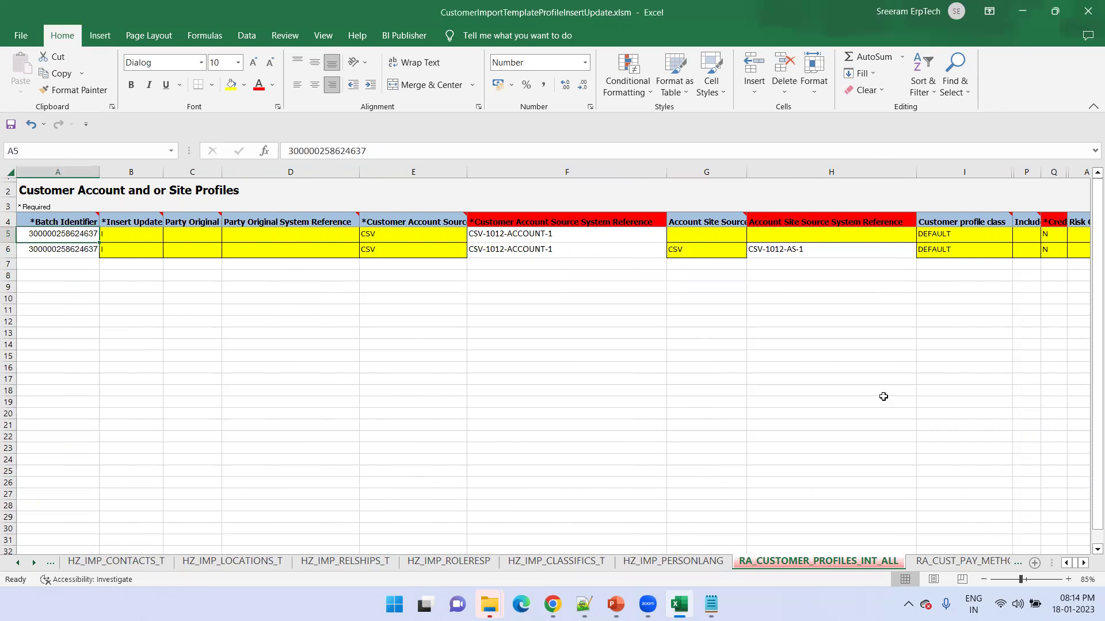
Step: Check the remaining data on the HZ_IMP_ACCTSITES_T, HZ_IMP_ACCOUNTS_T and HZ_IMP_PARTIES_T sheets
{"action": "left_click", "coordinate": [19, 563]}
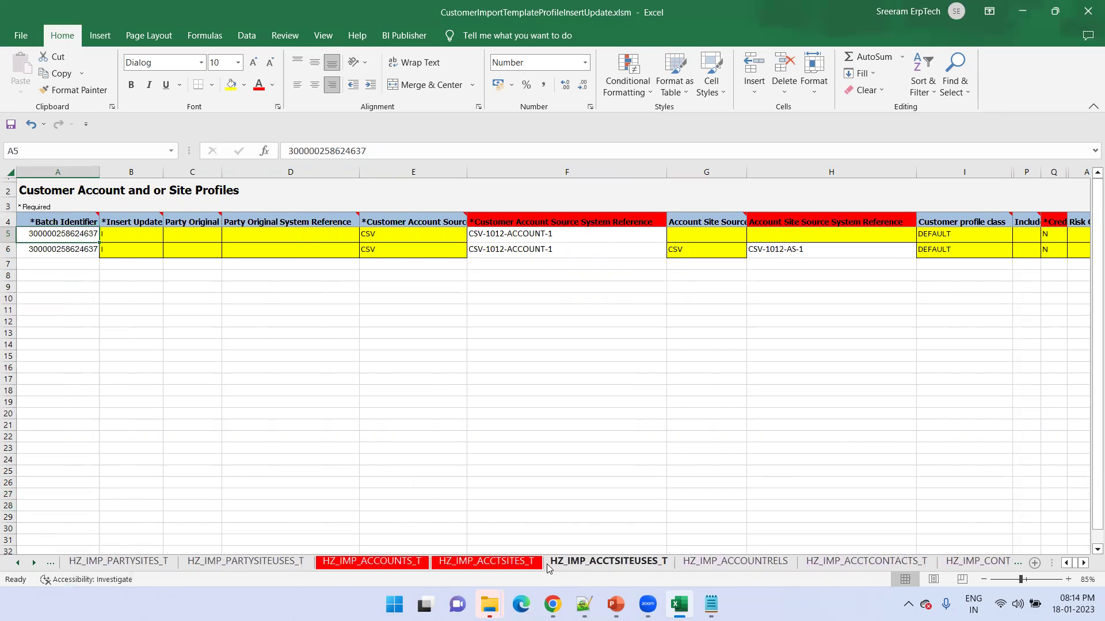
{"action": "left_click", "coordinate": [520, 566]}
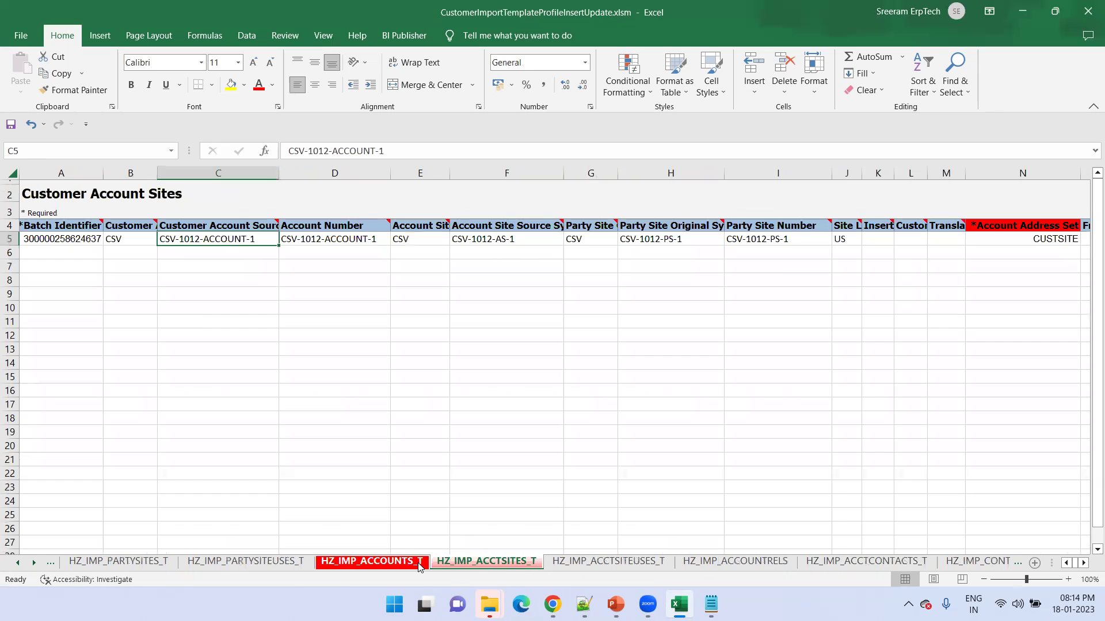
{"action": "left_click", "coordinate": [371, 562]}
{"action": "left_click", "coordinate": [18, 567]}
{"action": "left_click", "coordinate": [18, 567]}
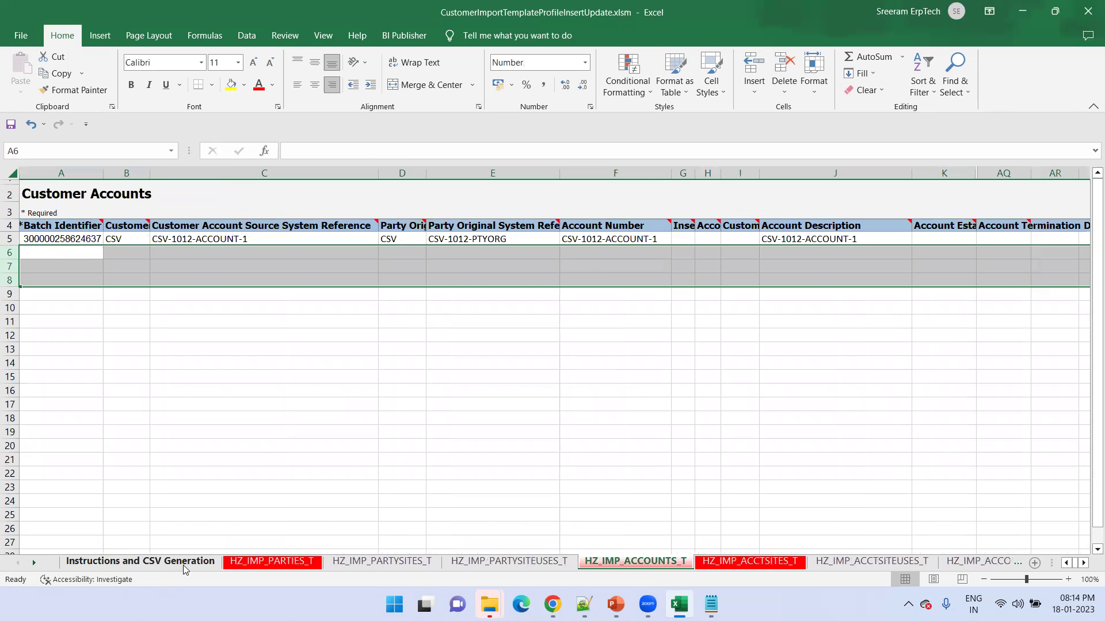
{"action": "left_click", "coordinate": [271, 561]}
Step: Generate the CSV files from the template and save arcustomerimport.zip in the customer FBDI bulk import folder already open in File Explorer
{"action": "left_click", "coordinate": [143, 556]}
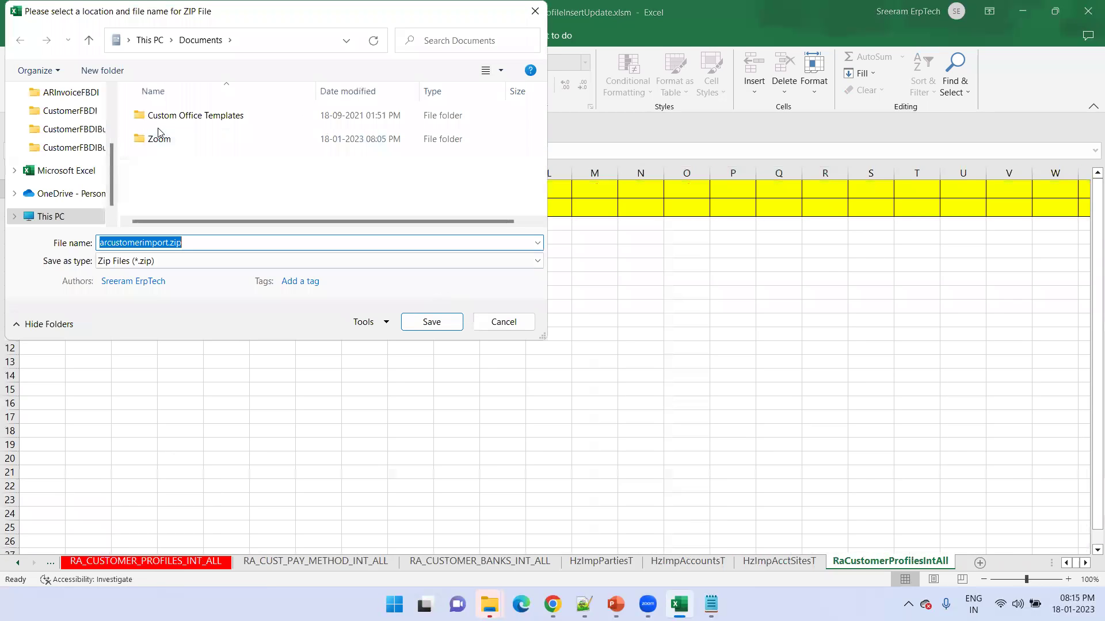
{"action": "left_click", "coordinate": [489, 604]}
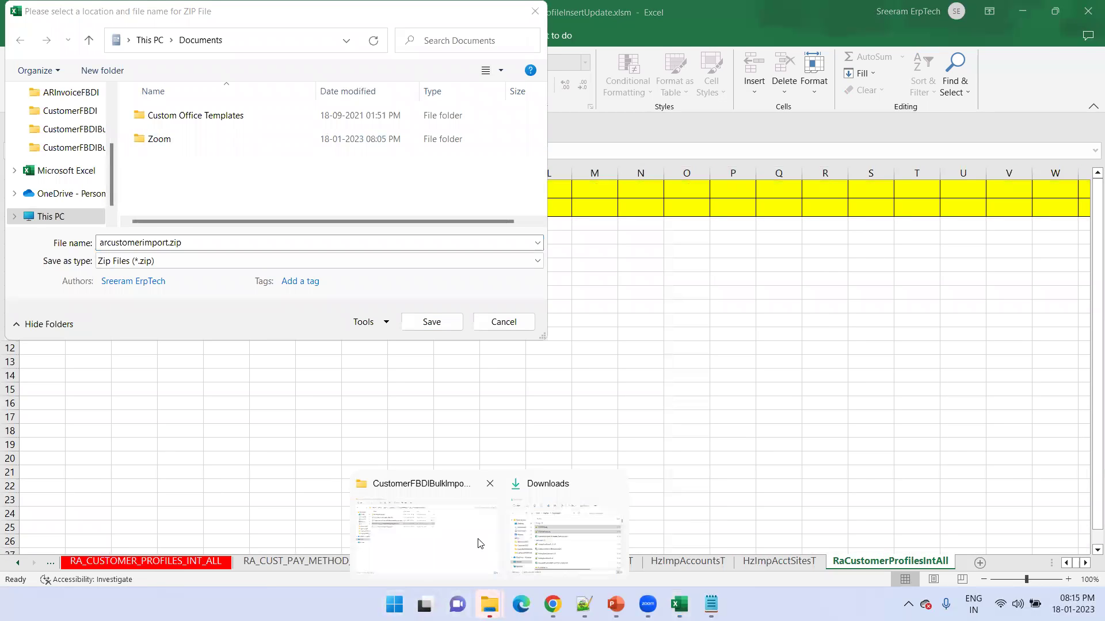
{"action": "left_click", "coordinate": [452, 543]}
{"action": "key", "text": "alt+d"}
{"action": "key", "text": "ctrl+c"}
{"action": "key", "text": "alt+Tab"}
{"action": "key", "text": "ctrl+v"}
{"action": "key", "text": "Return"}
{"action": "left_click", "coordinate": [434, 331]}
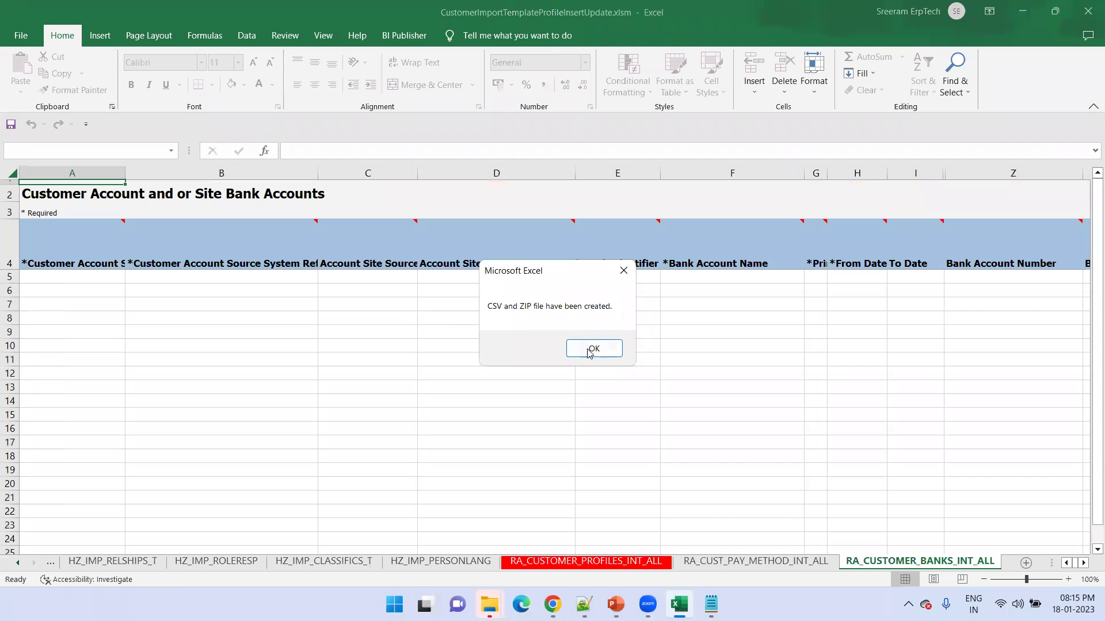
{"action": "left_click", "coordinate": [585, 351]}
Step: Switch to Oracle Fusion in Chrome and open the Scheduled Processes page
{"action": "key", "text": "alt+Tab"}
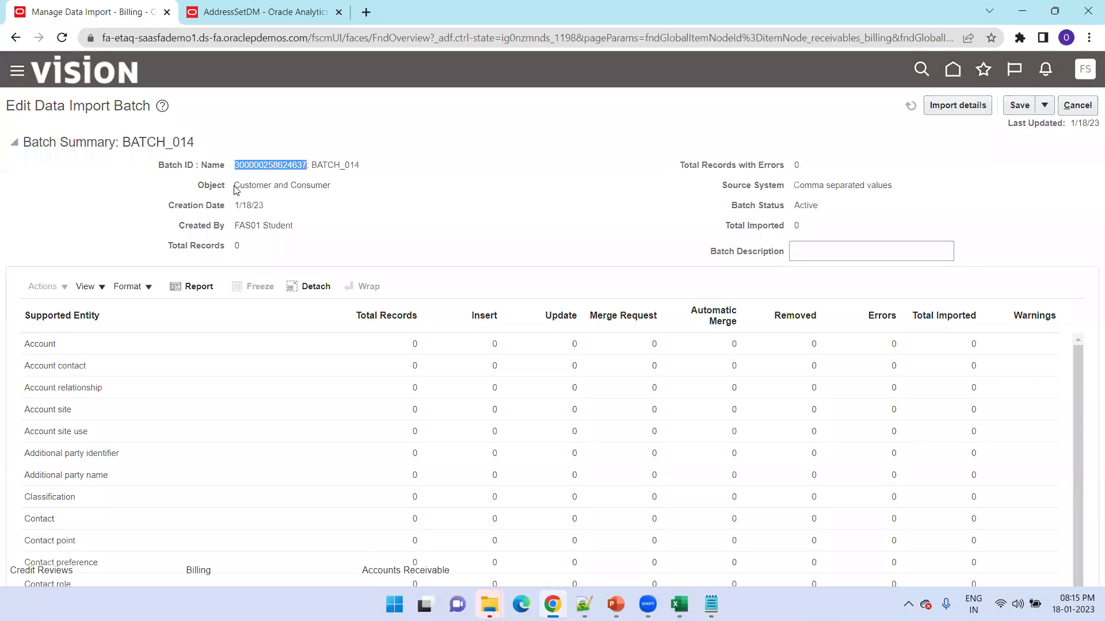
{"action": "key", "text": "alt+Tab"}
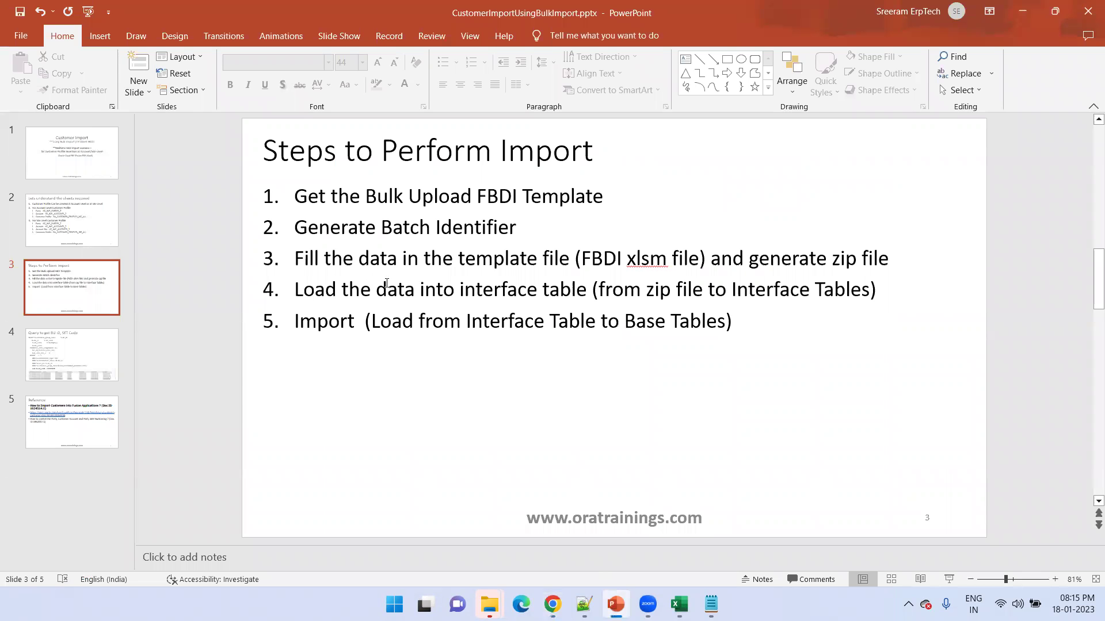
{"action": "key", "text": "alt+Tab"}
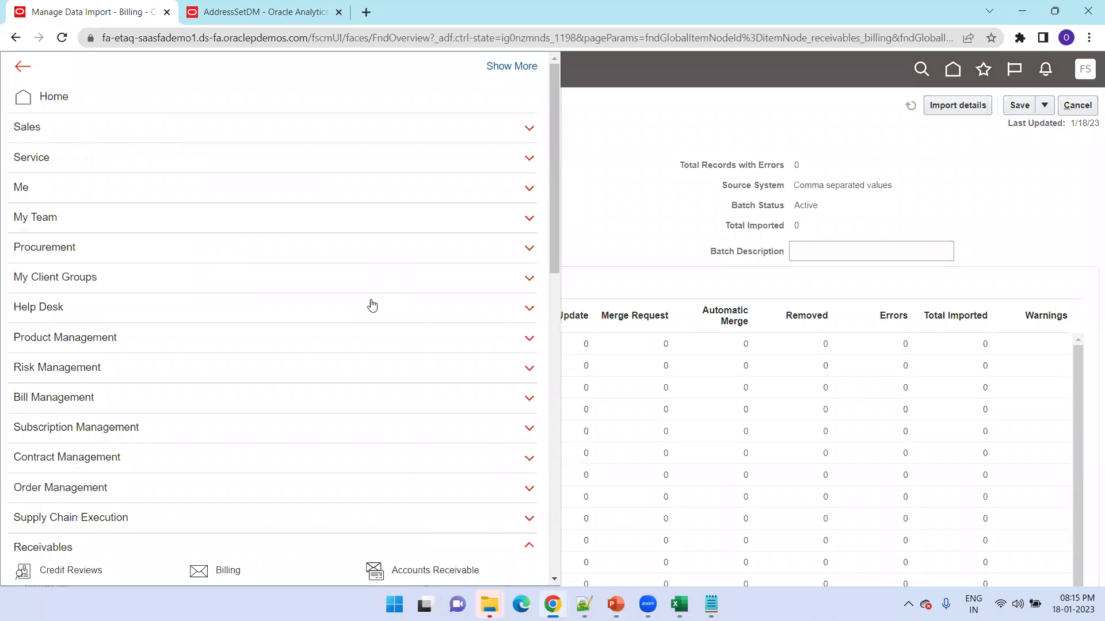
{"action": "scroll", "coordinate": [362, 317], "scroll_direction": "down", "scroll_amount": 4}
{"action": "scroll", "coordinate": [170, 437], "scroll_direction": "down", "scroll_amount": 8}
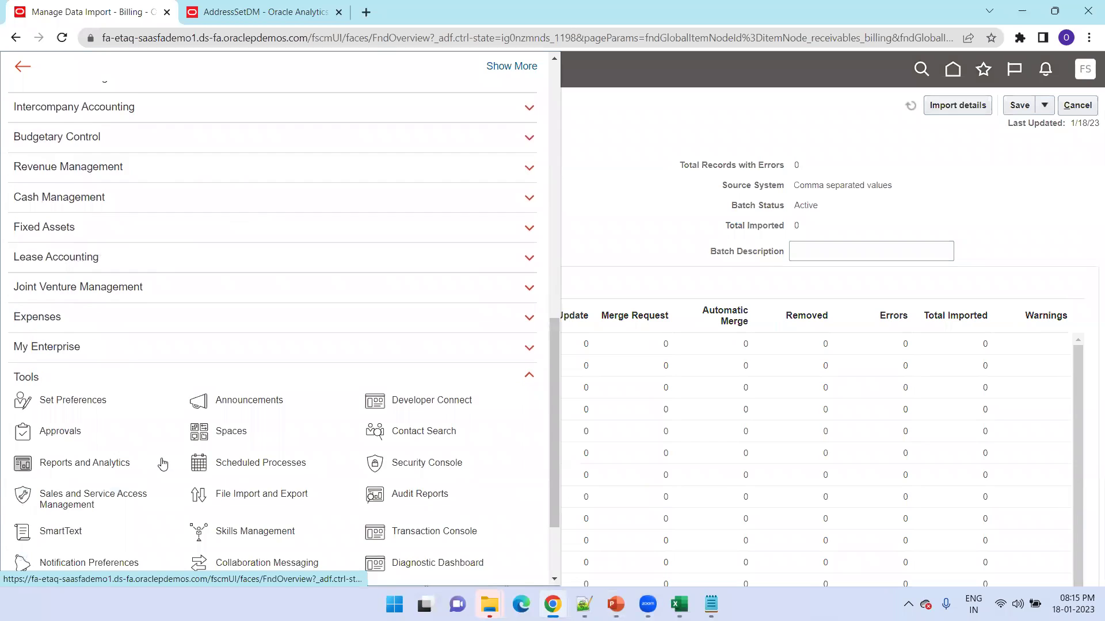
{"action": "scroll", "coordinate": [168, 481], "scroll_direction": "down", "scroll_amount": 2}
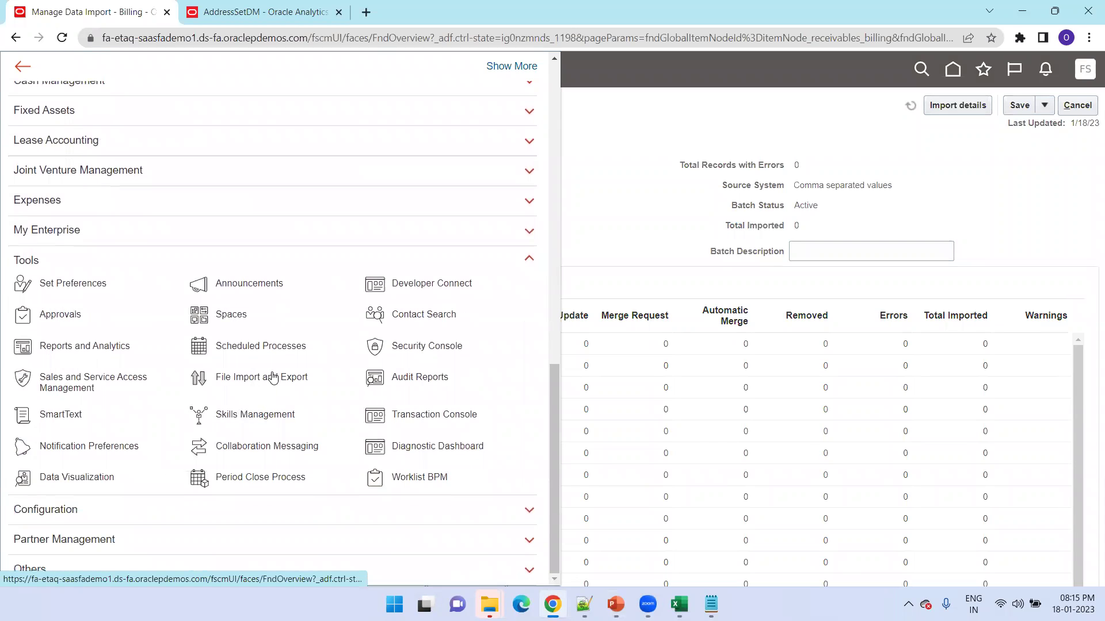
{"action": "left_click", "coordinate": [275, 348]}
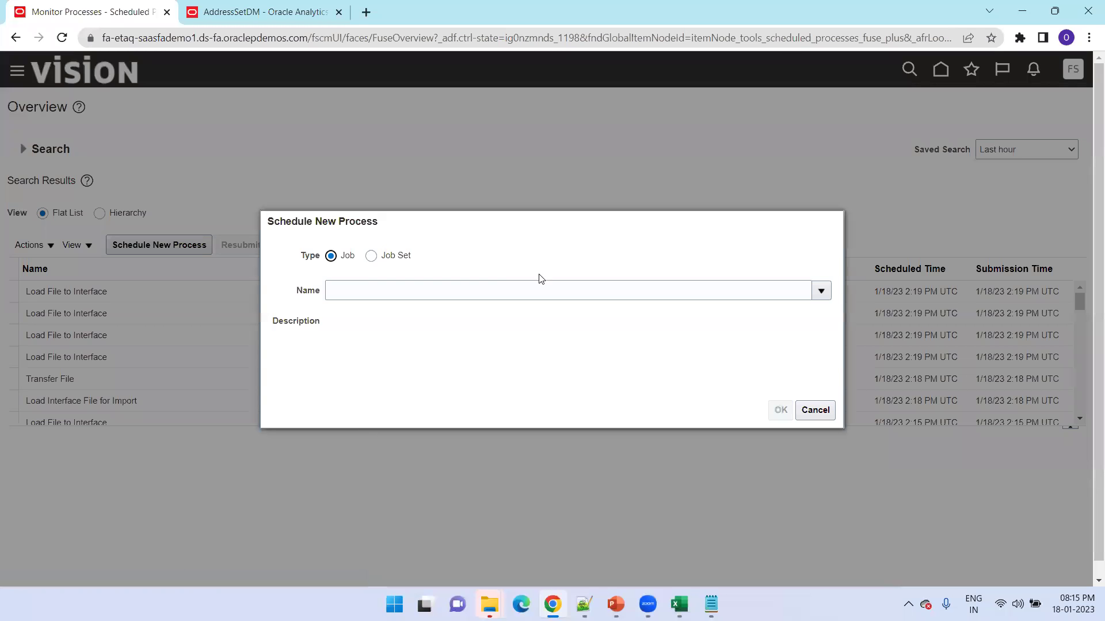
Step: Choose Load Interface File for Import as the new process to schedule and proceed to its process details
{"action": "left_click", "coordinate": [508, 295]}
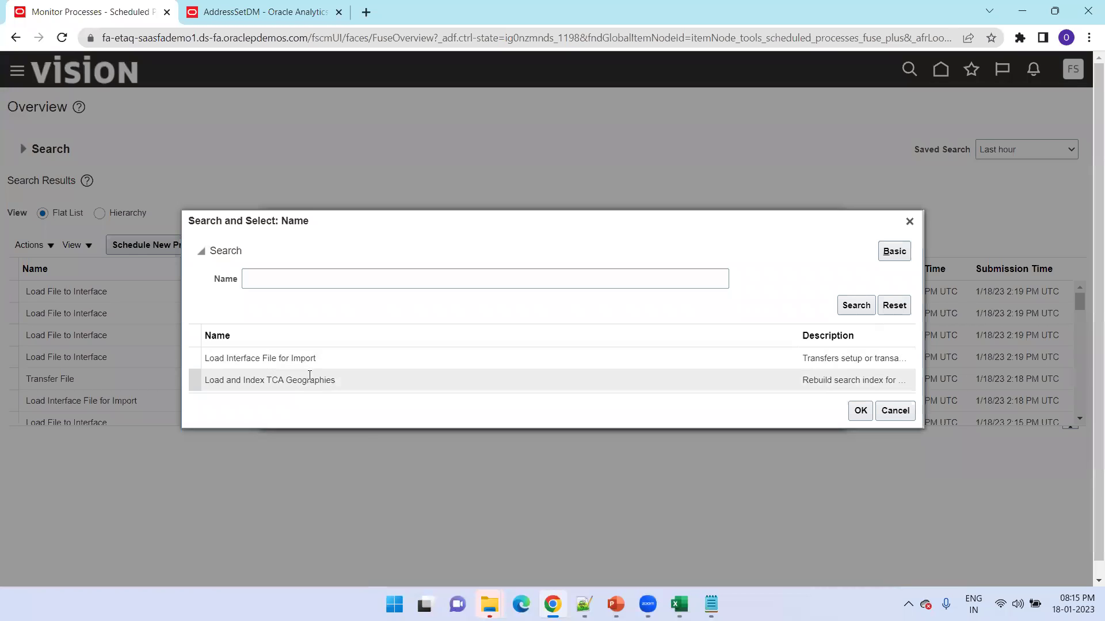
{"action": "double_click", "coordinate": [303, 363]}
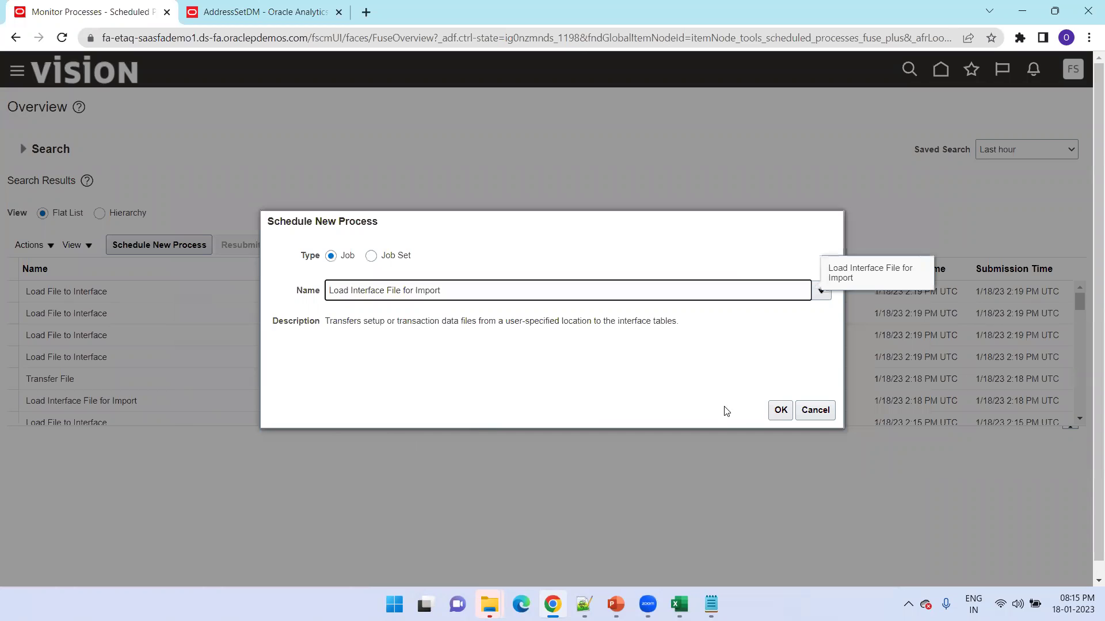
{"action": "left_click", "coordinate": [779, 410]}
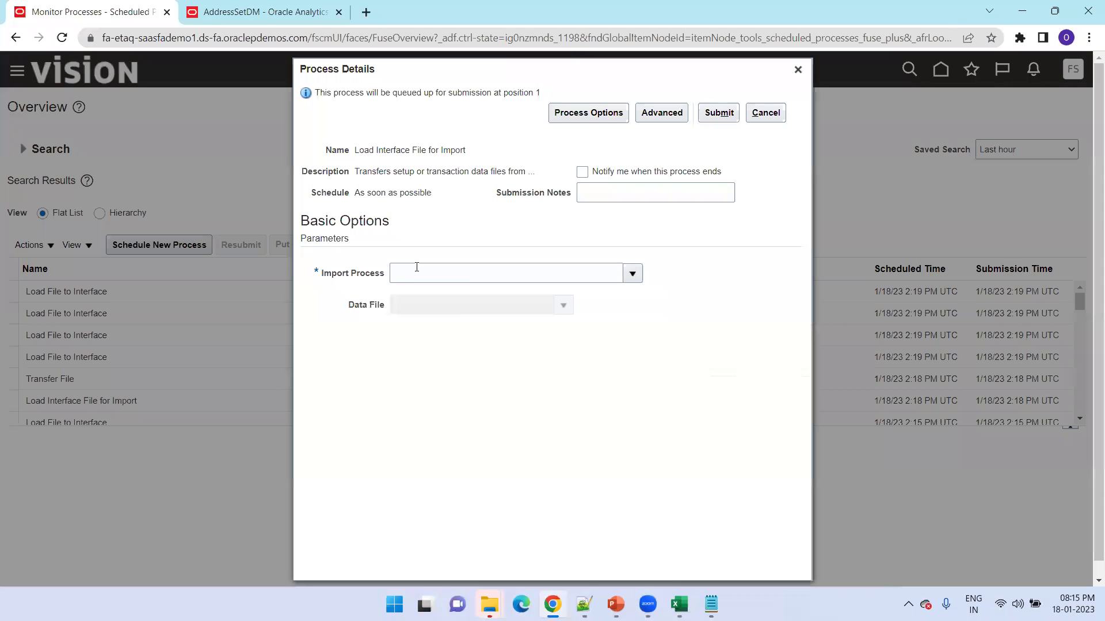
Step: Set the import process to Import Trading Community Data in Bulk by searching for "Import Tr"
{"action": "left_click", "coordinate": [417, 267]}
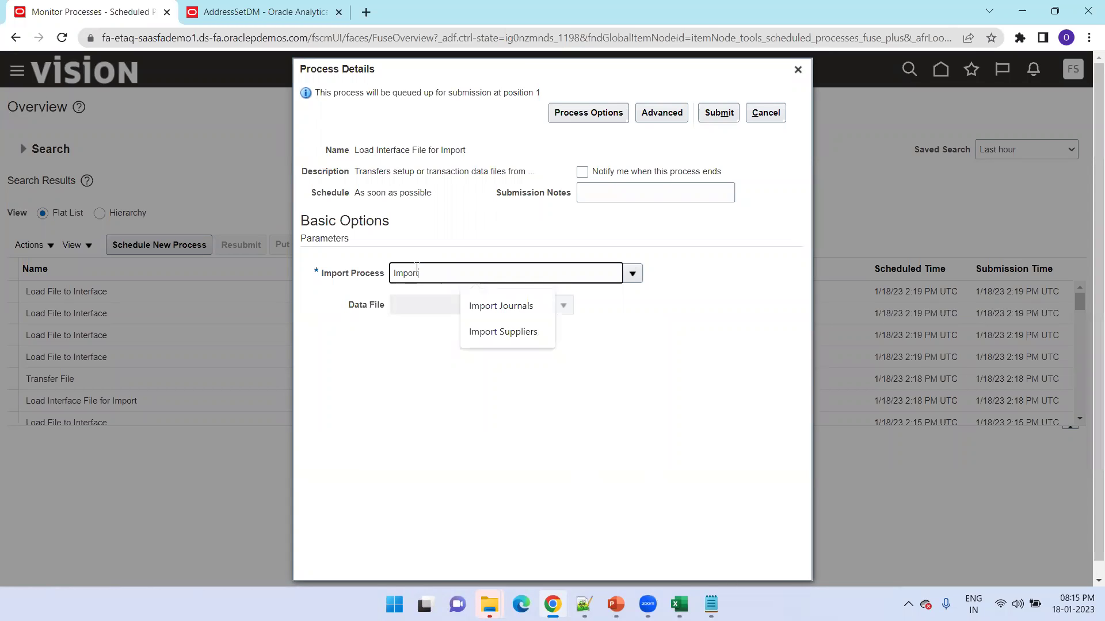
{"action": "type", "text": "Import T"}
{"action": "key", "text": "BackSpace"}
{"action": "type", "text": "Tr"}
{"action": "key", "text": "Tab"}
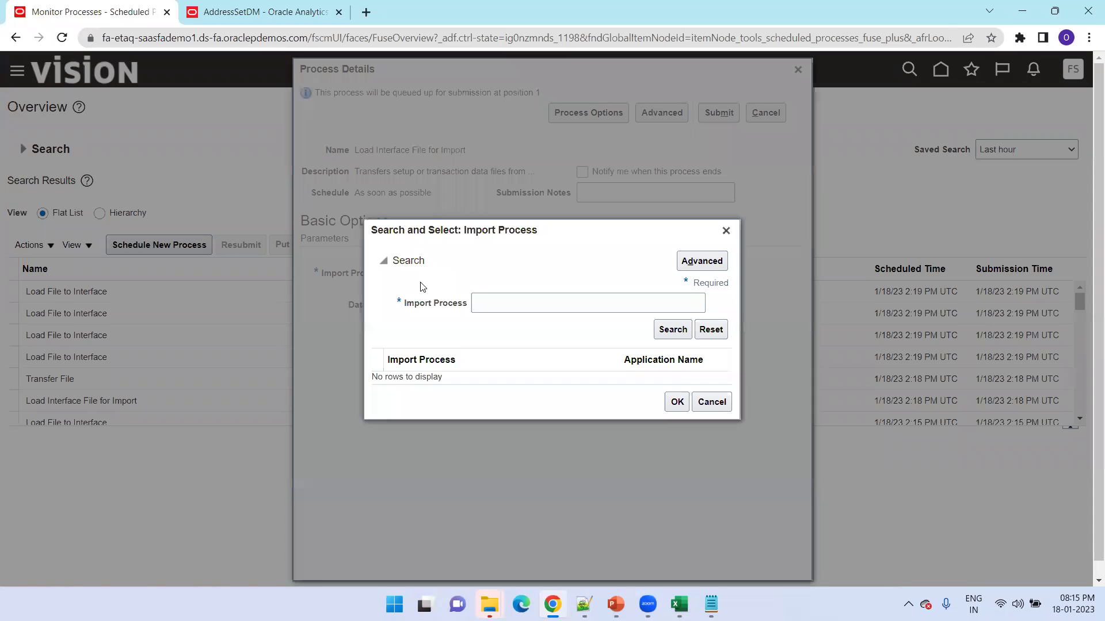
{"action": "left_click", "coordinate": [481, 305]}
{"action": "type", "text": "Import Tr"}
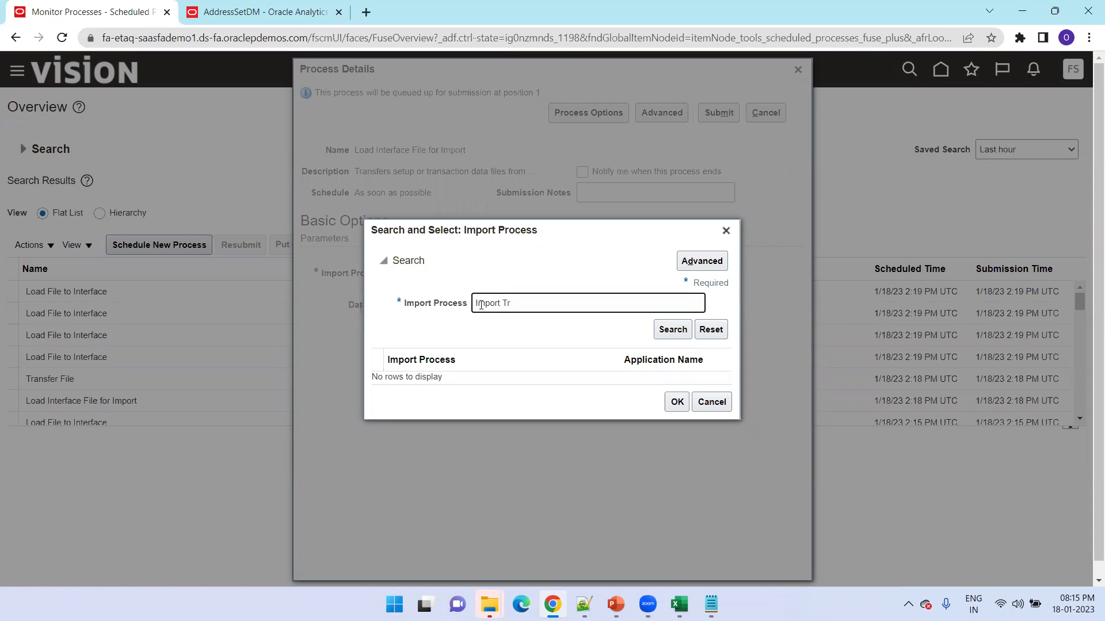
{"action": "left_click", "coordinate": [669, 334]}
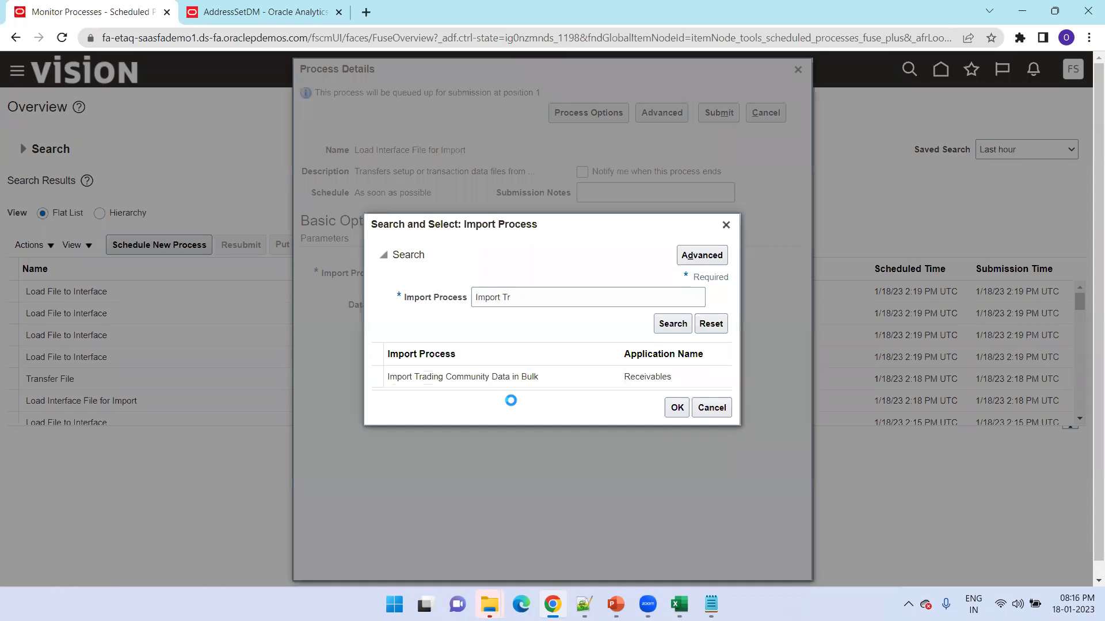
{"action": "left_click", "coordinate": [504, 381]}
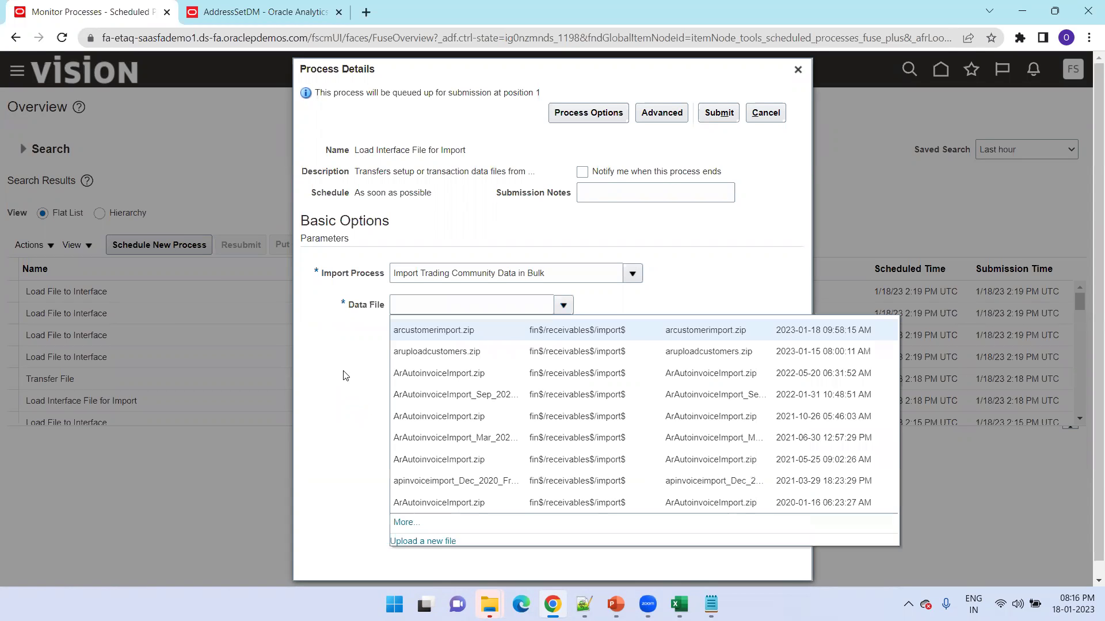
Step: Upload arcustomerimport.zip as the data file and submit the load process
{"action": "left_click", "coordinate": [428, 305]}
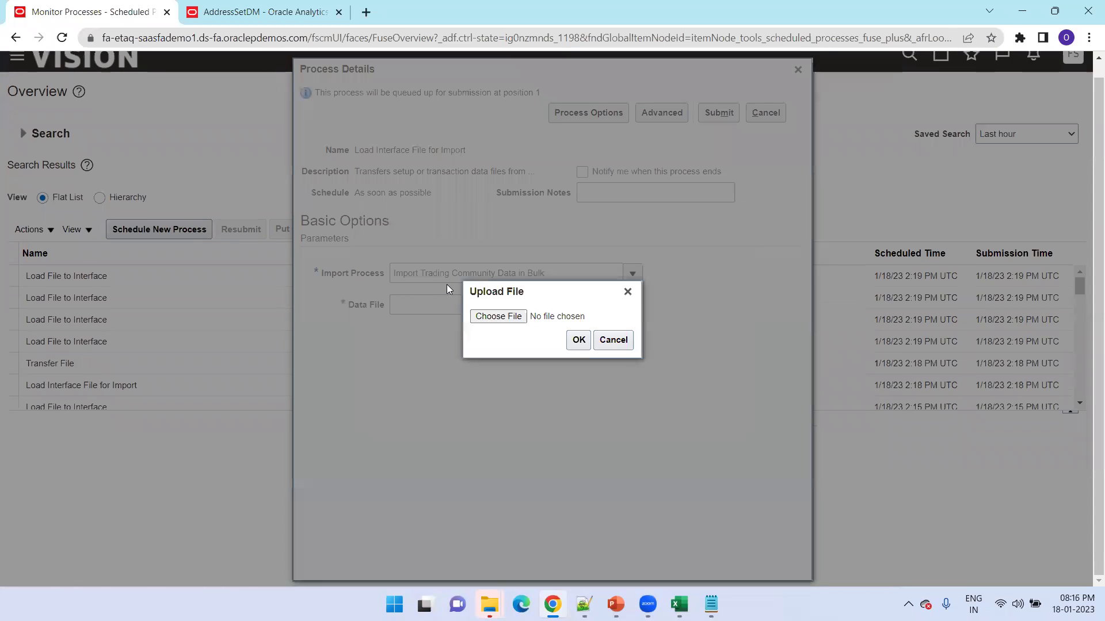
{"action": "left_click", "coordinate": [494, 317]}
{"action": "double_click", "coordinate": [250, 118]}
{"action": "left_click", "coordinate": [579, 340]}
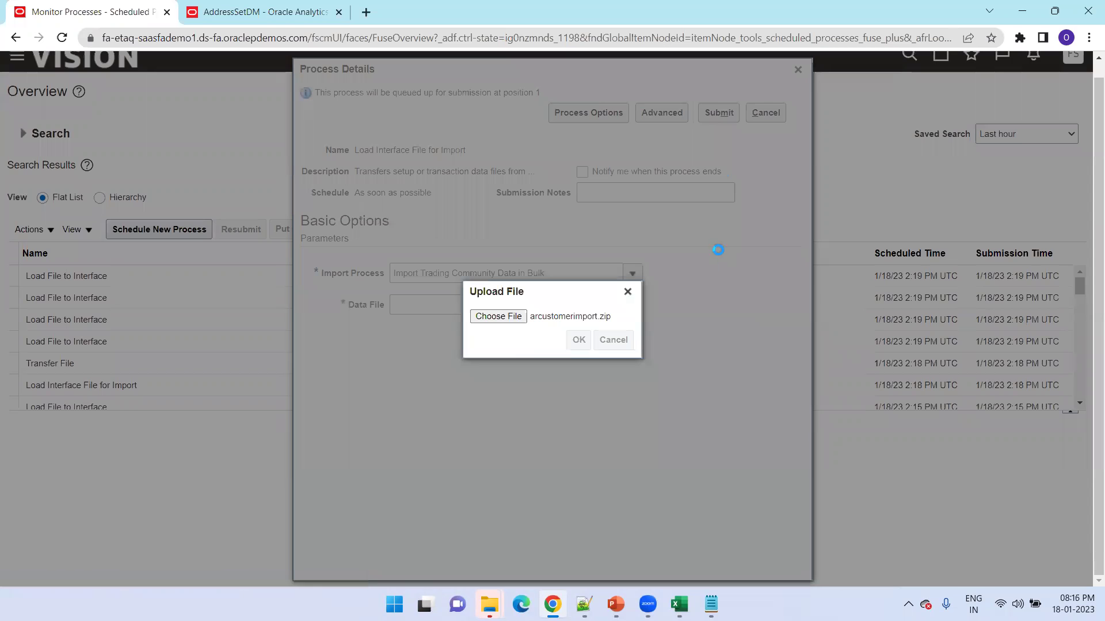
{"action": "left_click", "coordinate": [714, 113]}
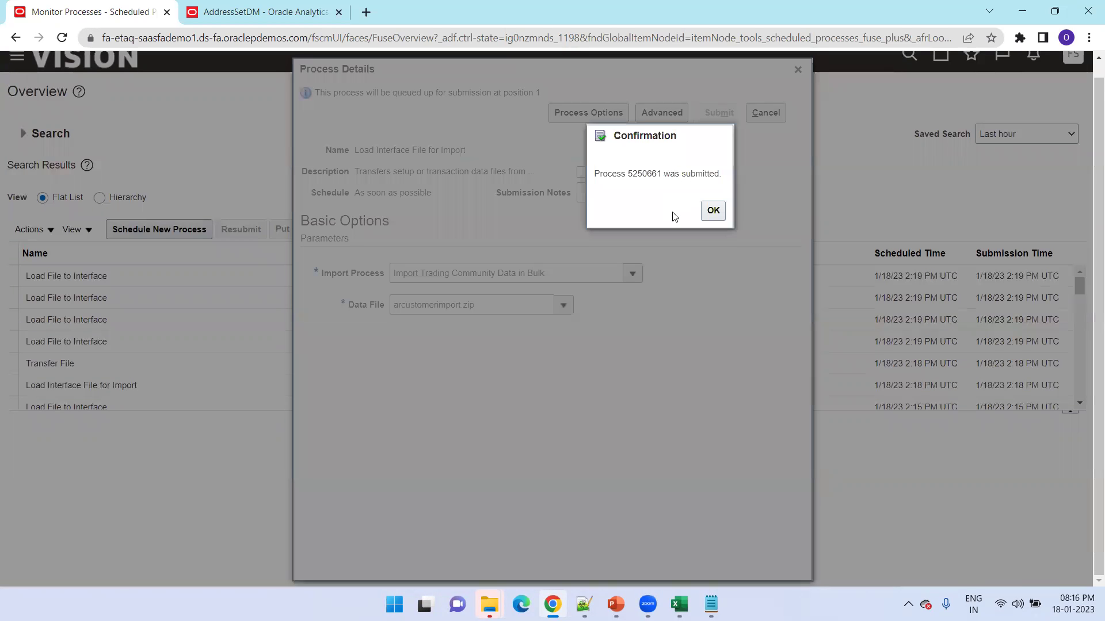
{"action": "left_click", "coordinate": [713, 211]}
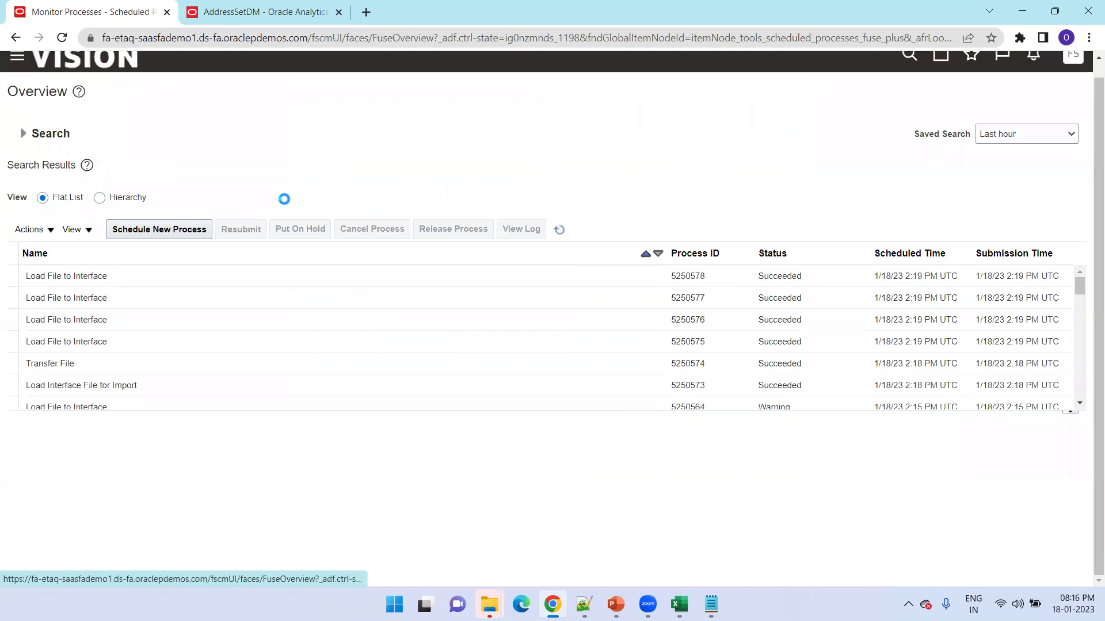
Step: Show the scheduled processes as a hierarchy and monitor the submitted load and its child processes, refreshing until it finishes
{"action": "left_click", "coordinate": [103, 199]}
{"action": "left_click", "coordinate": [566, 230]}
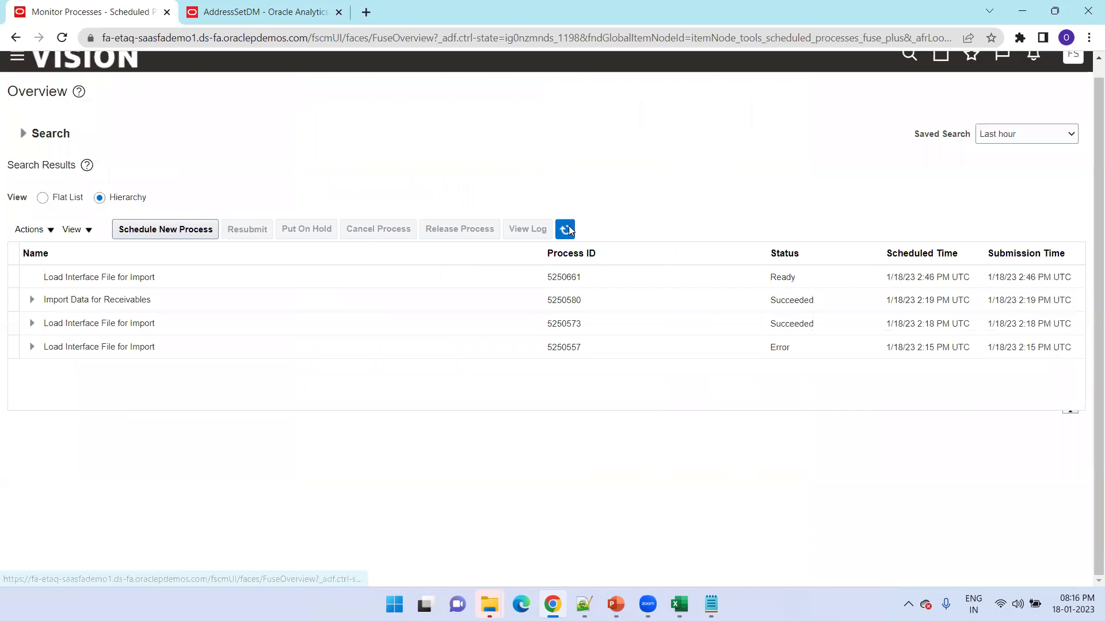
{"action": "left_click", "coordinate": [566, 229]}
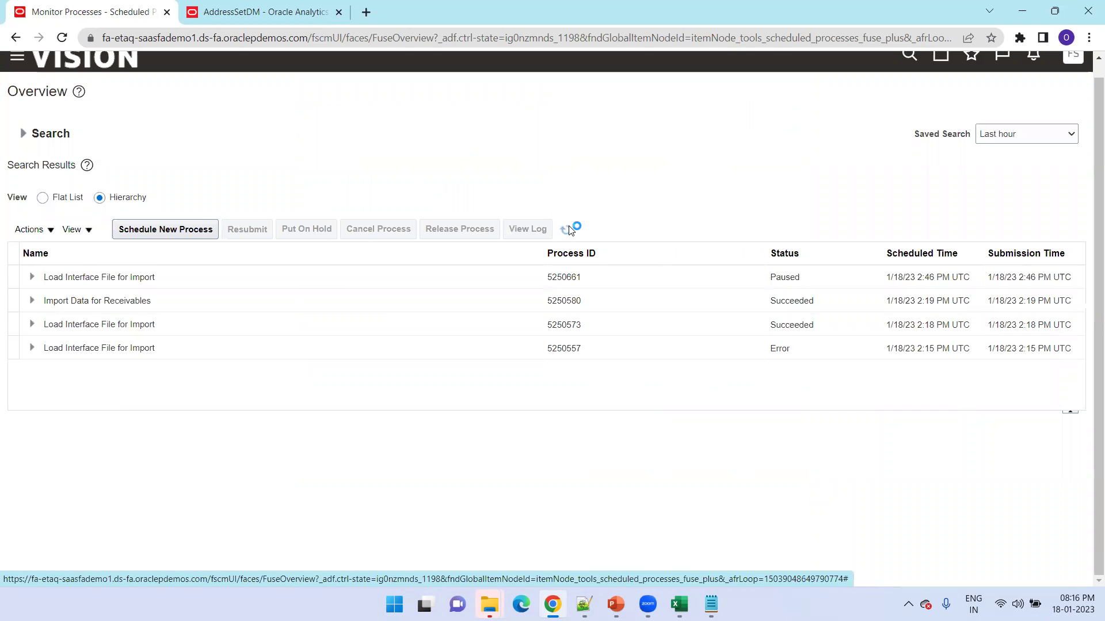
{"action": "left_click", "coordinate": [33, 277]}
{"action": "left_click_drag", "start_coordinate": [186, 411], "coordinate": [193, 461]}
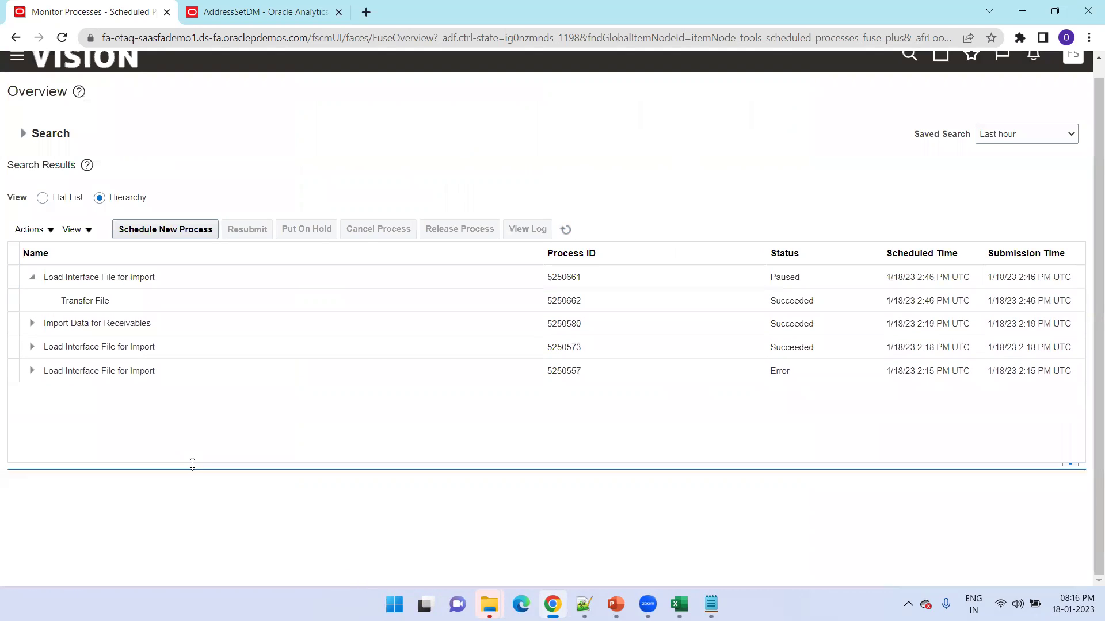
{"action": "left_click", "coordinate": [564, 230]}
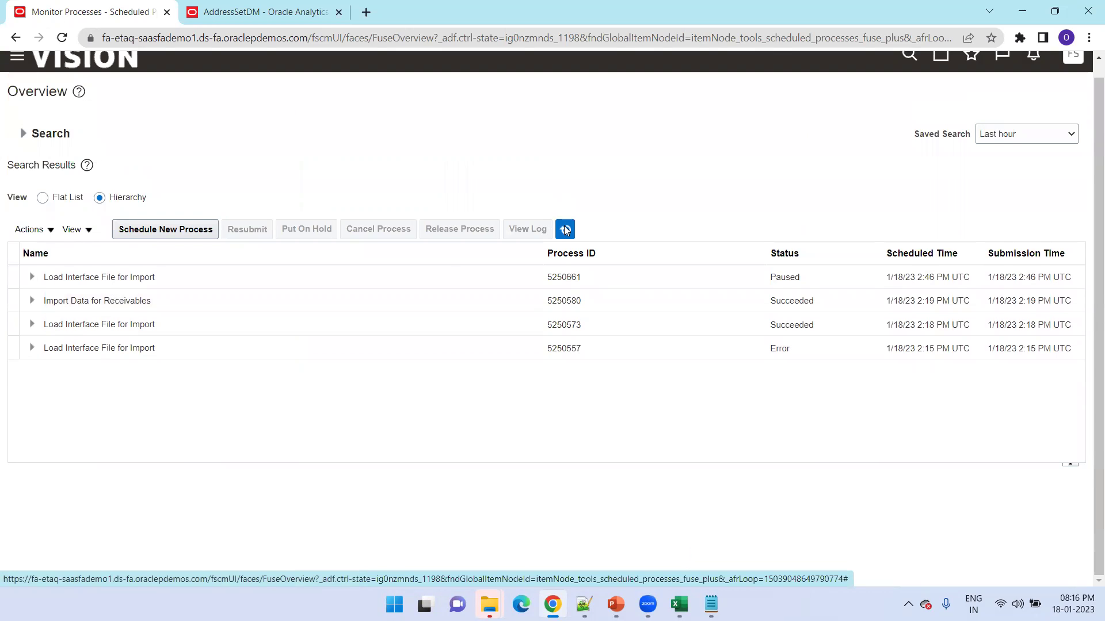
{"action": "left_click", "coordinate": [32, 277]}
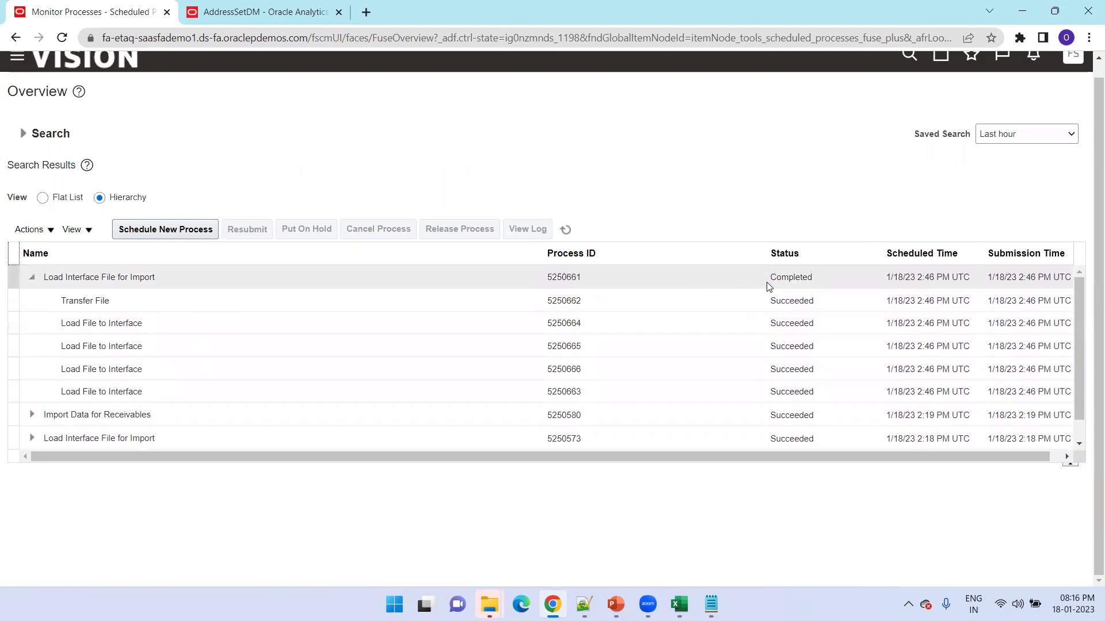
{"action": "left_click", "coordinate": [566, 233]}
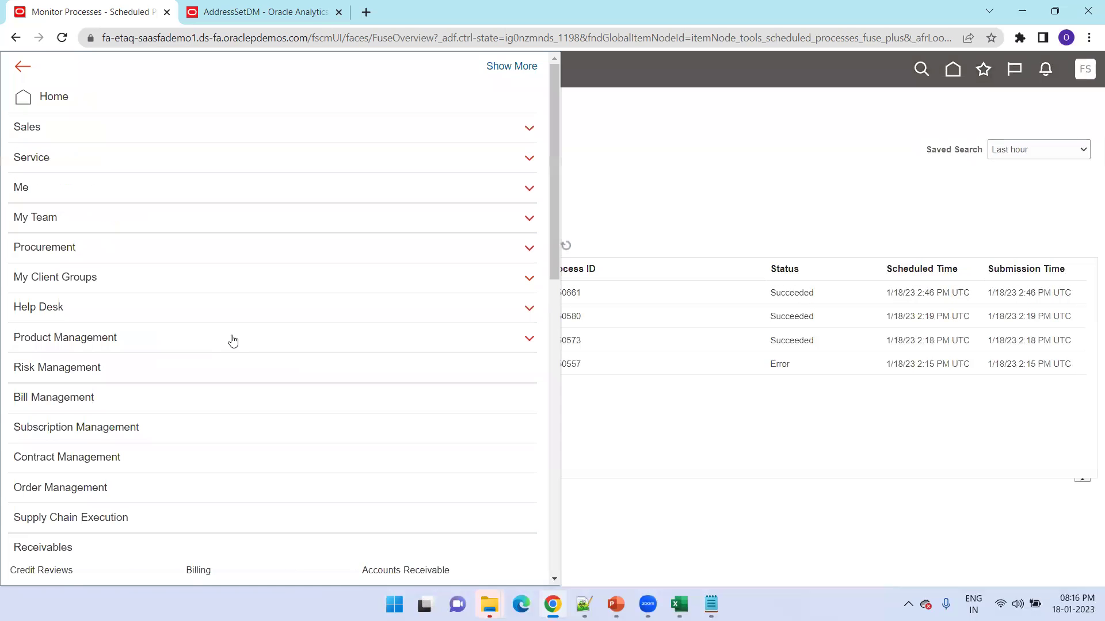
Step: Go to the Receivables Billing work area and open the Manage Data Import task
{"action": "scroll", "coordinate": [232, 341], "scroll_direction": "down", "scroll_amount": 3}
{"action": "left_click", "coordinate": [212, 427]}
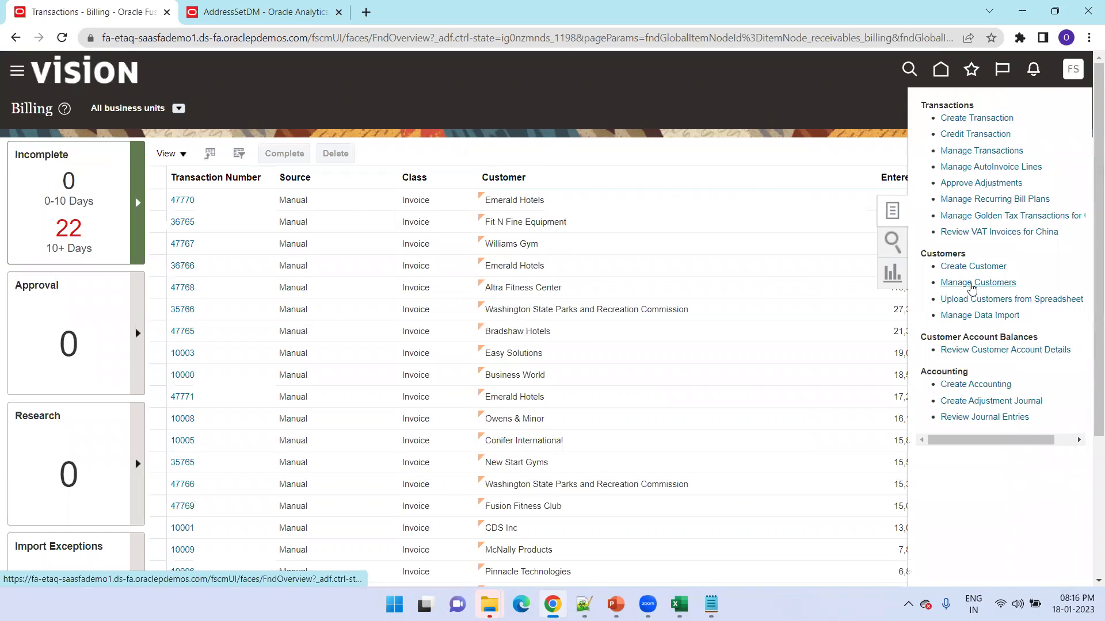
{"action": "left_click", "coordinate": [972, 316]}
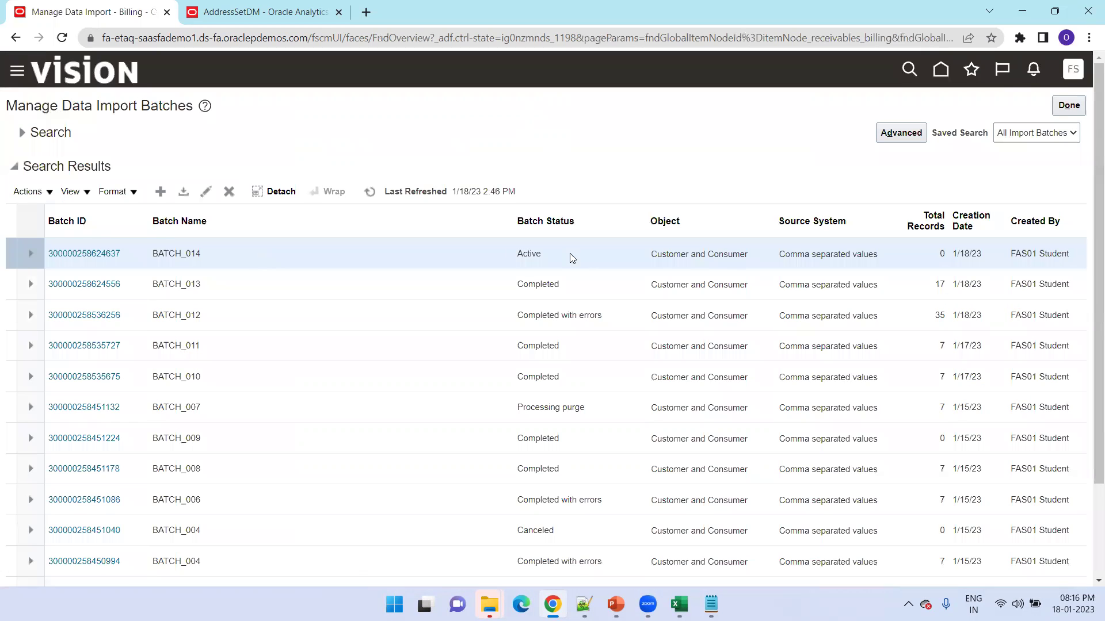
Step: Import BATCH_014, keeping the default deduplication and registry import options, and submit the import
{"action": "left_click", "coordinate": [41, 197]}
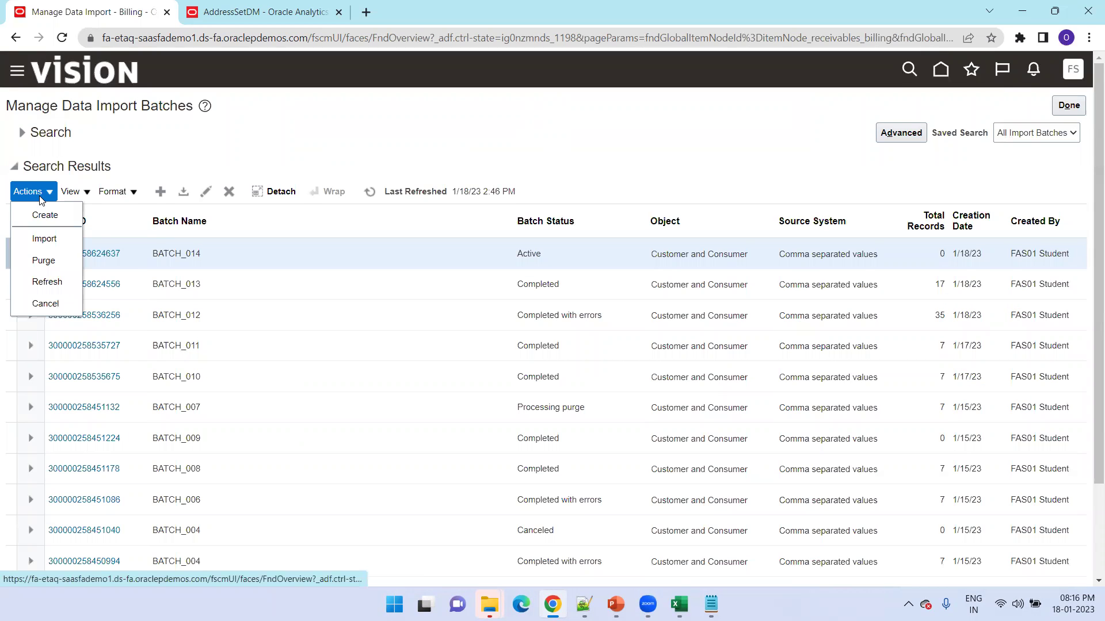
{"action": "left_click", "coordinate": [47, 241]}
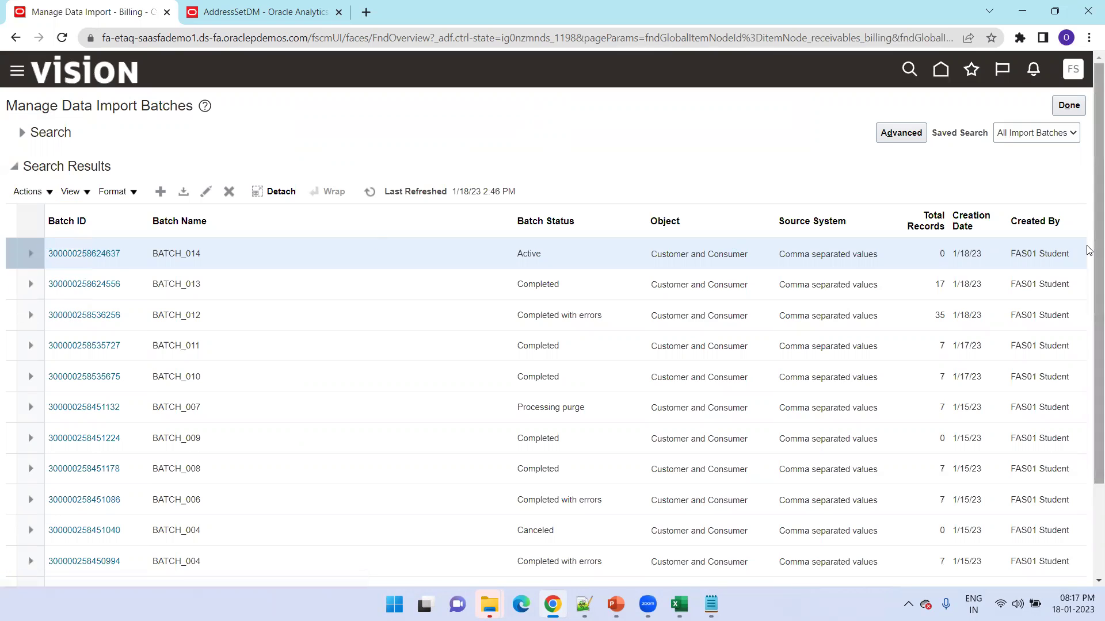
{"action": "left_click", "coordinate": [948, 148]}
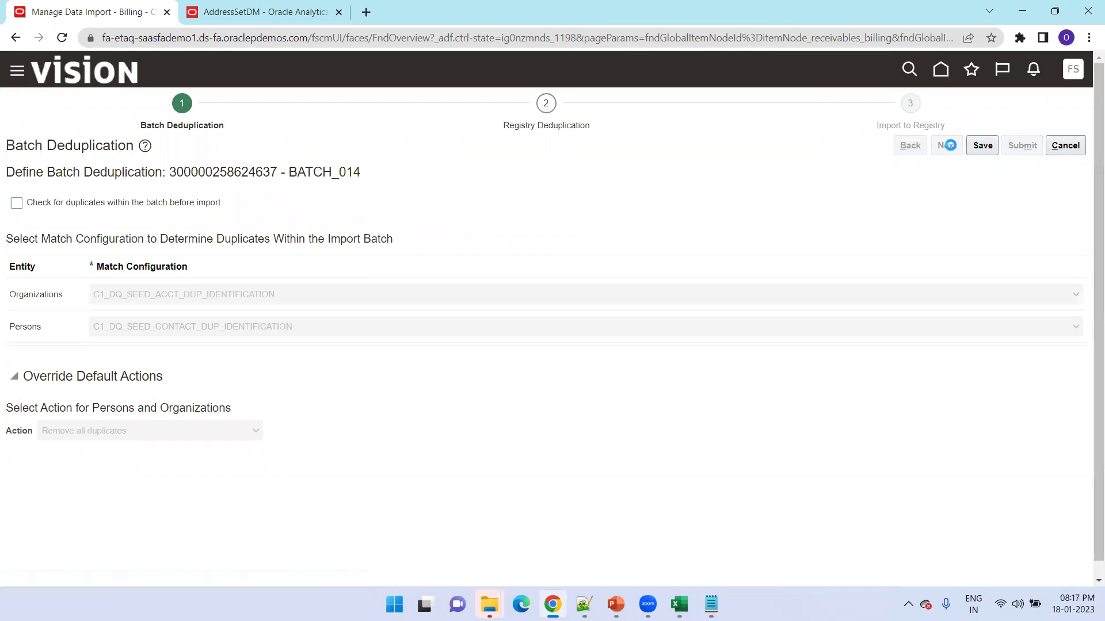
{"action": "left_click", "coordinate": [948, 146]}
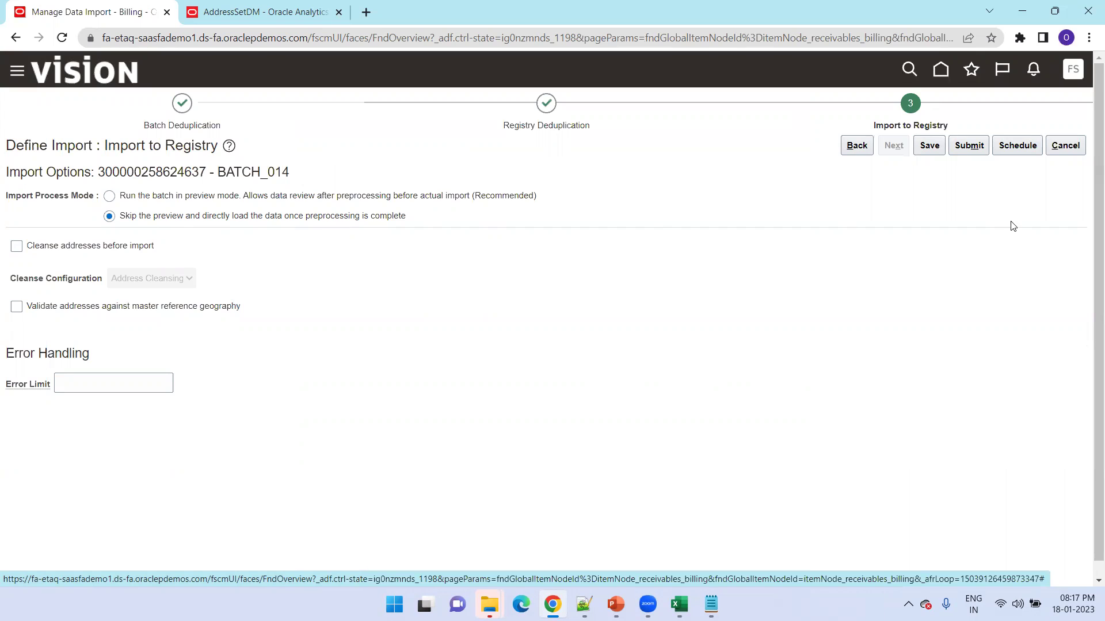
{"action": "left_click", "coordinate": [962, 152]}
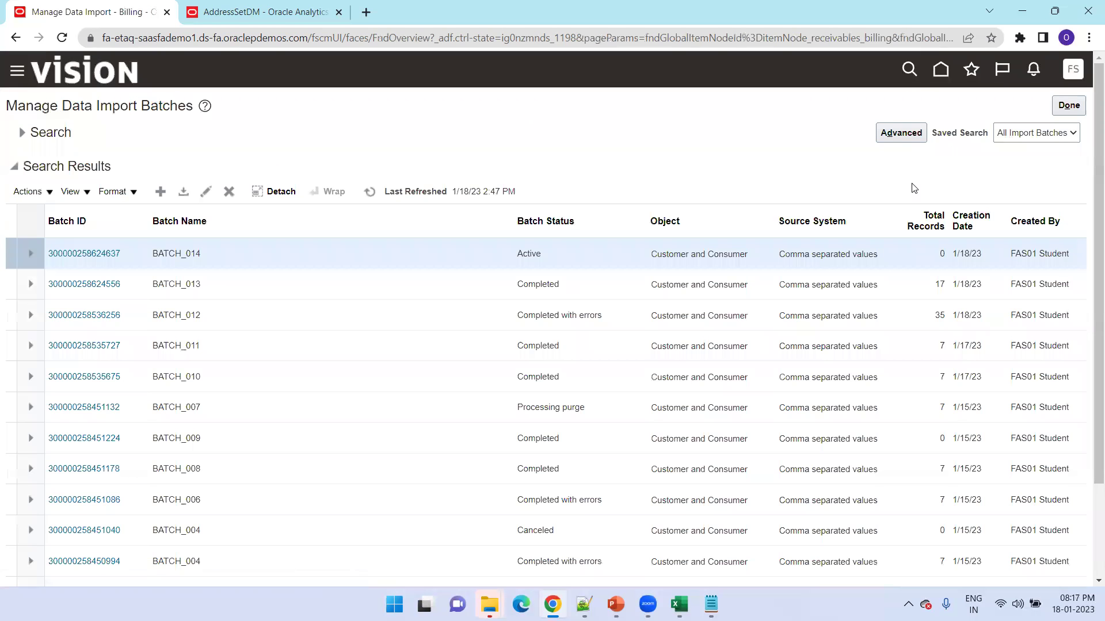
Step: Refresh the import batch list and narrow the Batch Name column
{"action": "left_click", "coordinate": [370, 193]}
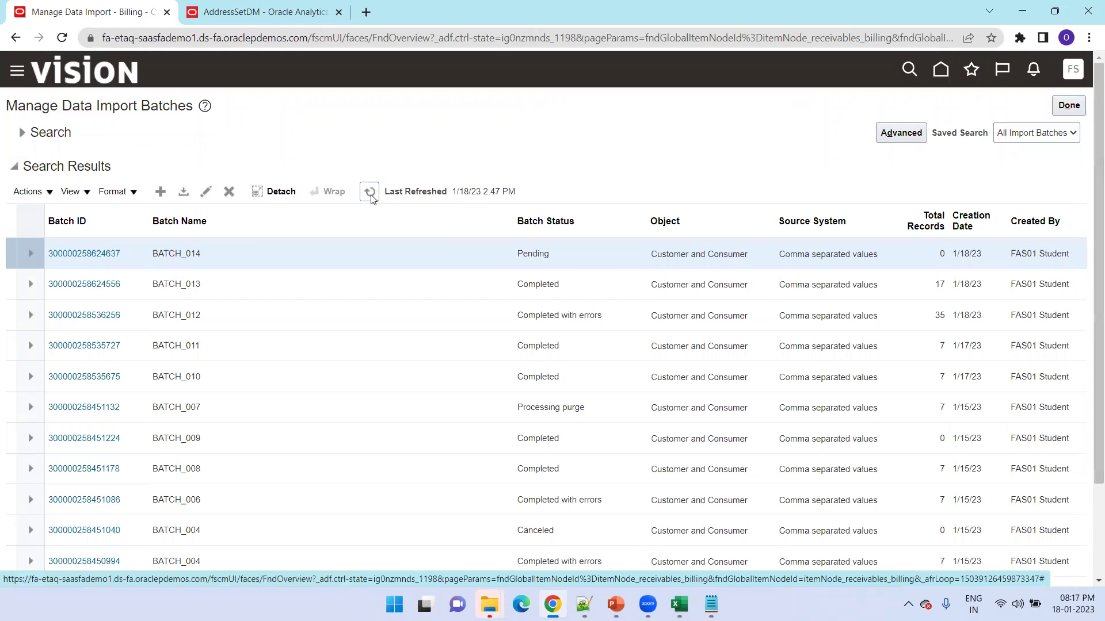
{"action": "left_click_drag", "start_coordinate": [513, 221], "coordinate": [399, 222]}
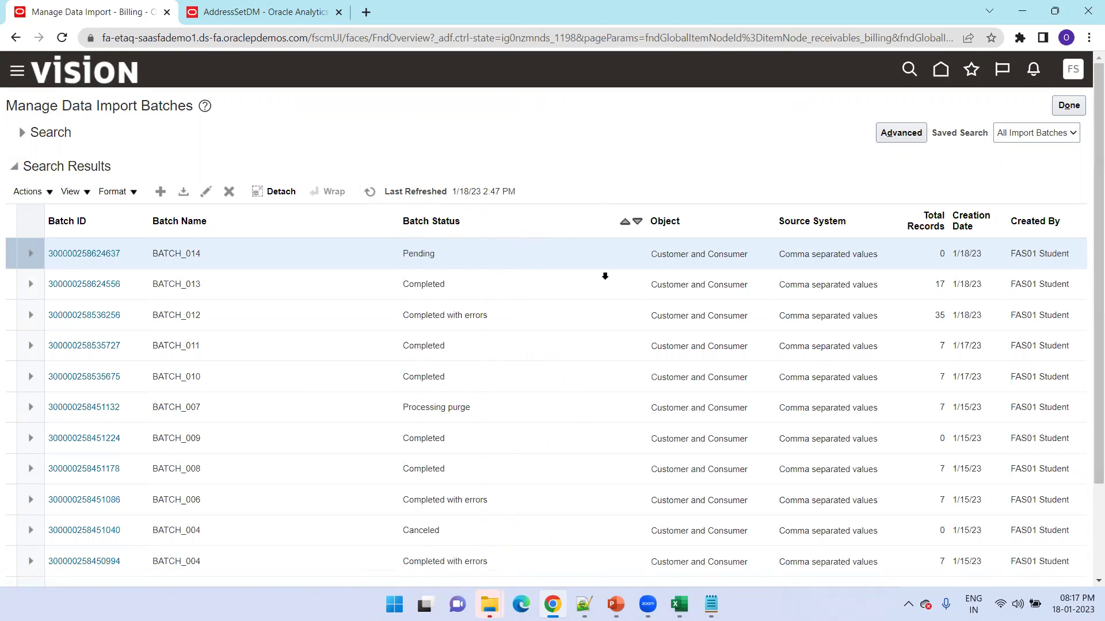
Step: Switch to the Excel template, look at the RA_CUST_PAY_METHOD_INT_ALL sheet's receipt method columns, and return to Chrome
{"action": "left_click", "coordinate": [679, 604]}
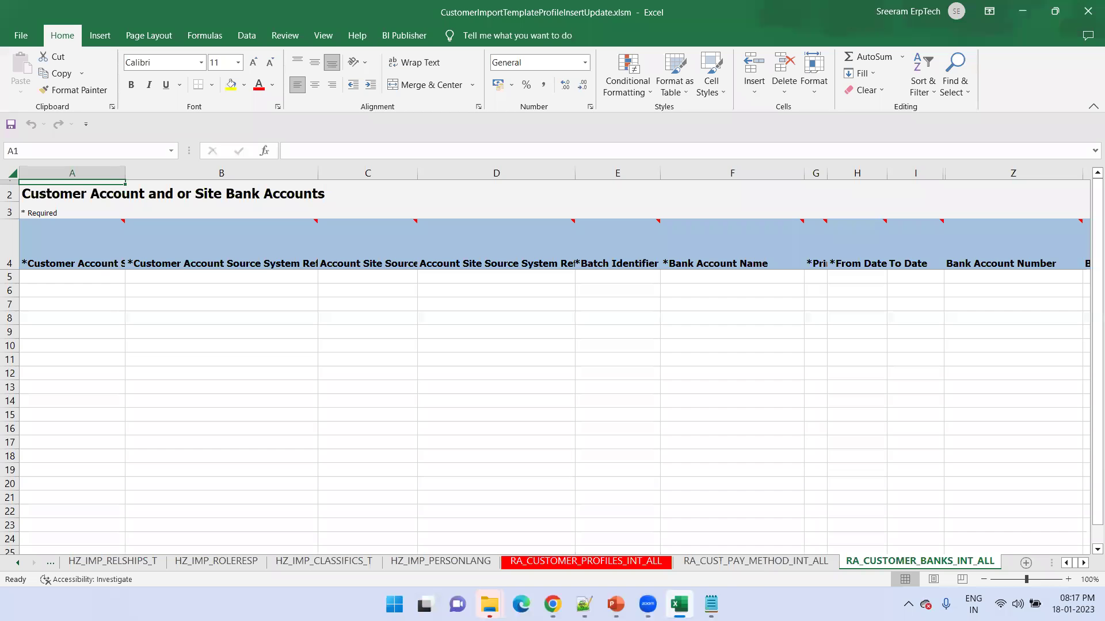
{"action": "left_click", "coordinate": [737, 568]}
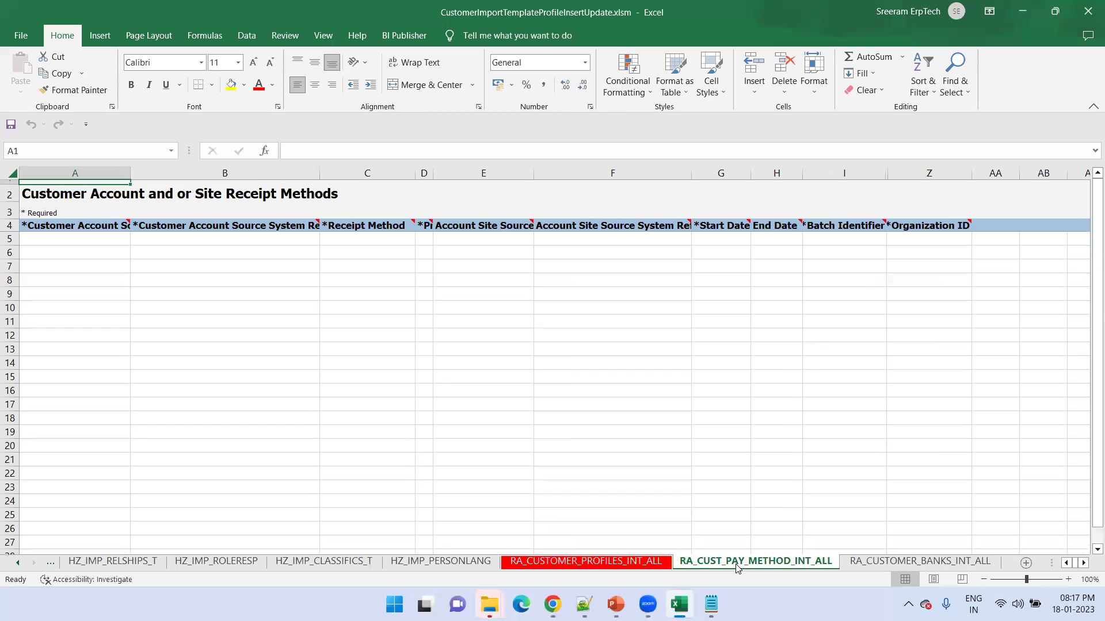
{"action": "left_click", "coordinate": [366, 358]}
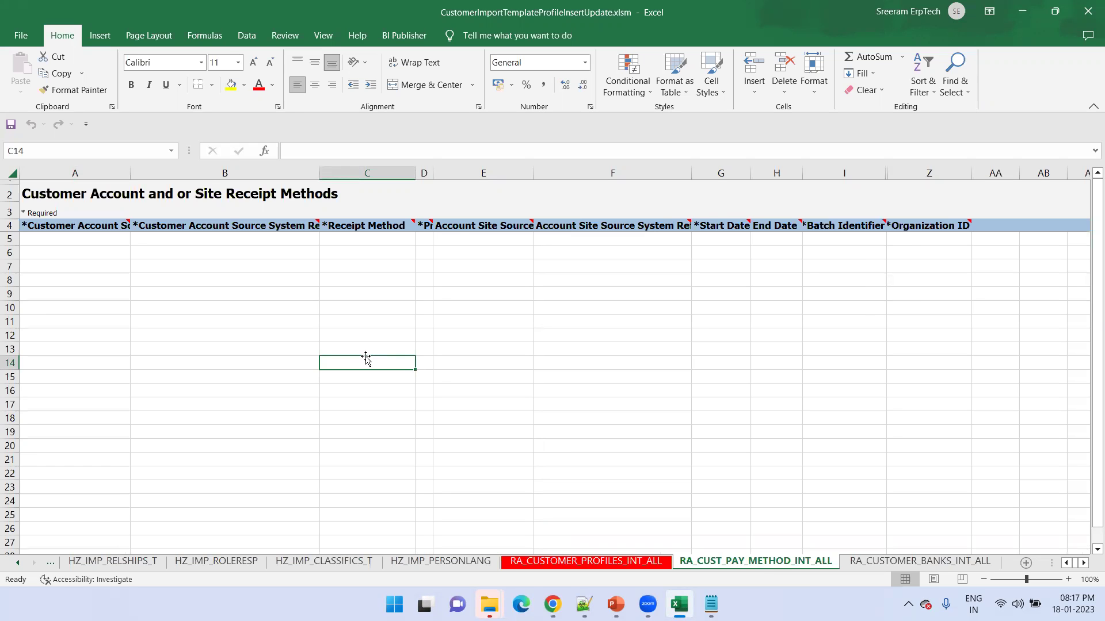
{"action": "key", "text": "alt+Tab"}
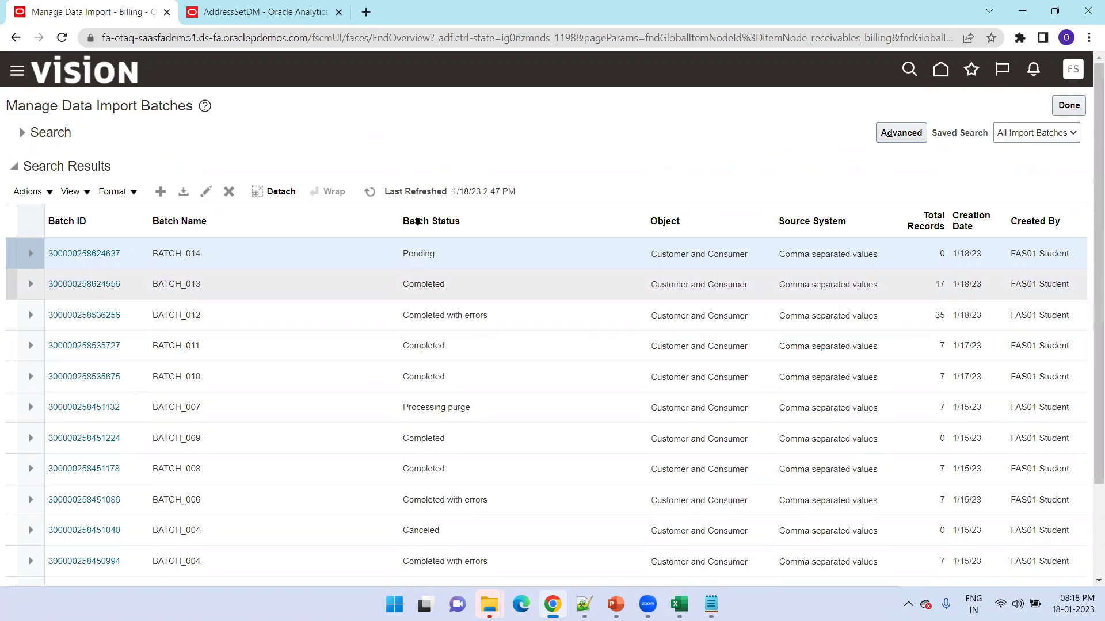
Step: Refresh the import batches, open BATCH_014 and review its account and account site update counts
{"action": "left_click", "coordinate": [370, 191]}
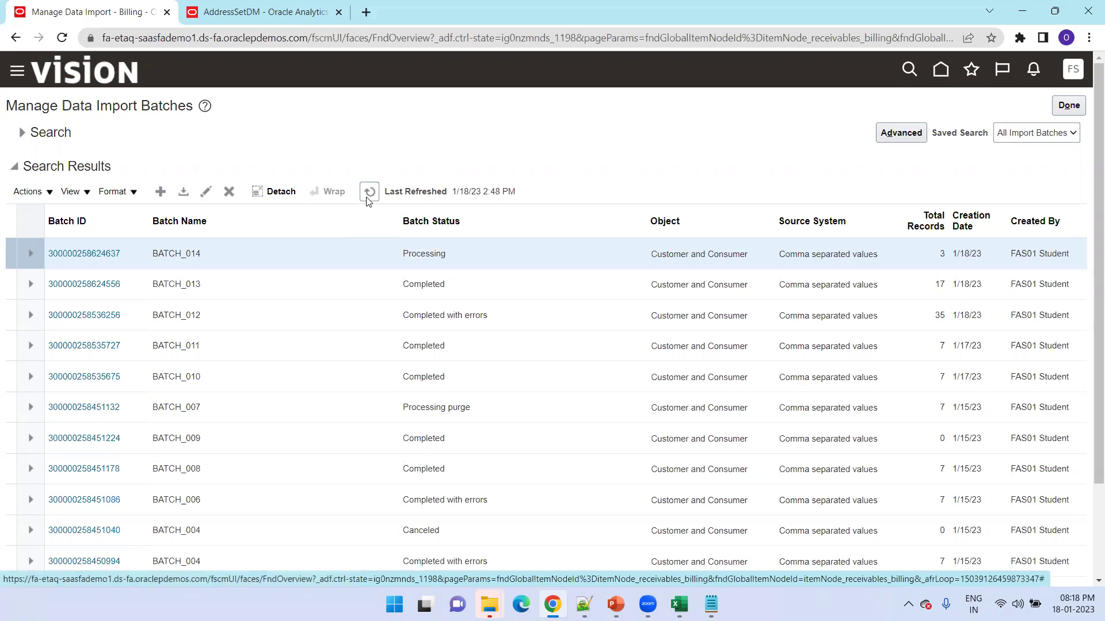
{"action": "left_click", "coordinate": [118, 256]}
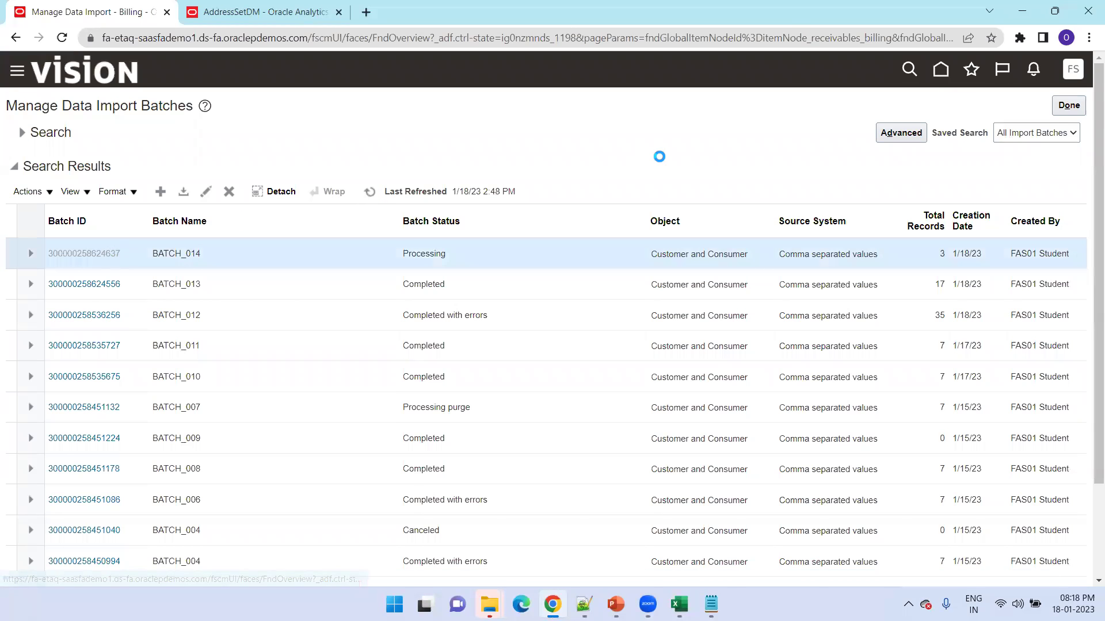
{"action": "left_click", "coordinate": [897, 107]}
{"action": "left_click", "coordinate": [896, 113]}
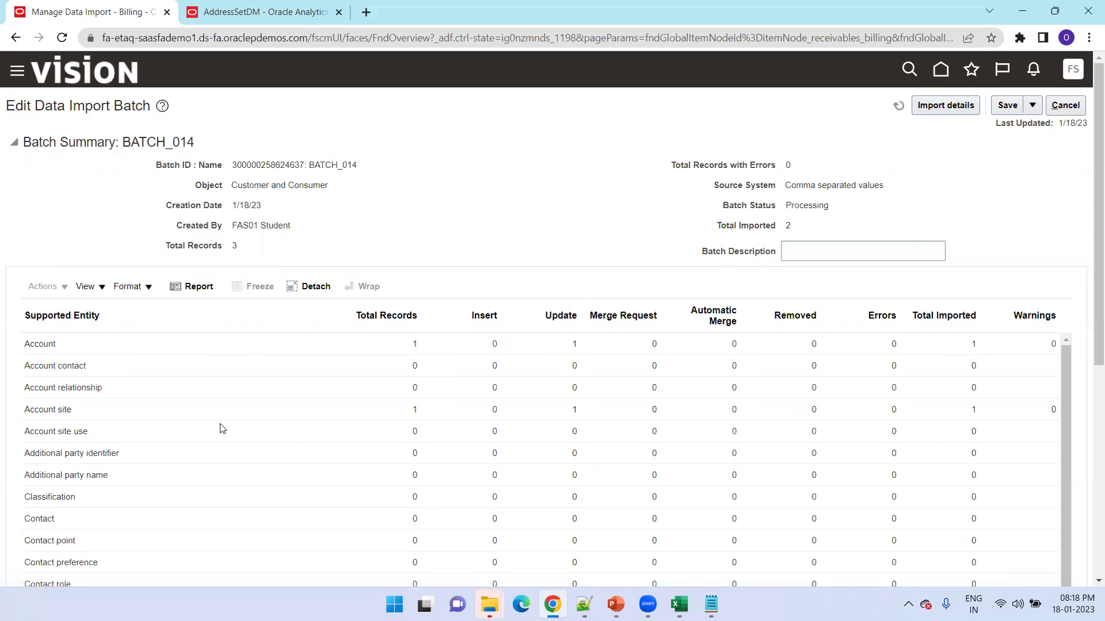
{"action": "left_click_drag", "start_coordinate": [580, 413], "coordinate": [546, 413]}
{"action": "scroll", "coordinate": [585, 263], "scroll_direction": "down", "scroll_amount": 1}
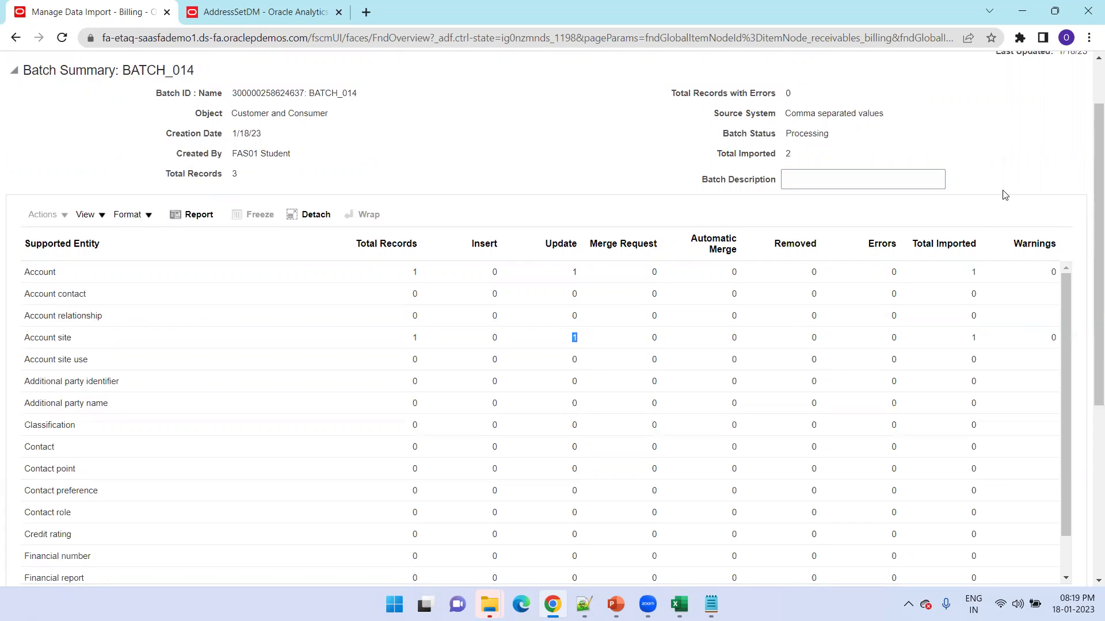
Step: Refresh the import batches, reopen BATCH_014 and examine the account site and customer profile import counts
{"action": "scroll", "coordinate": [1001, 192], "scroll_direction": "up", "scroll_amount": 2}
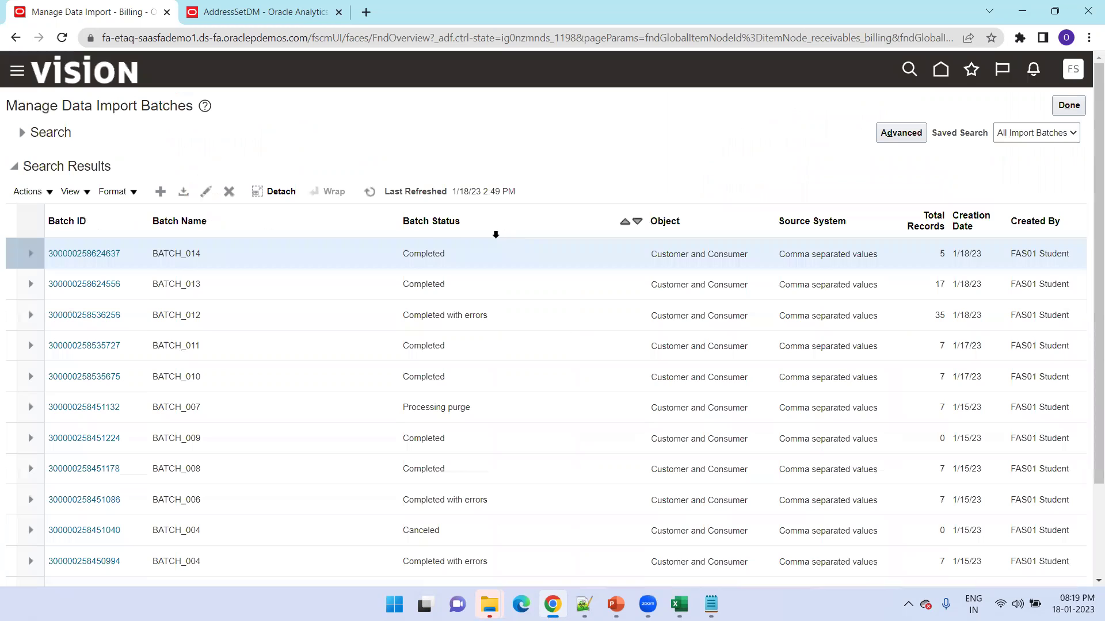
{"action": "left_click", "coordinate": [370, 193]}
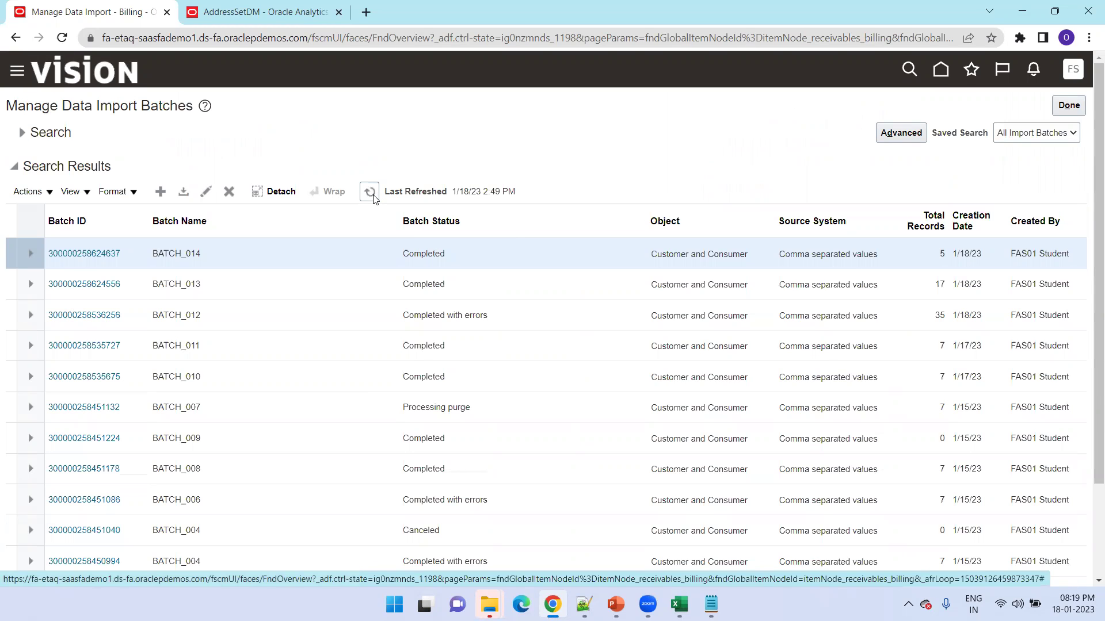
{"action": "left_click", "coordinate": [96, 253]}
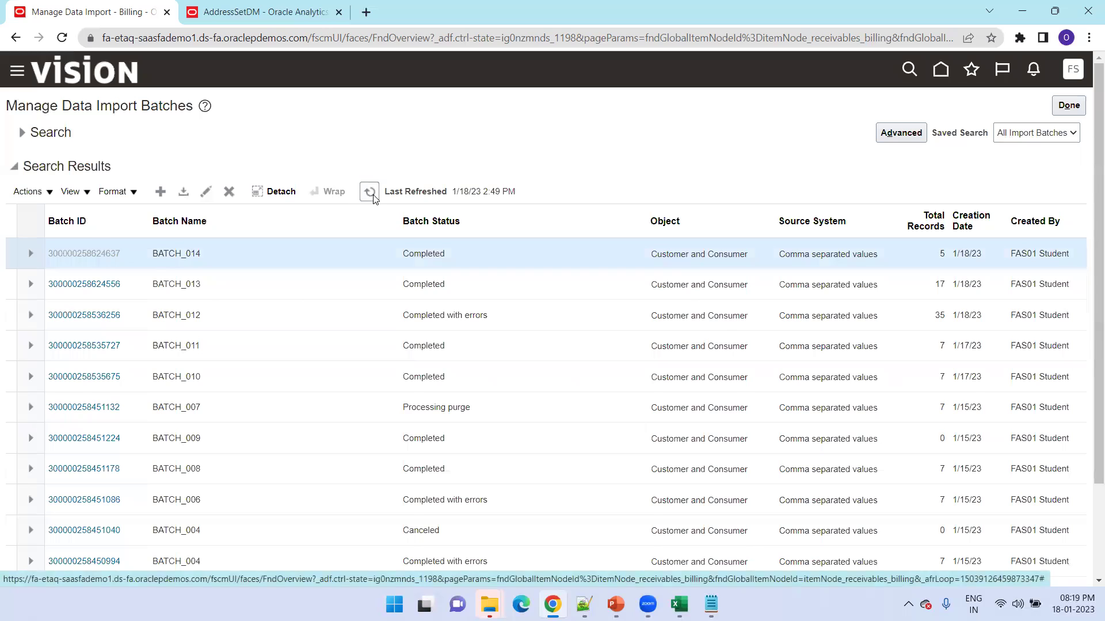
{"action": "scroll", "coordinate": [542, 244], "scroll_direction": "down", "scroll_amount": 3}
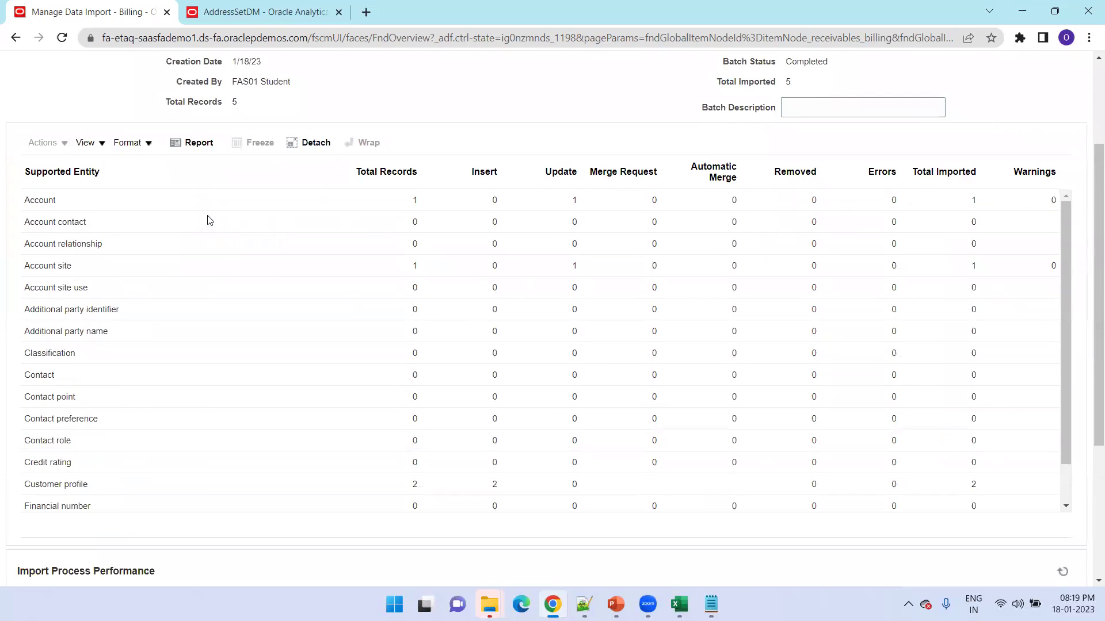
{"action": "double_click", "coordinate": [63, 265]}
{"action": "scroll", "coordinate": [259, 332], "scroll_direction": "down", "scroll_amount": 5}
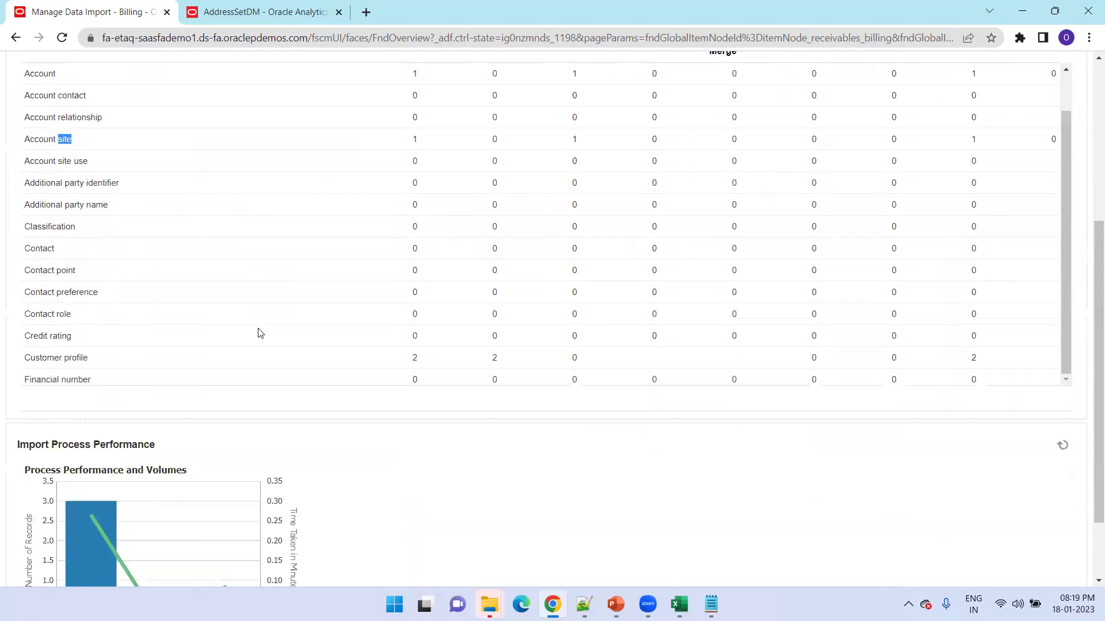
{"action": "left_click_drag", "start_coordinate": [93, 301], "coordinate": [28, 295]}
{"action": "scroll", "coordinate": [190, 313], "scroll_direction": "down", "scroll_amount": 2}
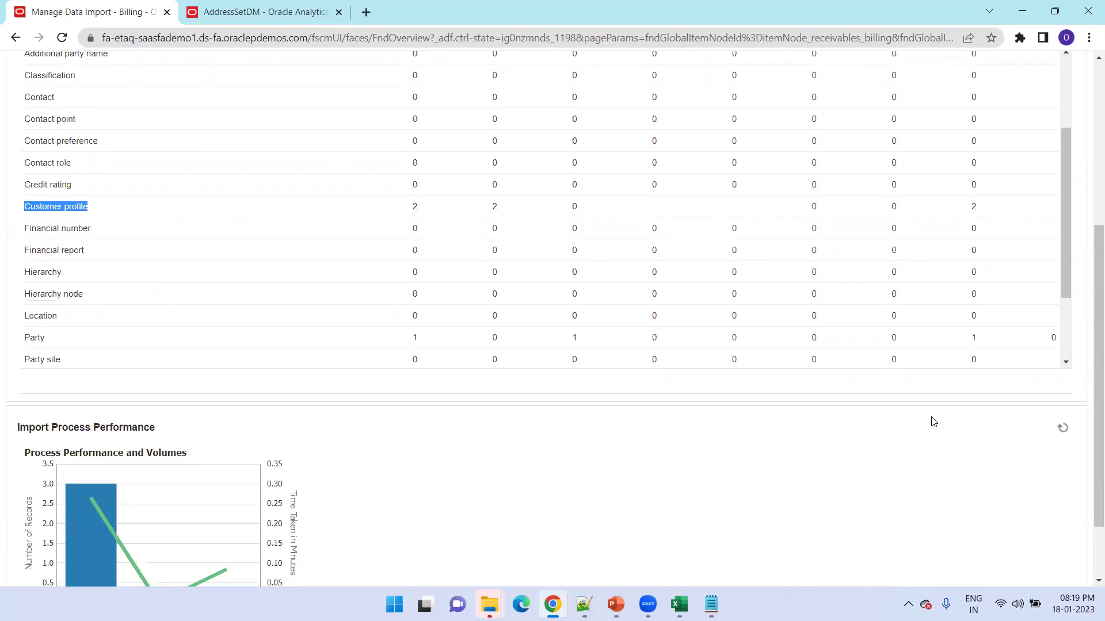
{"action": "scroll", "coordinate": [944, 435], "scroll_direction": "up", "scroll_amount": 5}
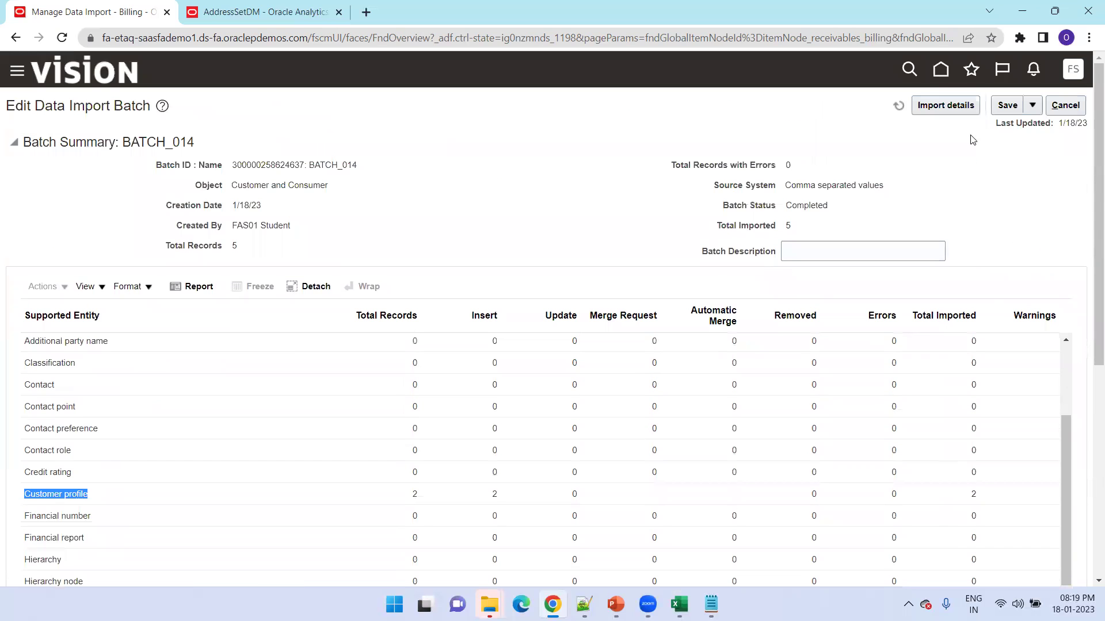
Step: Open the Receivables Billing work area and copy the customer account number from the RA_CUSTOMER_PROFILES_INT_ALL sheet in Excel, returning to Chrome
{"action": "left_click", "coordinate": [938, 74]}
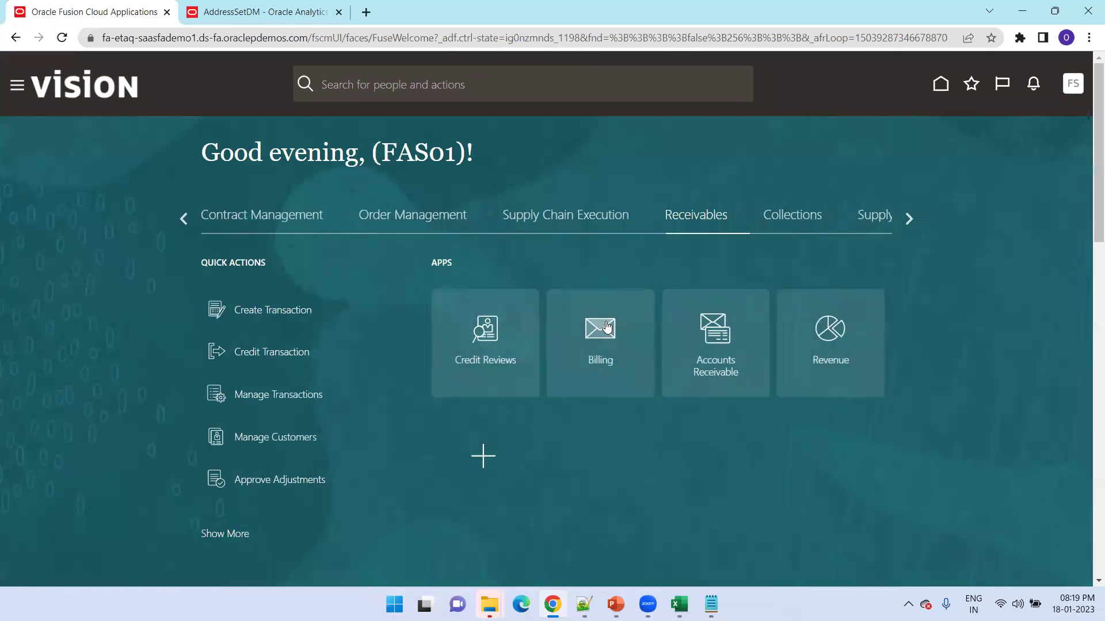
{"action": "mouse_move", "coordinate": [679, 604]}
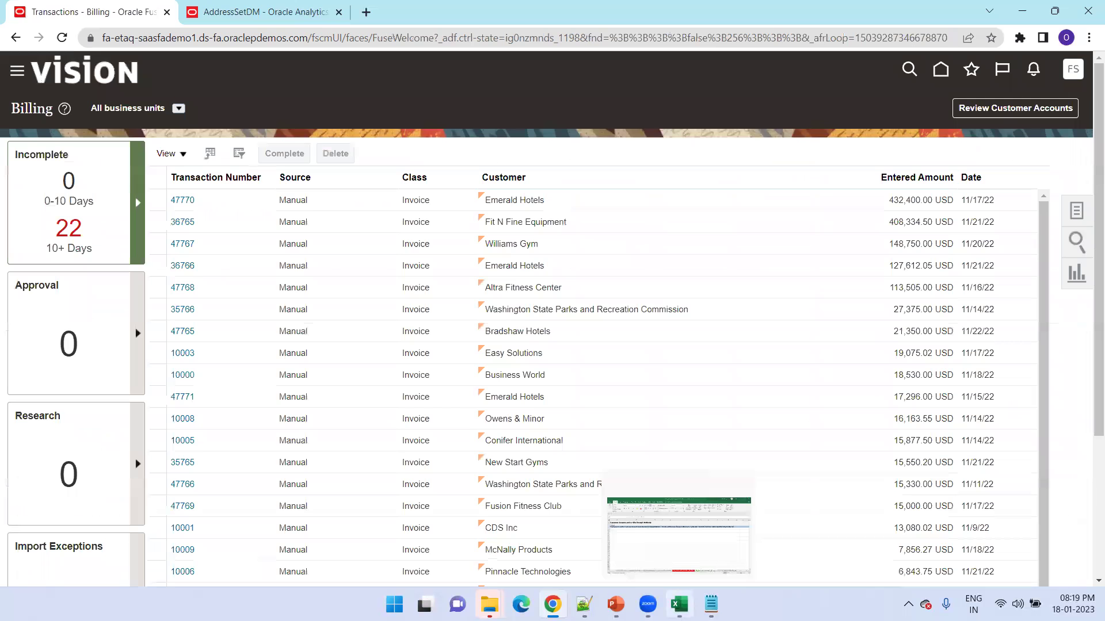
{"action": "left_click", "coordinate": [679, 538]}
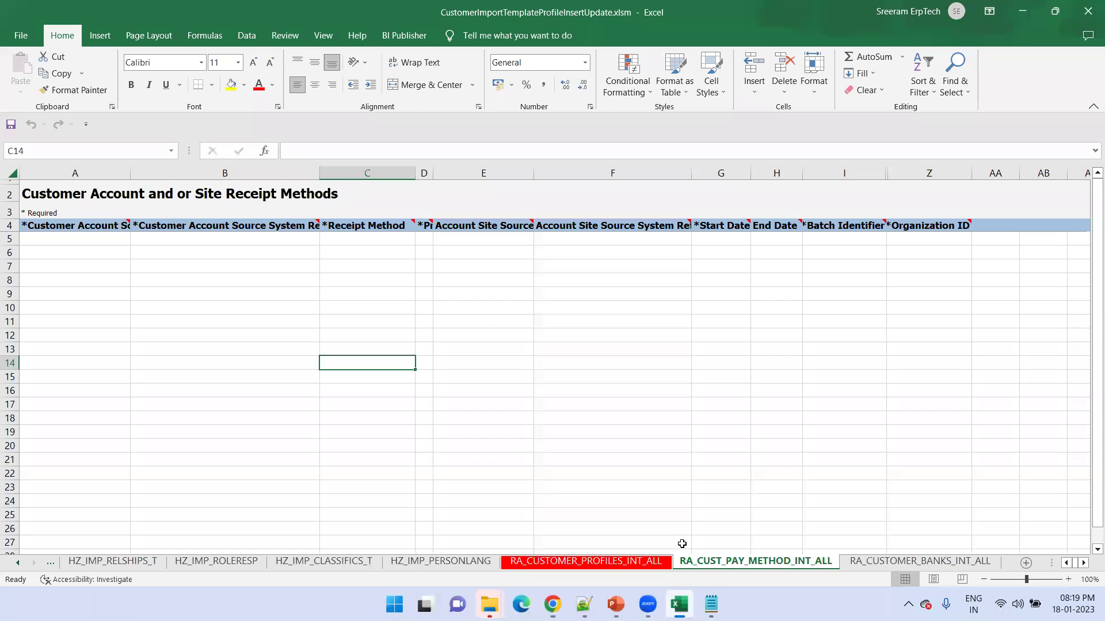
{"action": "left_click", "coordinate": [614, 562]}
{"action": "left_click", "coordinate": [562, 254]}
{"action": "key", "text": "ctrl+c"}
{"action": "key", "text": "alt+Tab"}
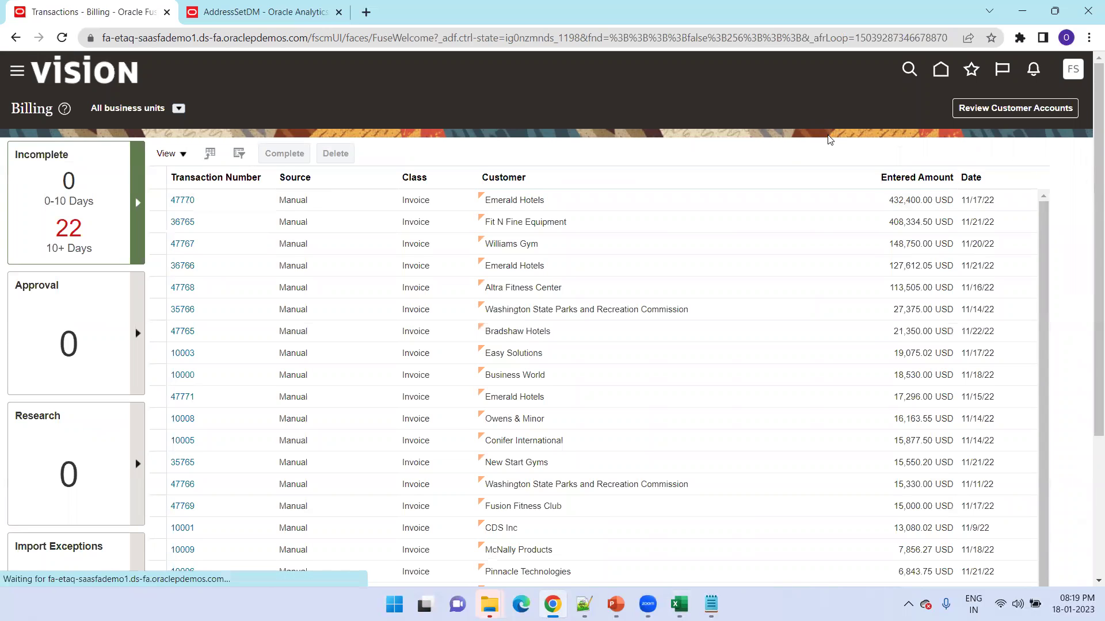
Step: Open Manage Customers and search for the customer by the copied account number
{"action": "left_click", "coordinate": [1076, 210]}
{"action": "left_click", "coordinate": [972, 283]}
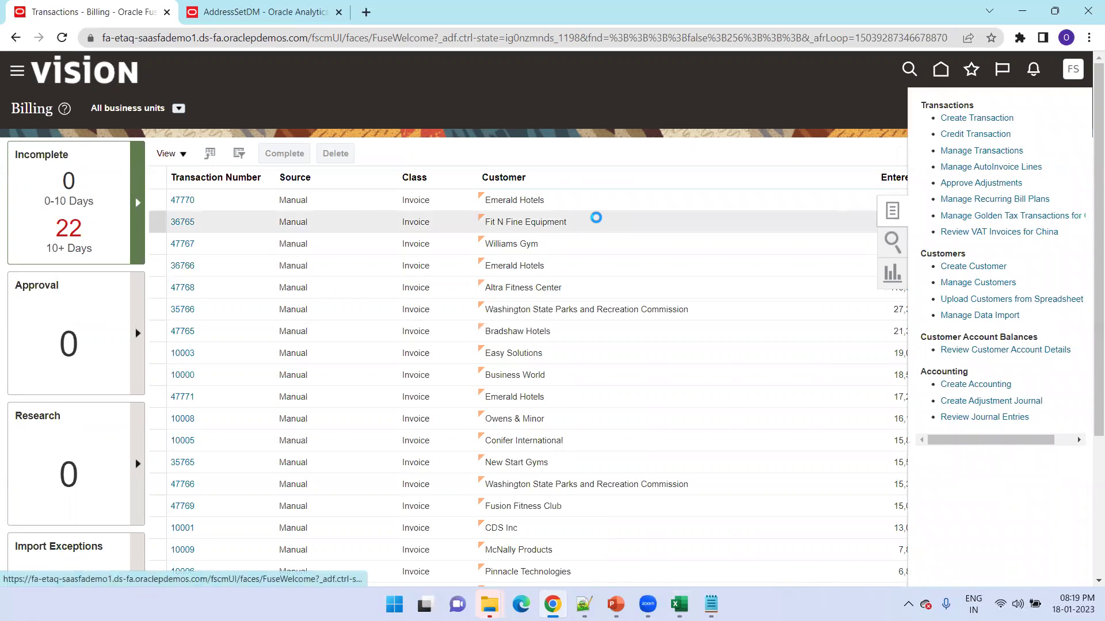
{"action": "left_click", "coordinate": [751, 280]}
{"action": "key", "text": "ctrl+v"}
{"action": "left_click", "coordinate": [977, 335]}
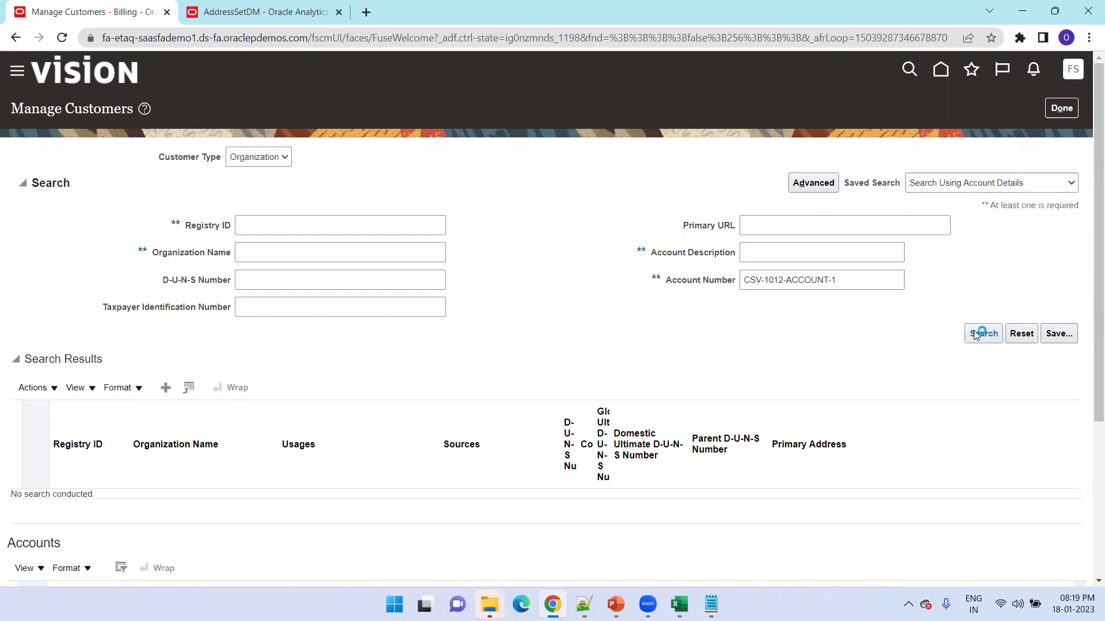
Step: Open the OraTrainings 1012 customer account and examine its profile history and account profile details
{"action": "scroll", "coordinate": [492, 336], "scroll_direction": "down", "scroll_amount": 3}
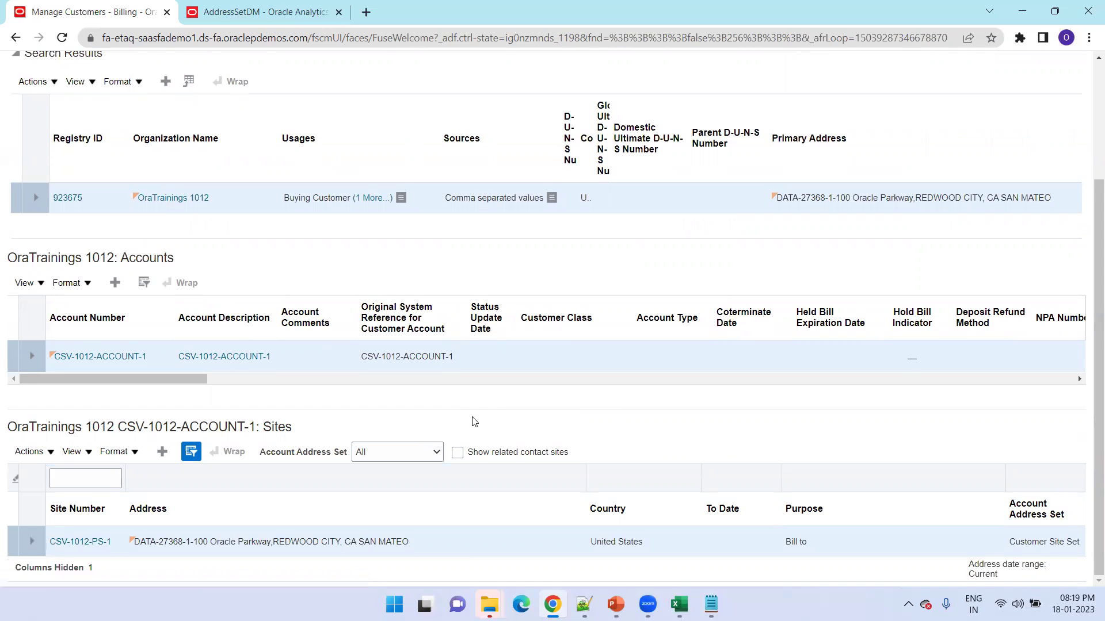
{"action": "left_click", "coordinate": [142, 358]}
{"action": "scroll", "coordinate": [342, 422], "scroll_direction": "down", "scroll_amount": 4}
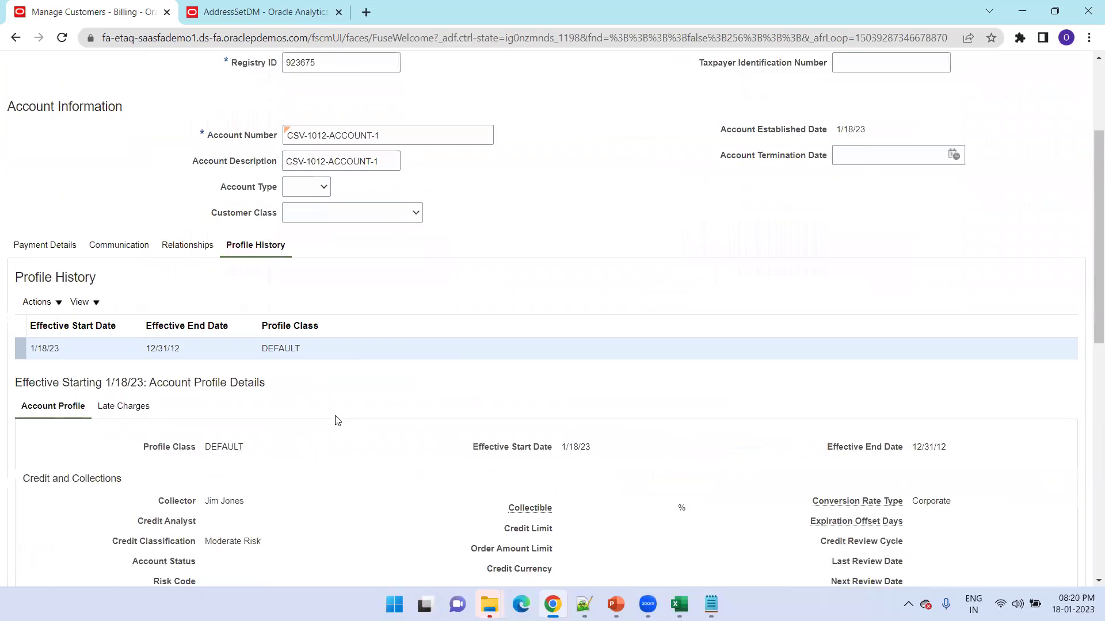
{"action": "scroll", "coordinate": [256, 412], "scroll_direction": "up", "scroll_amount": 4}
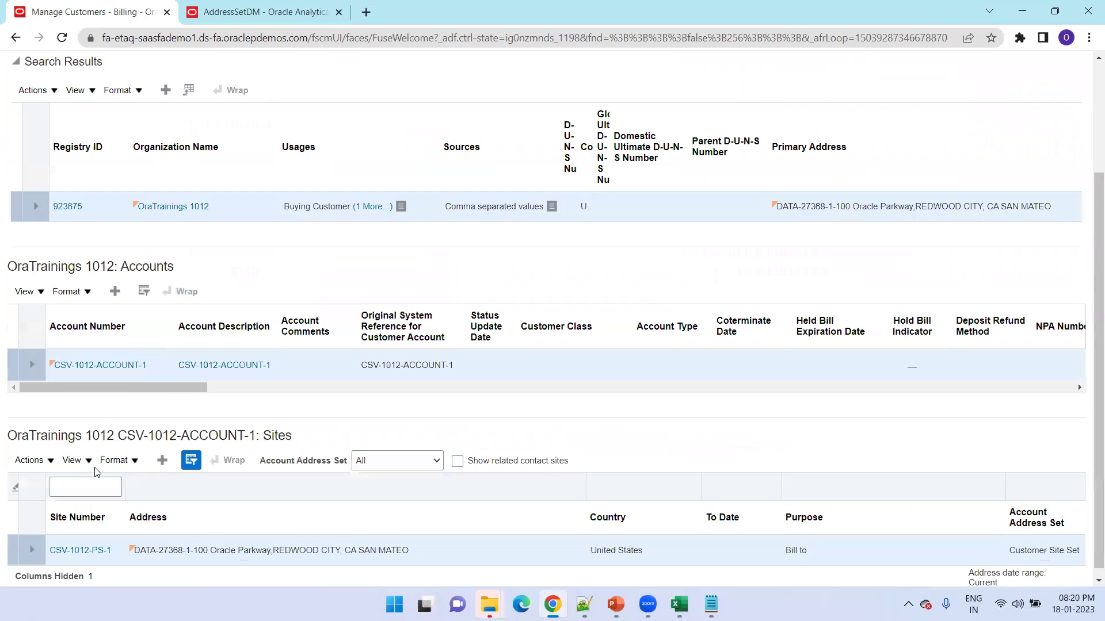
Step: Open the OraTrainings 1012 bill-to site and examine its profile history and site profile details
{"action": "left_click", "coordinate": [80, 541]}
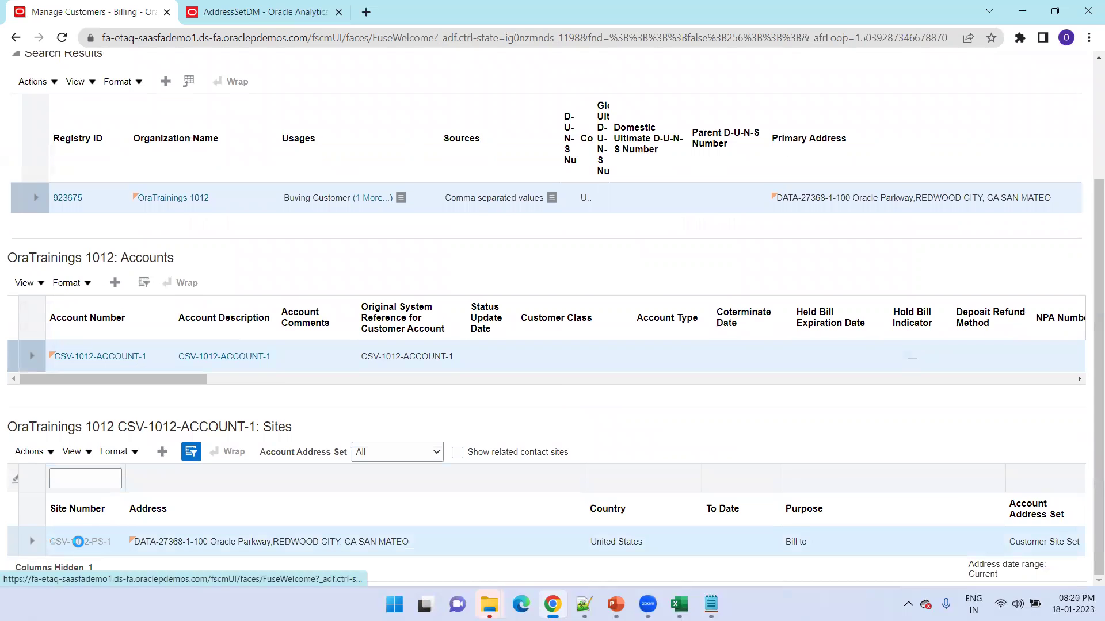
{"action": "scroll", "coordinate": [384, 370], "scroll_direction": "down", "scroll_amount": 10}
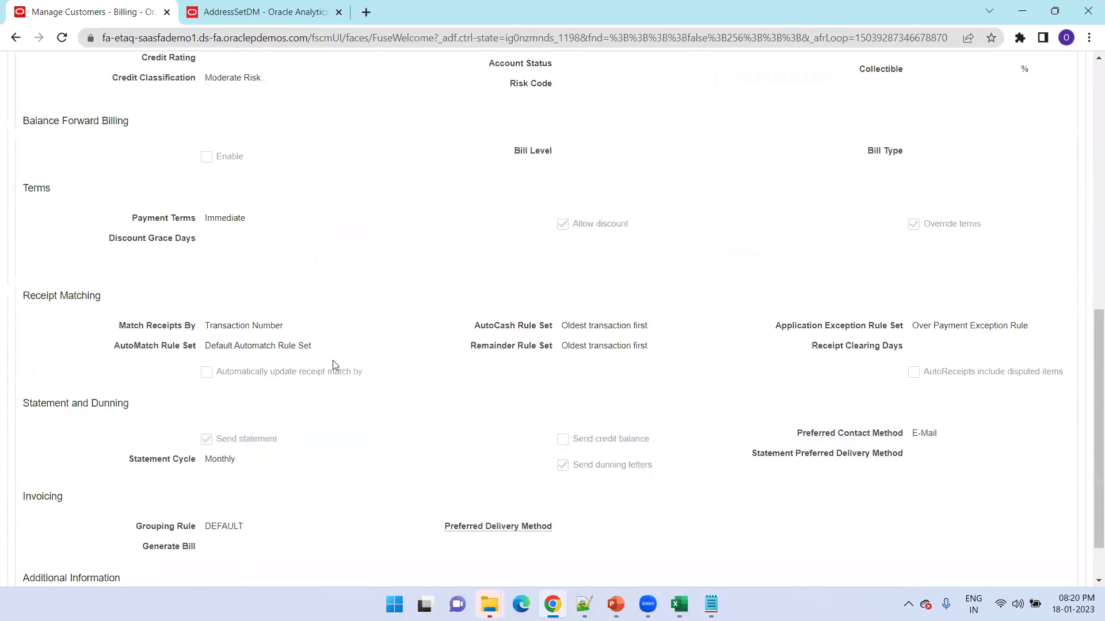
{"action": "scroll", "coordinate": [332, 365], "scroll_direction": "up", "scroll_amount": 15}
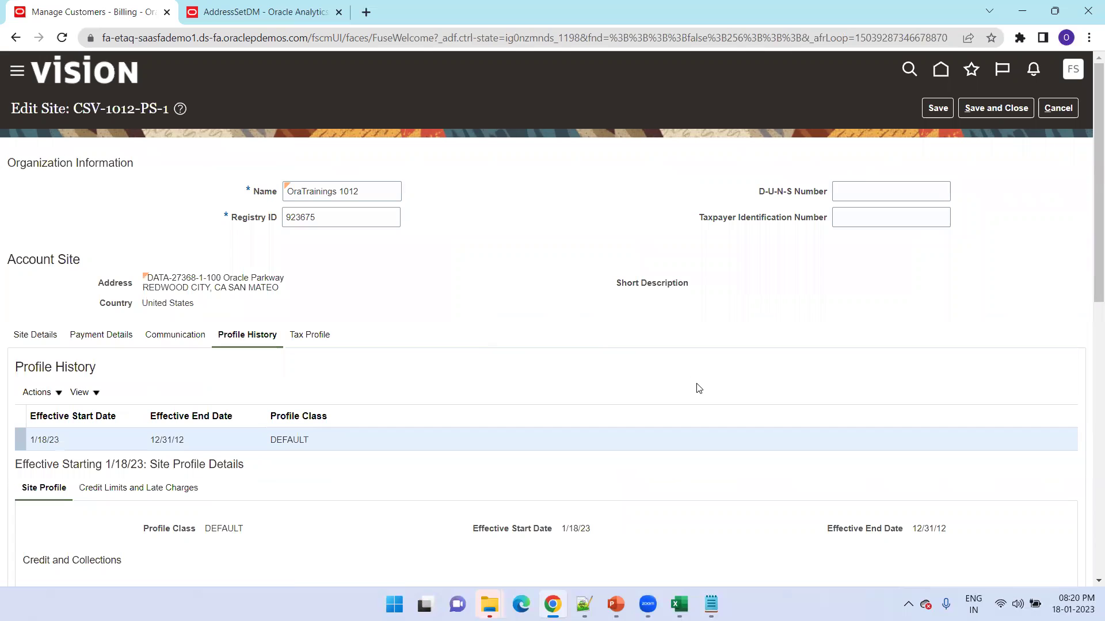